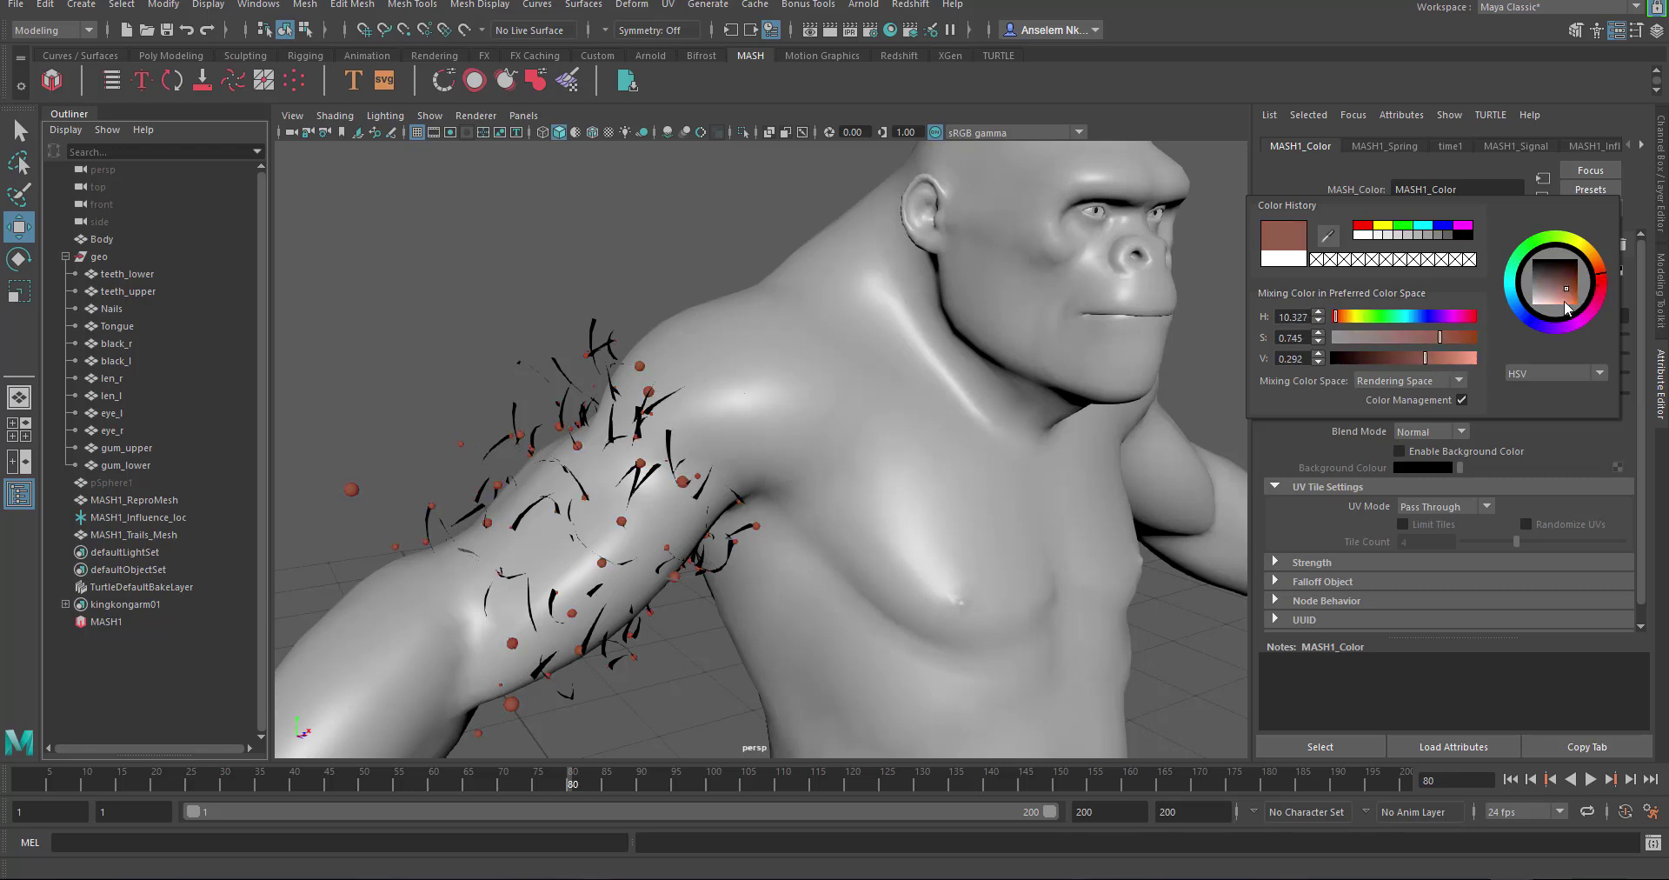
Change the MASH Color node's colour to a bright pinkish red and play the animation from the first frame
click(1451, 317)
mouse_move(1434, 356)
mouse_down()
mouse_move(1464, 354)
mouse_move(1453, 337)
mouse_up()
click(1468, 317)
click(1511, 779)
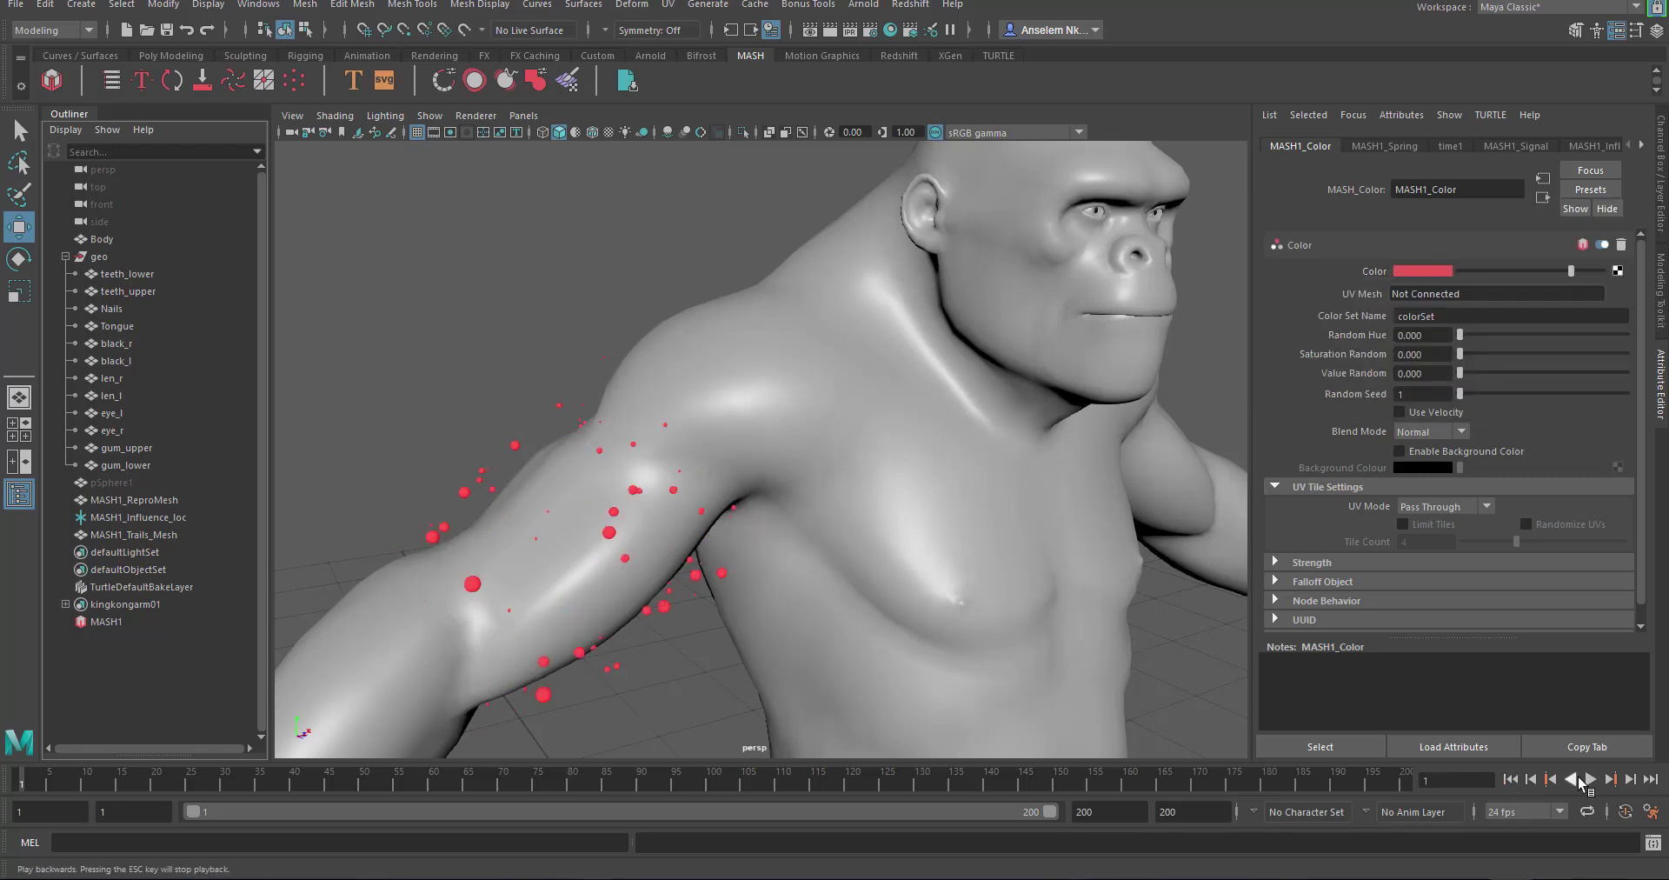
click(1589, 780)
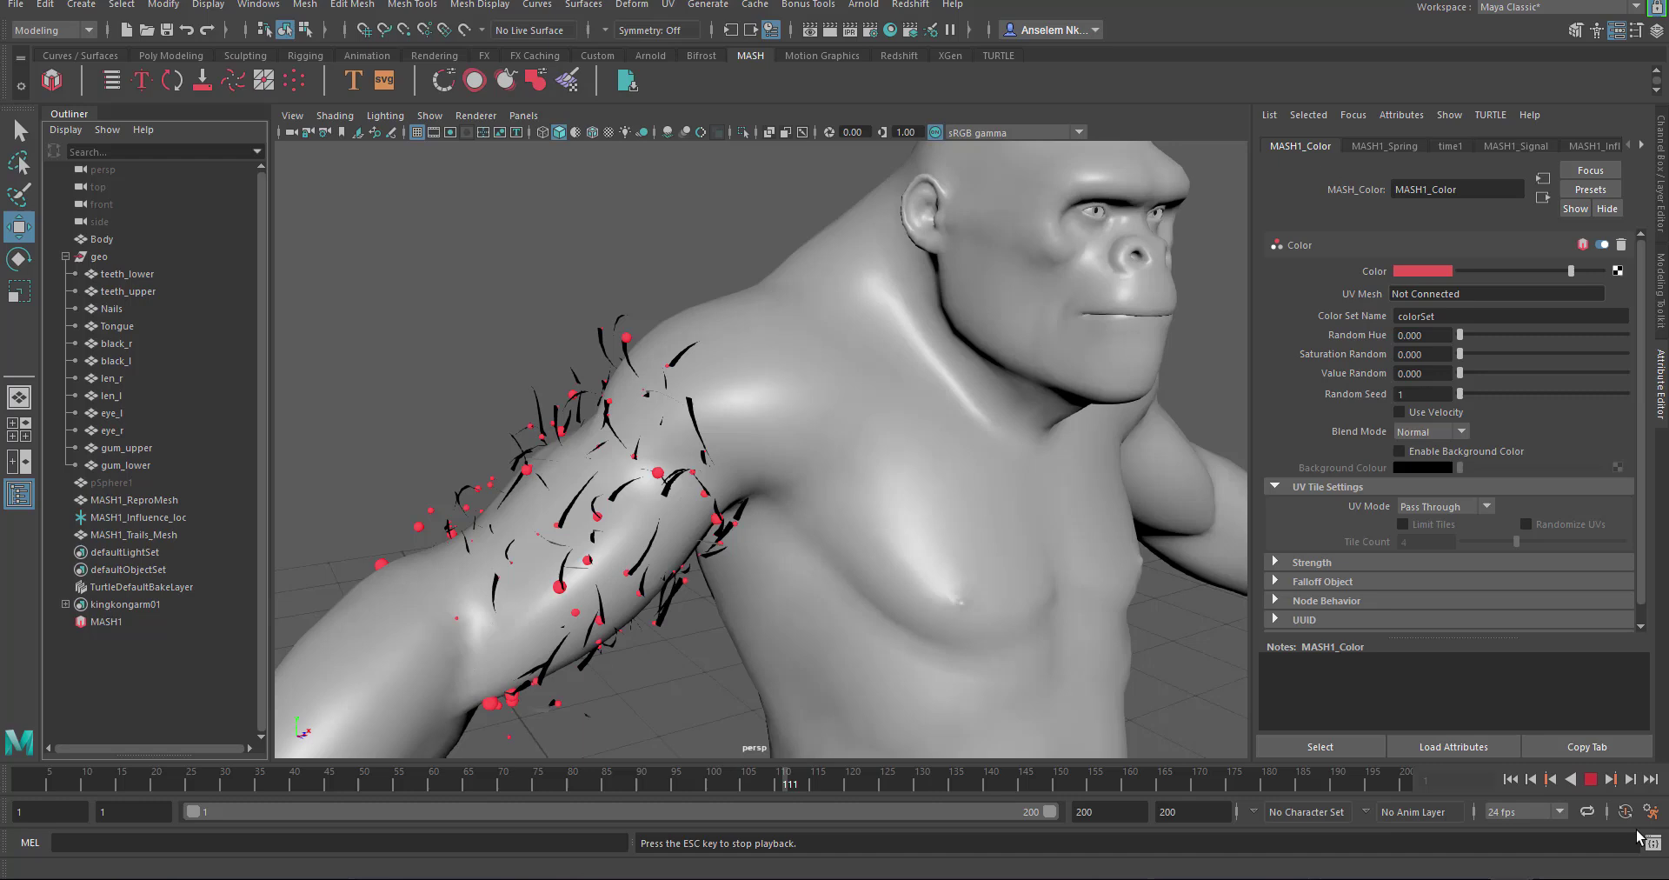
Disable the MASH Color node and stop the playback
click(1601, 245)
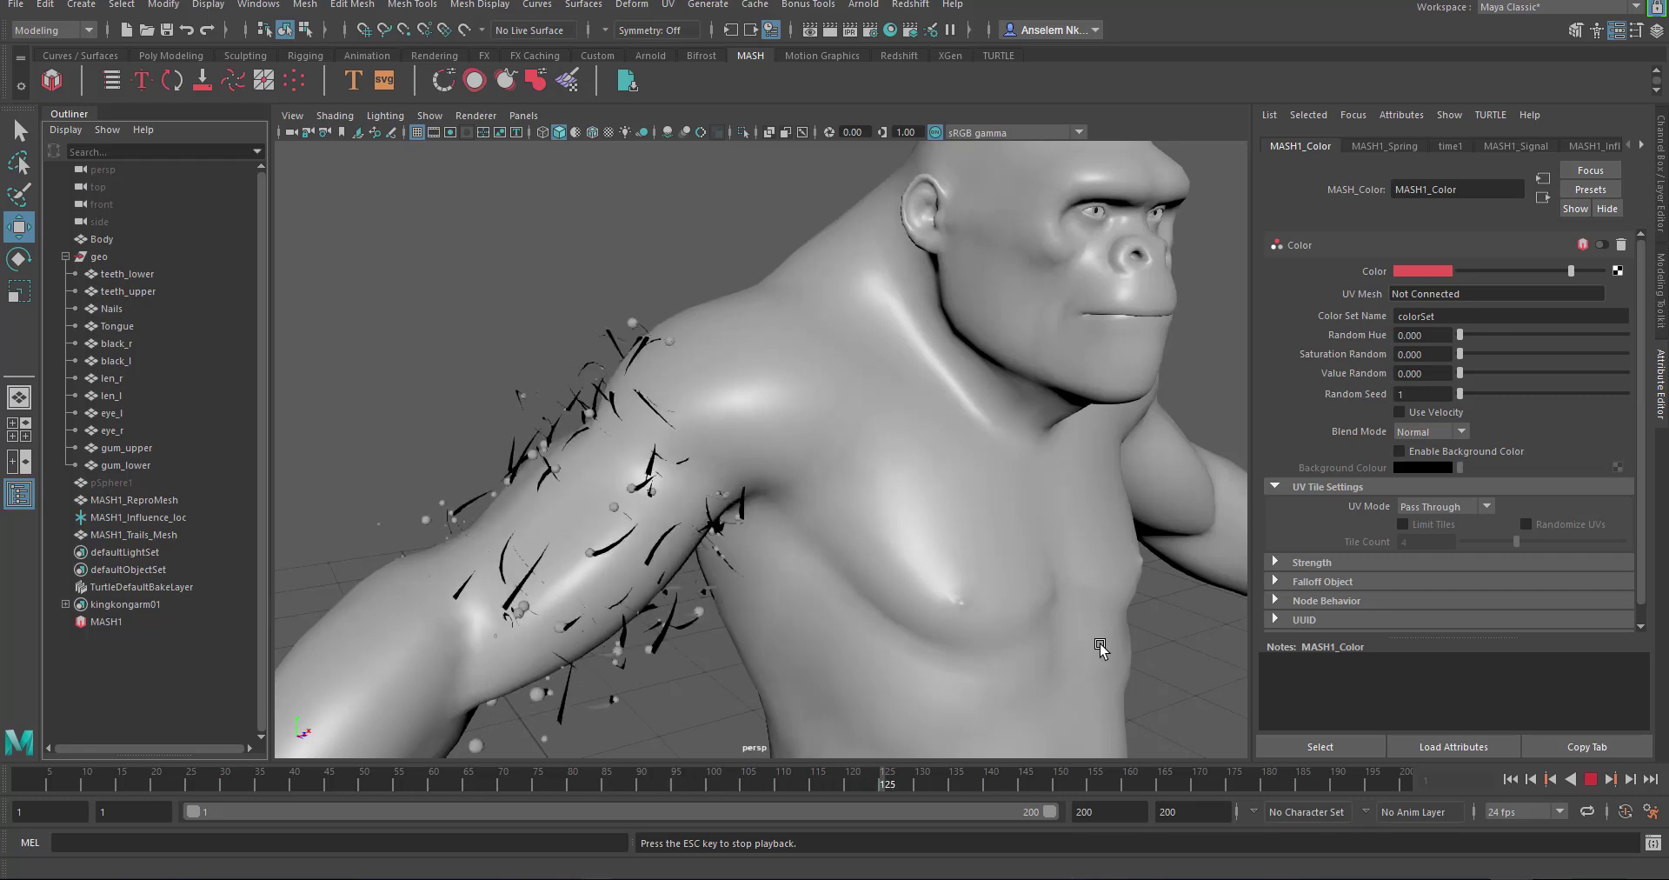
key(Escape)
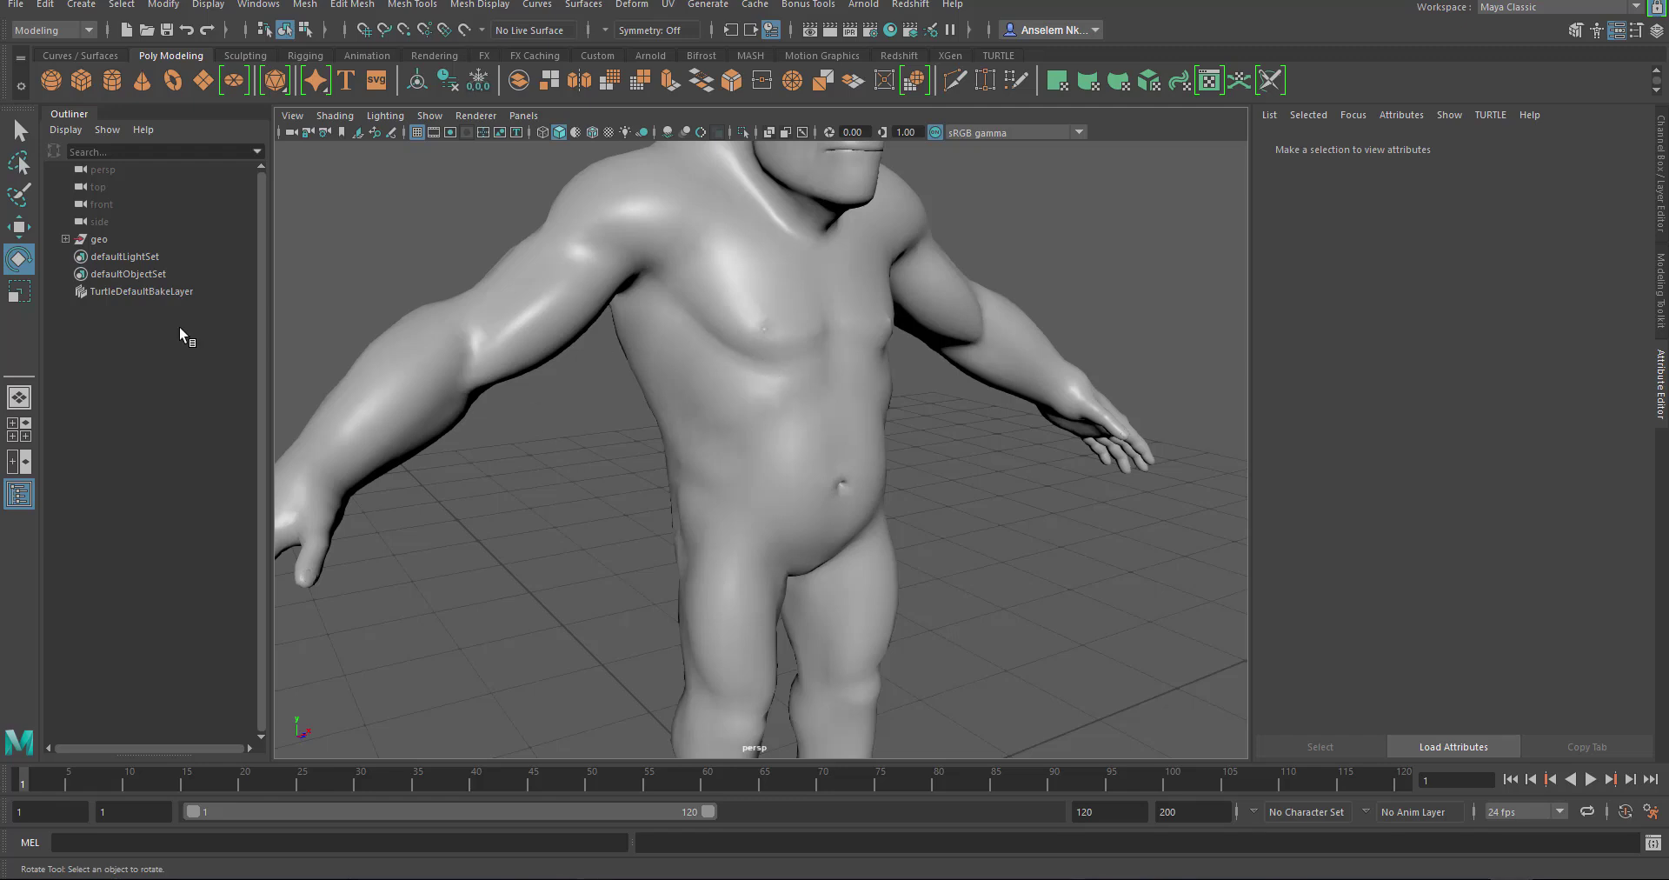
Move the Body mesh out of the geo group to the top level of the scene hierarchy
click(65, 239)
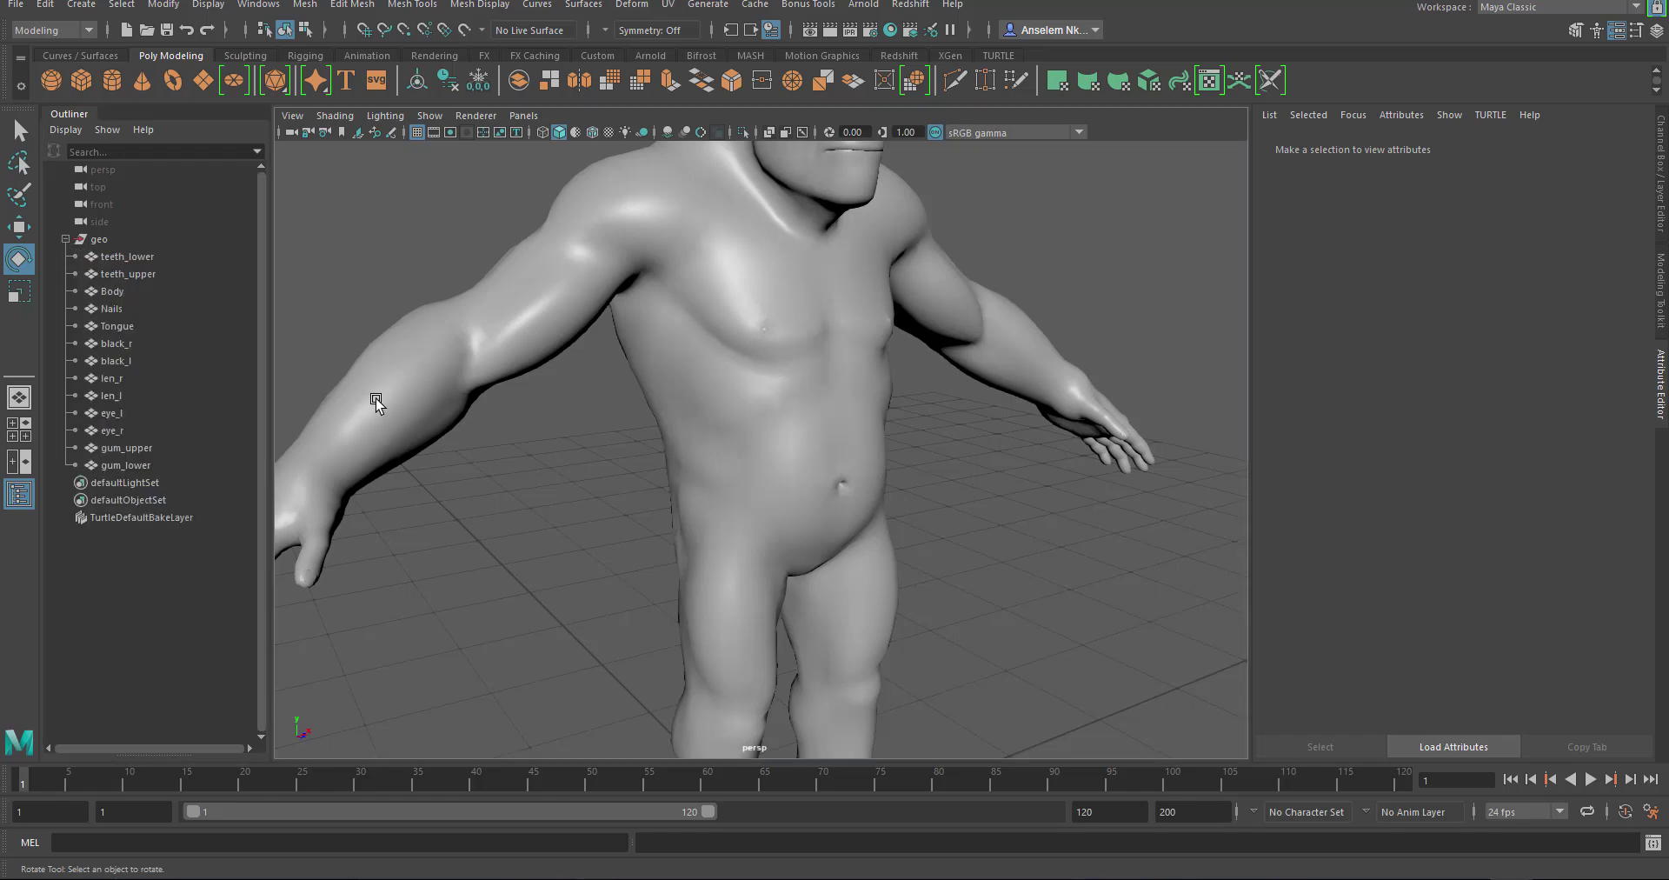
click(103, 292)
middle_drag(109, 291, 97, 239)
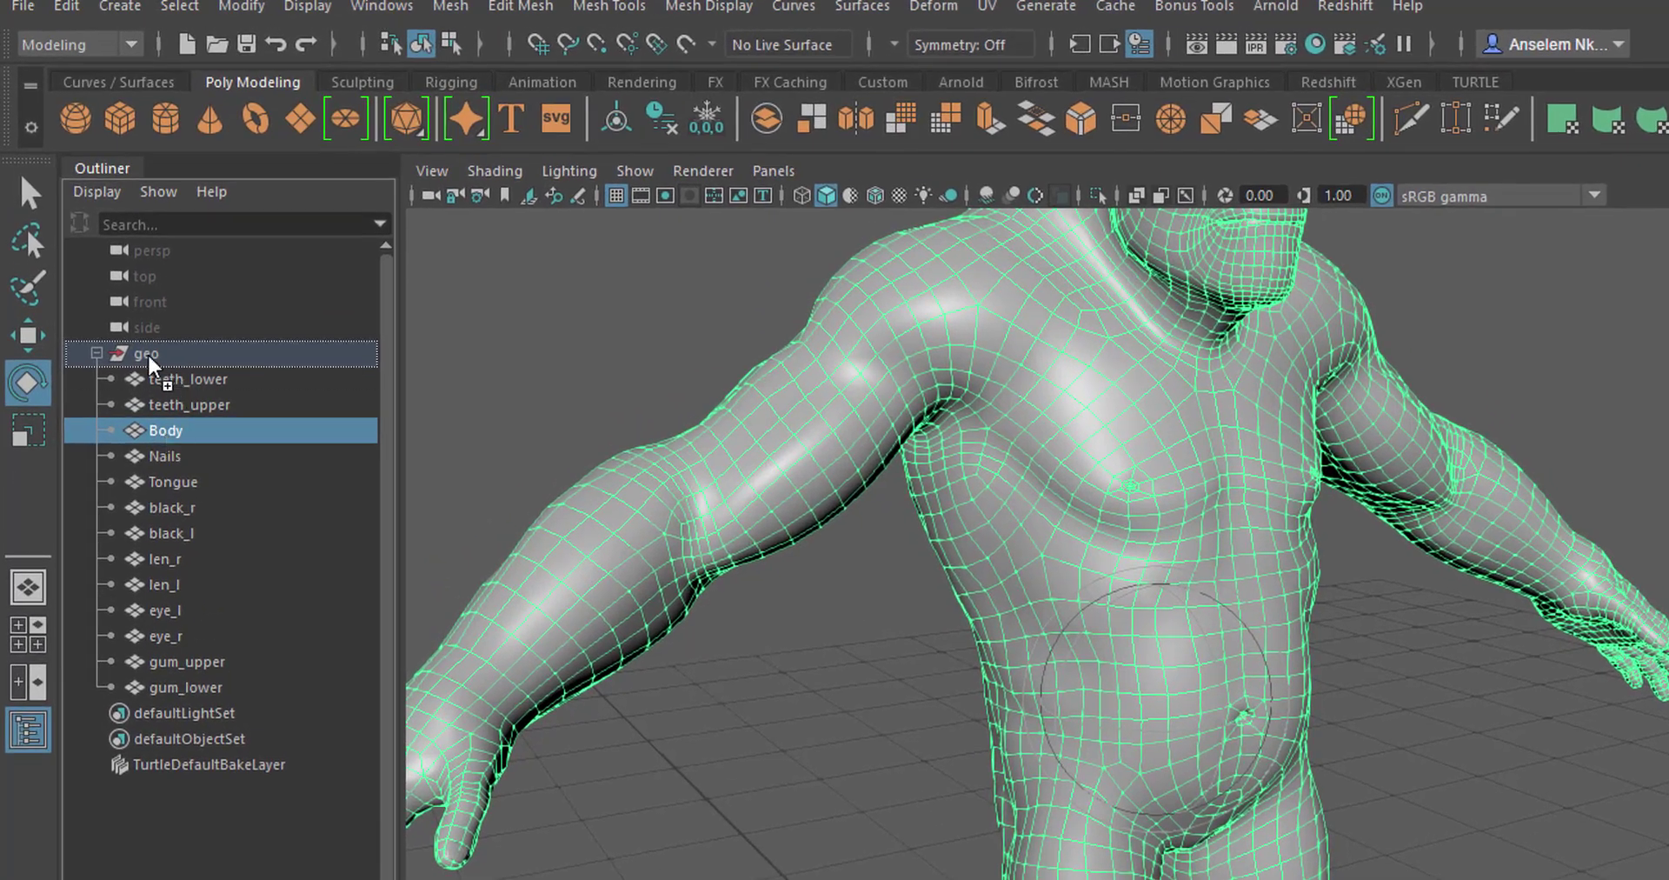
middle_drag(143, 352, 143, 349)
click(97, 379)
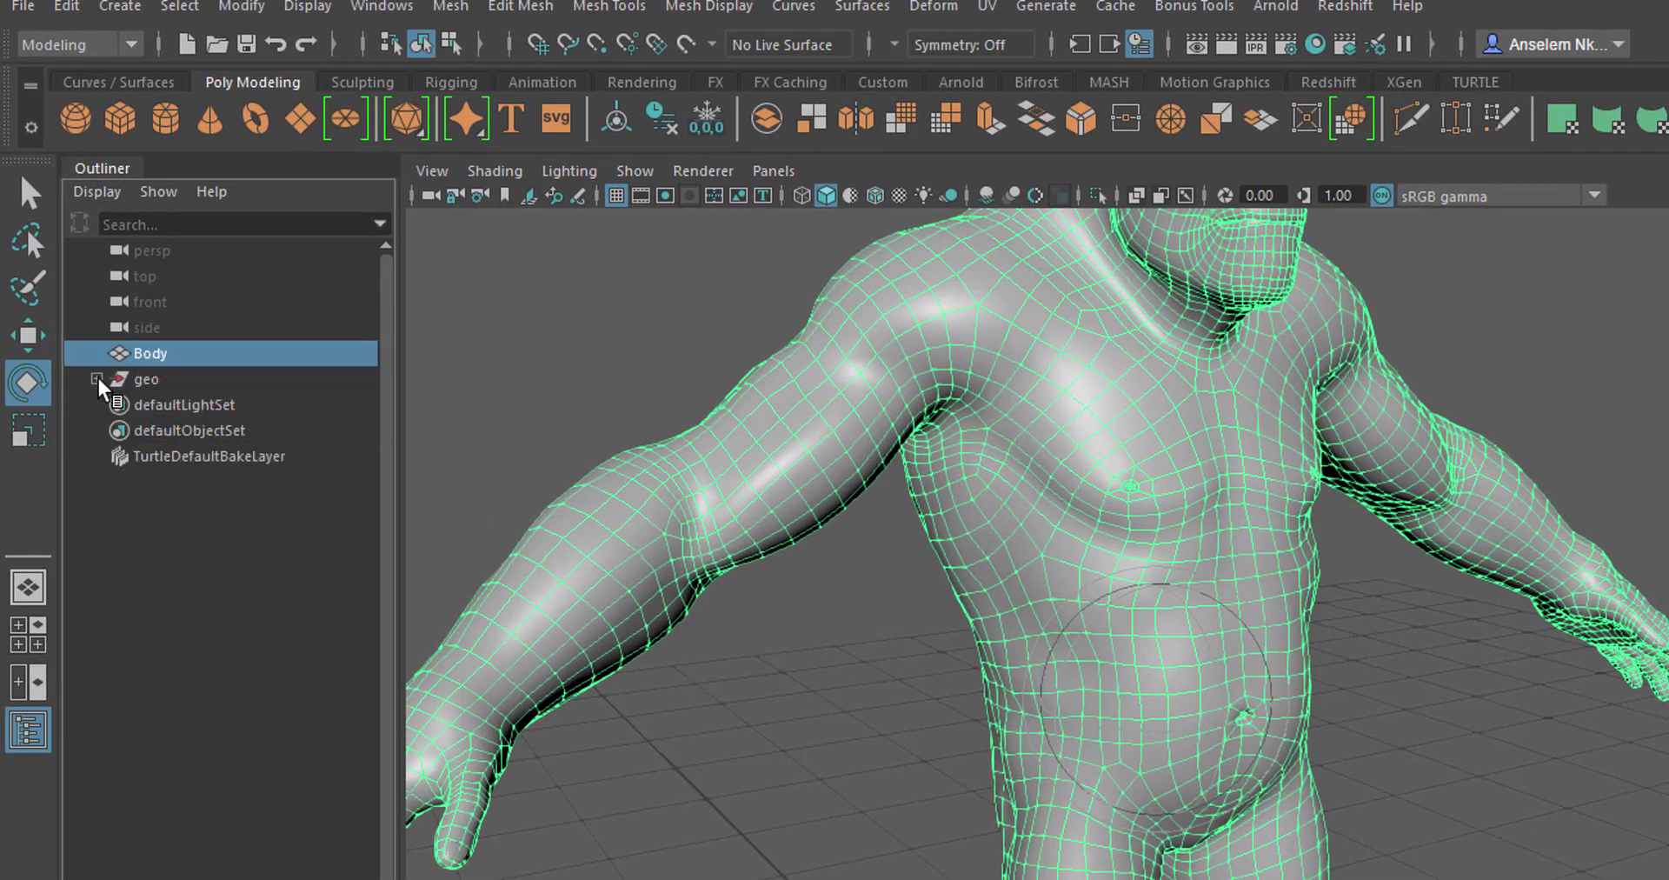
click(96, 379)
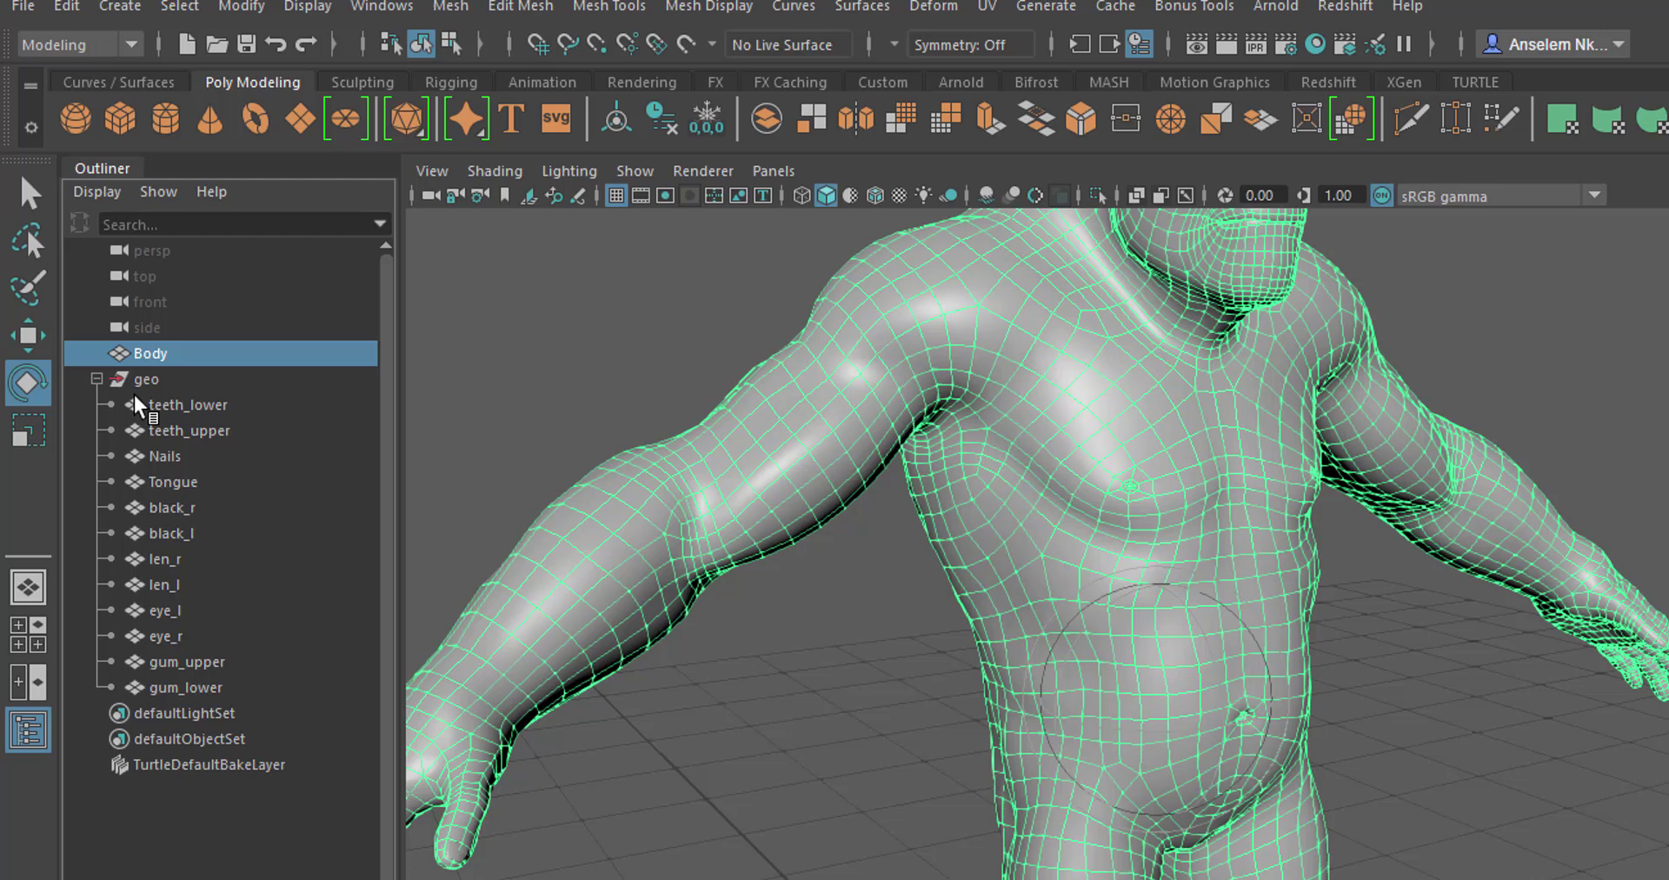
Try moving the black_l mesh out of the geo group and undo the change
click(182, 537)
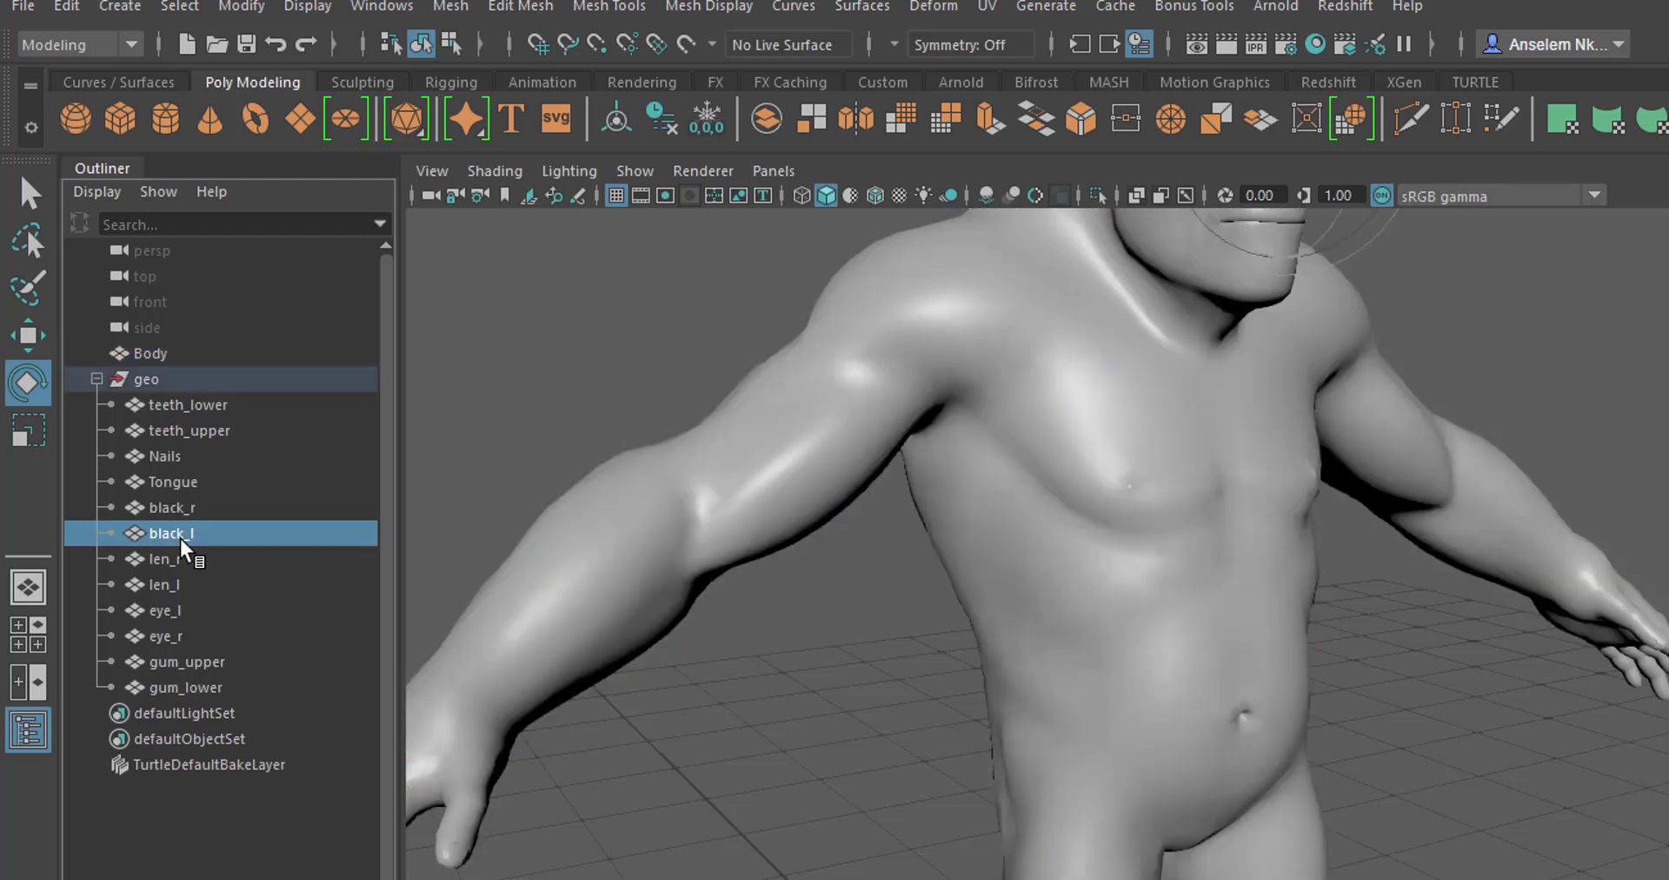
middle_drag(181, 540, 181, 538)
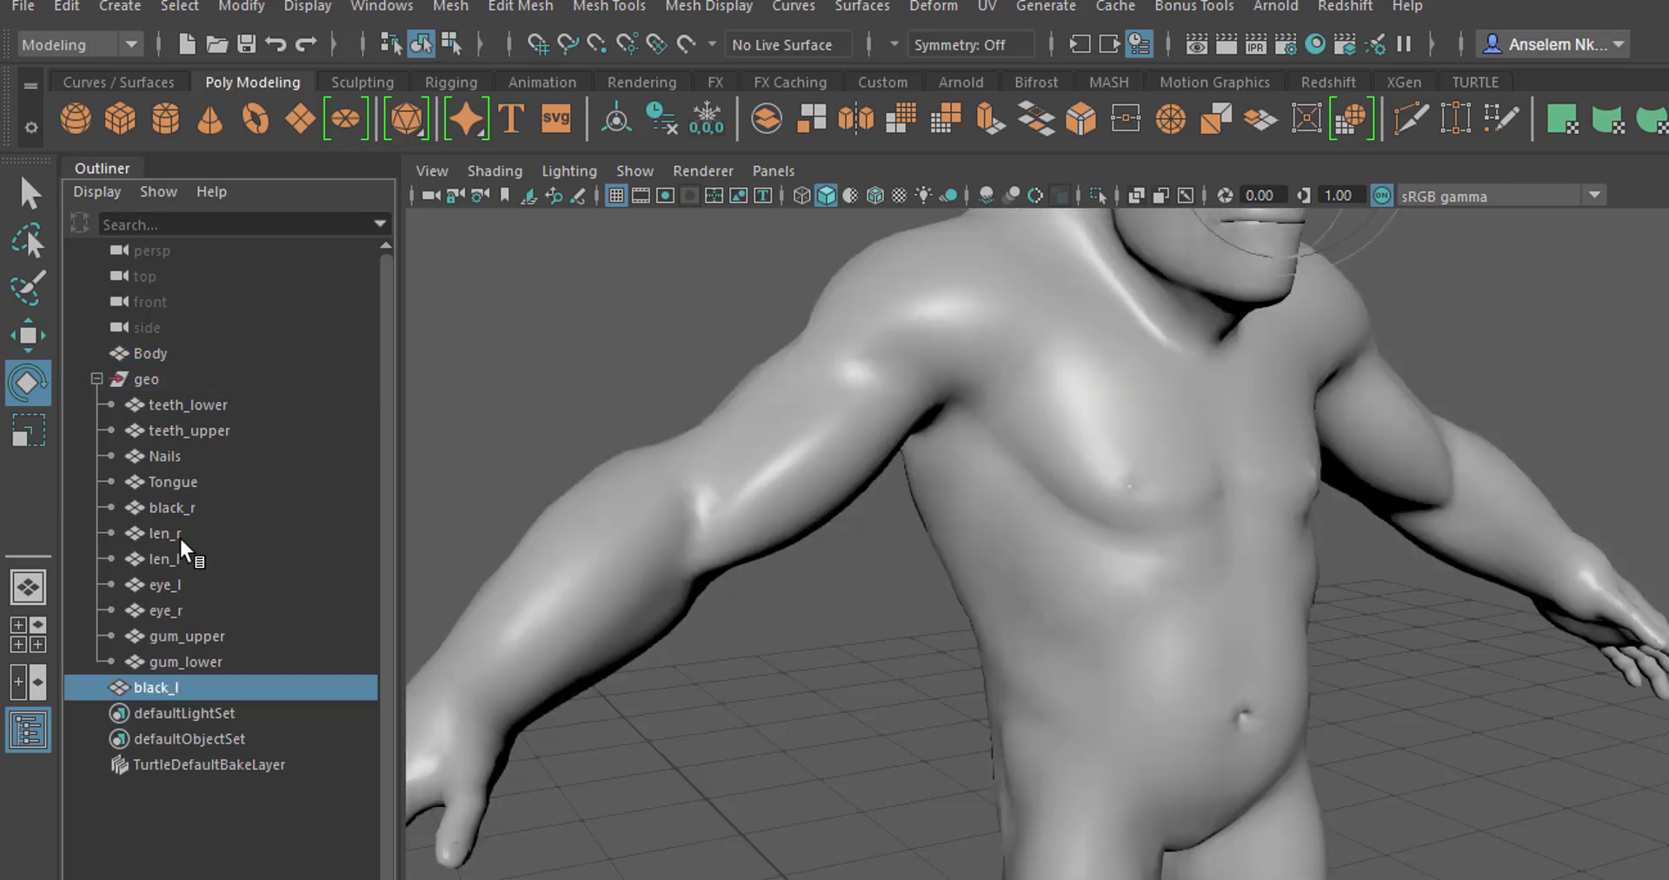
key(ctrl+z)
click(883, 458)
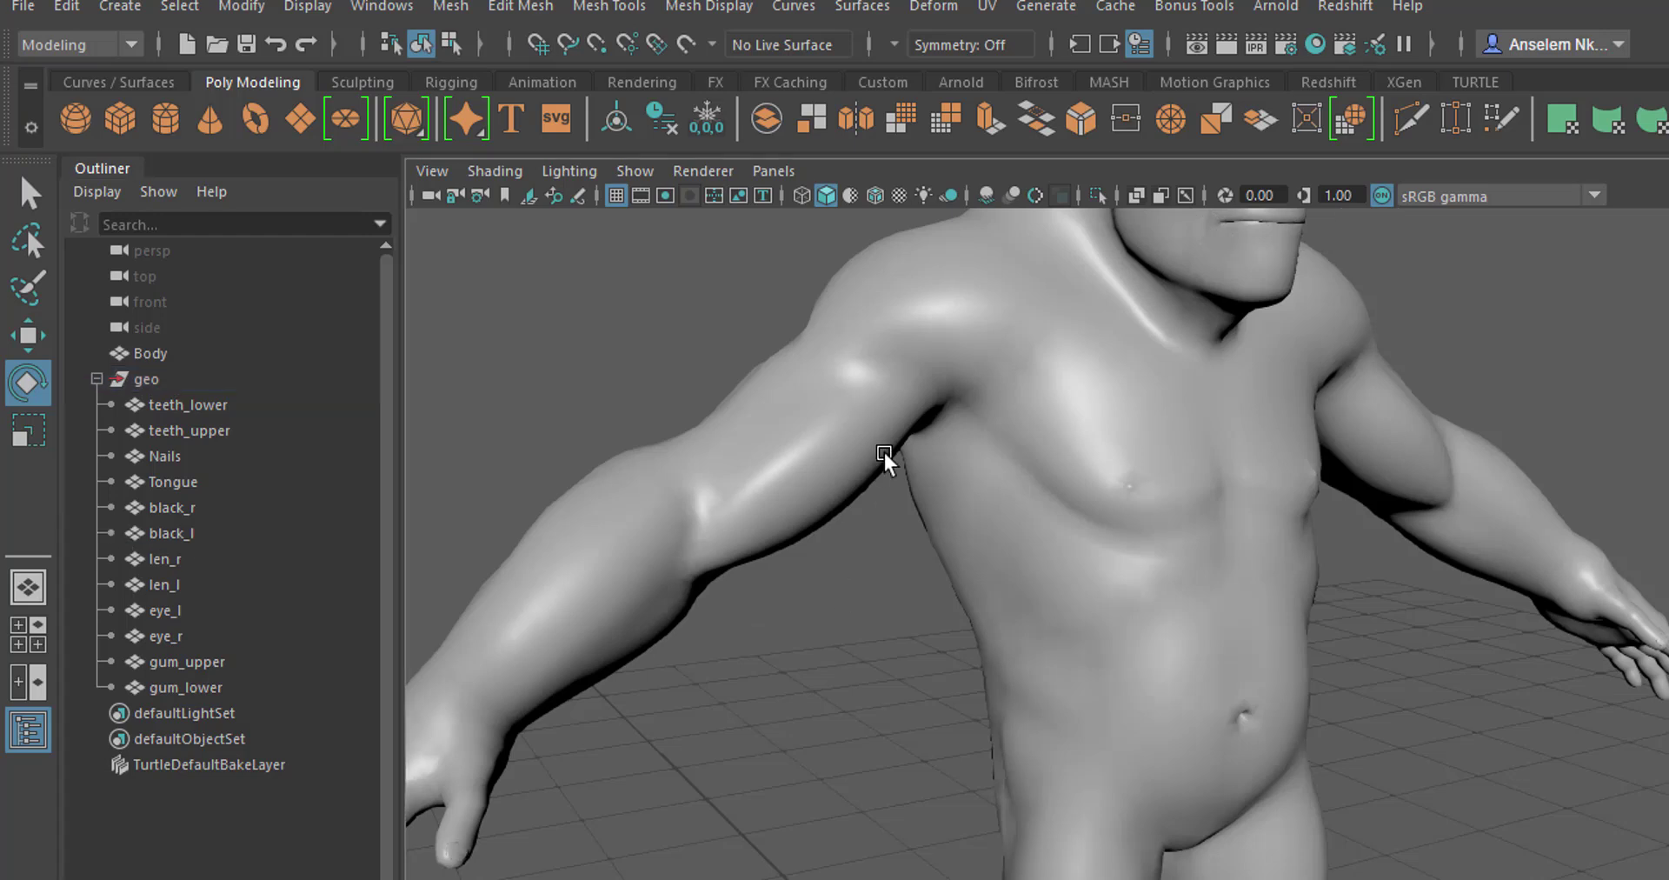
Select the Body mesh and show its transform channels together with the display layers
alt+middle_drag(982, 549, 997, 593)
alt+drag(998, 600, 979, 690)
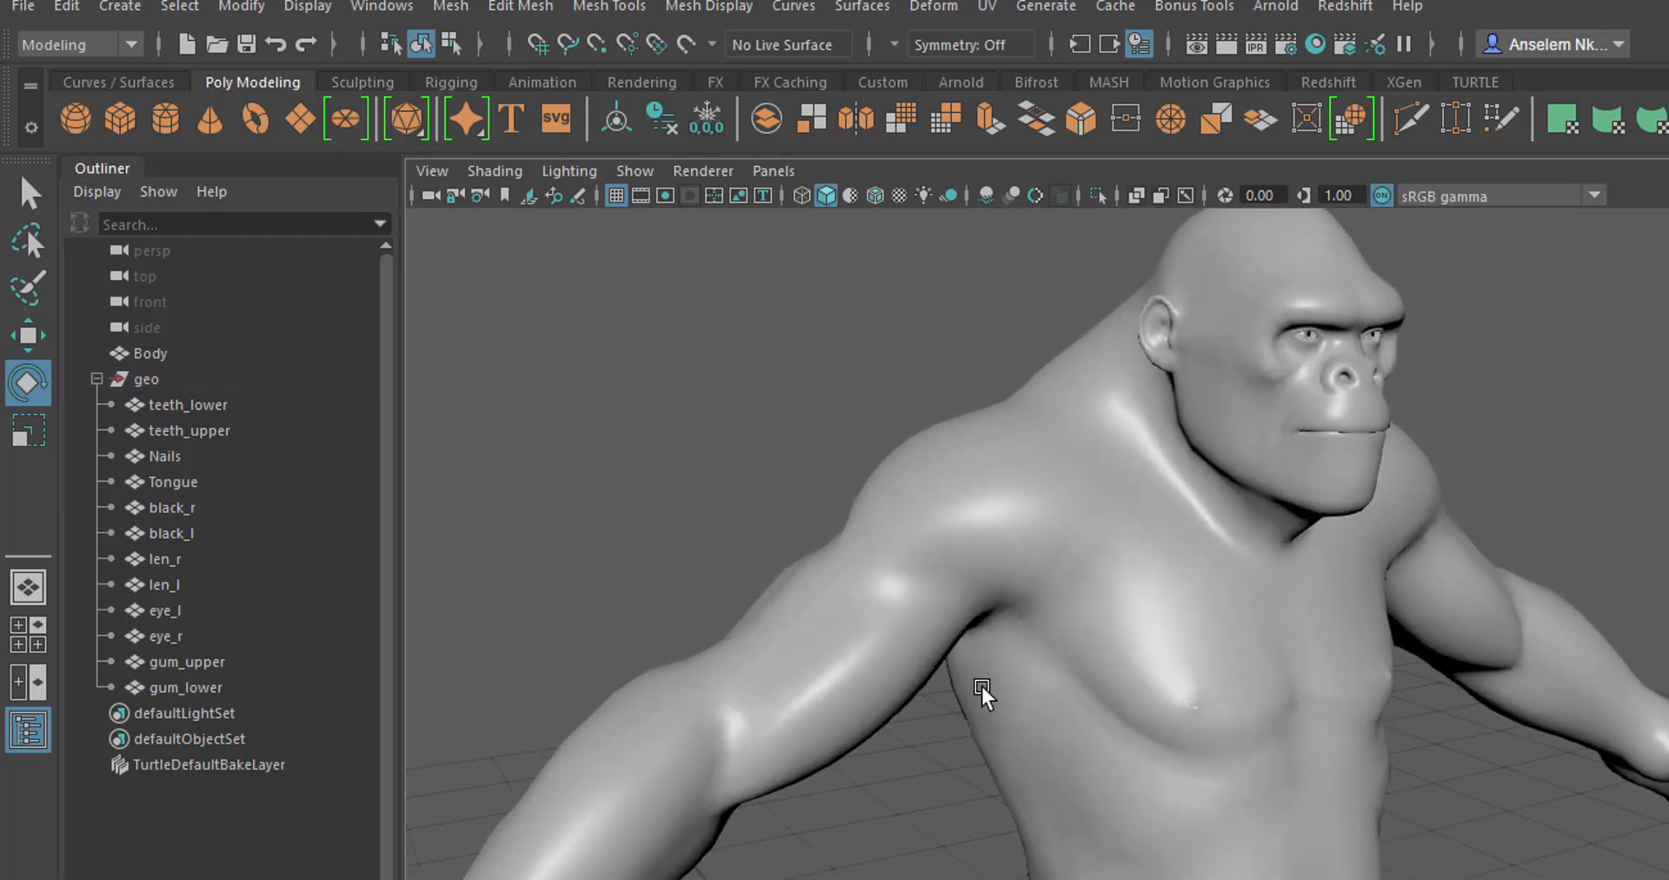
click(148, 354)
click(823, 458)
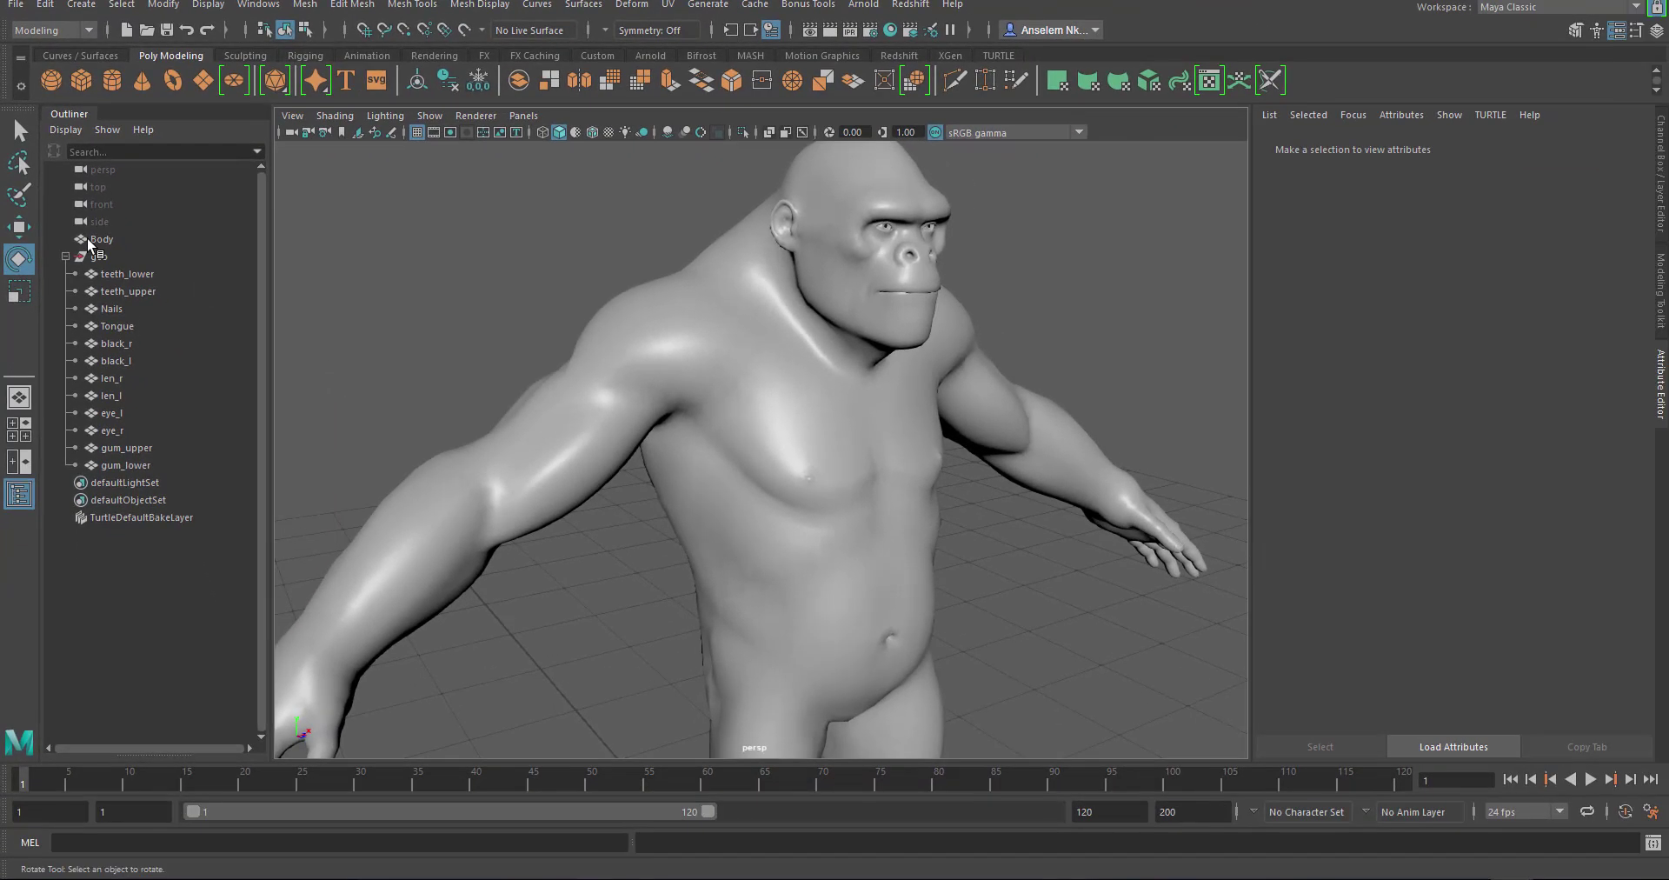
click(104, 269)
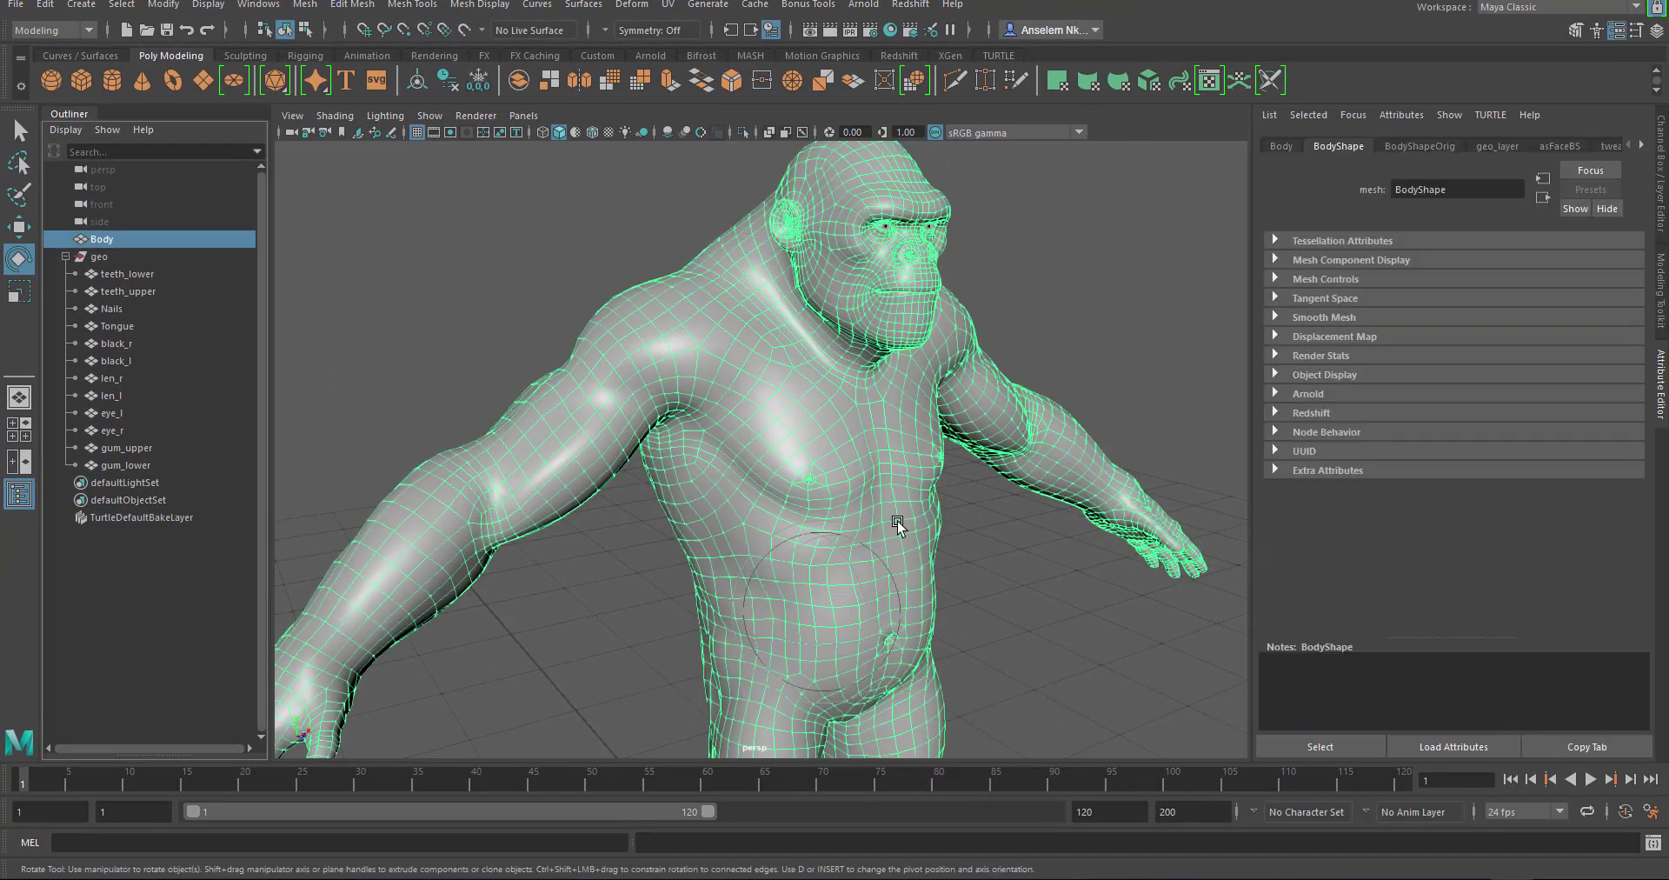
click(1662, 115)
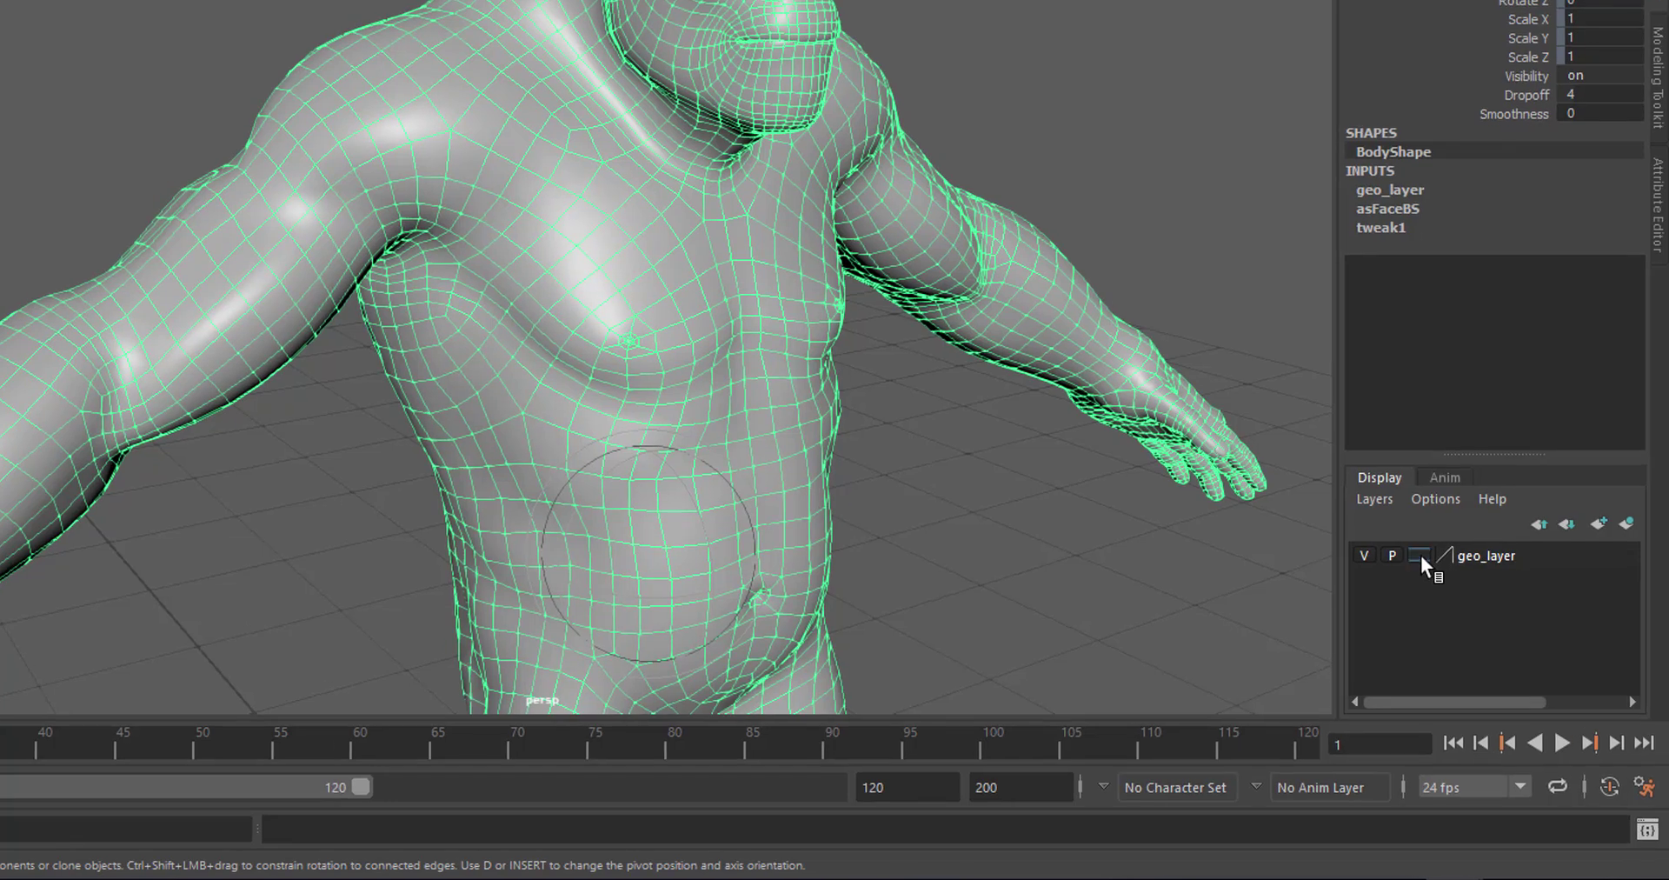
alt+middle_drag(902, 415, 721, 521)
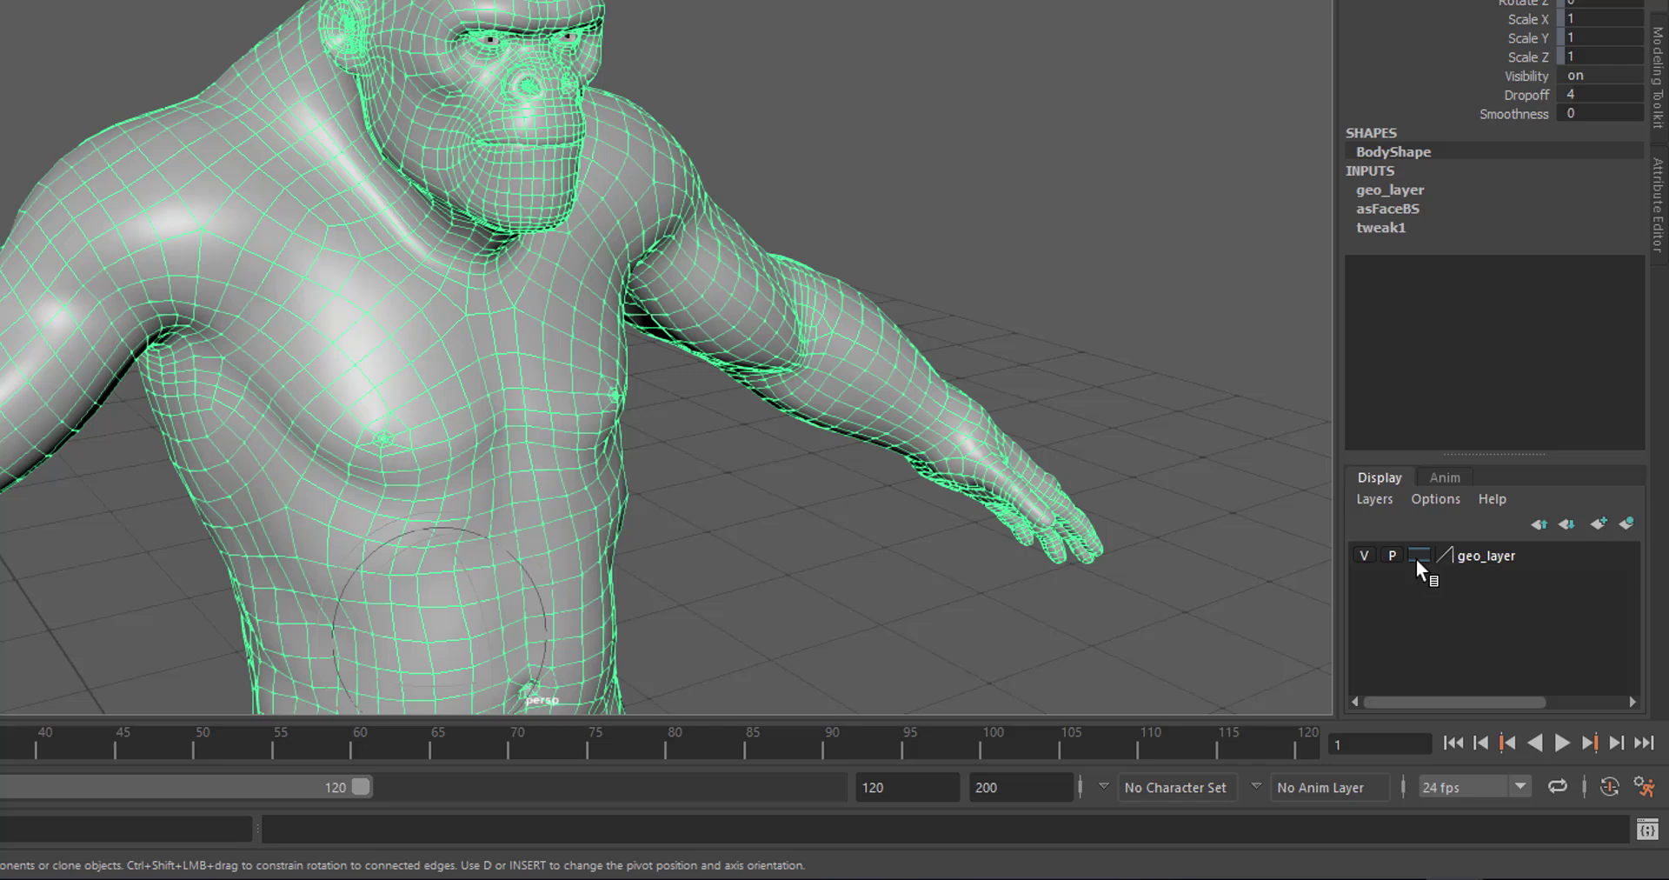
click(992, 261)
click(682, 240)
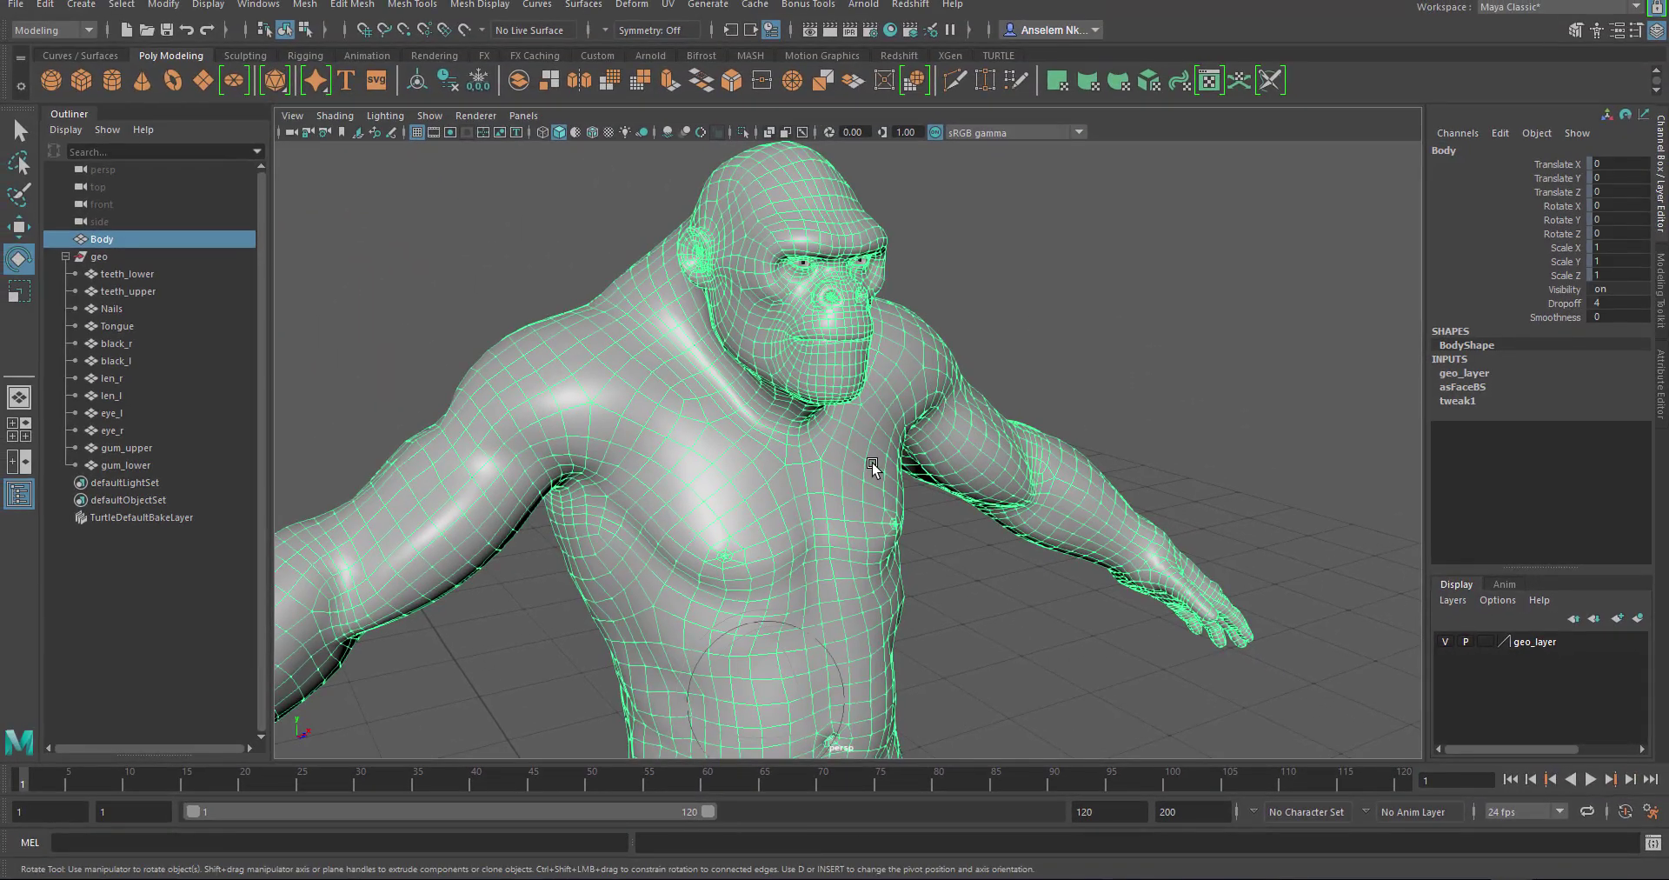
Unlock all translate, rotate and scale channels of the Body mesh, from Translate X to Scale Z
alt+middle_drag(871, 463, 871, 283)
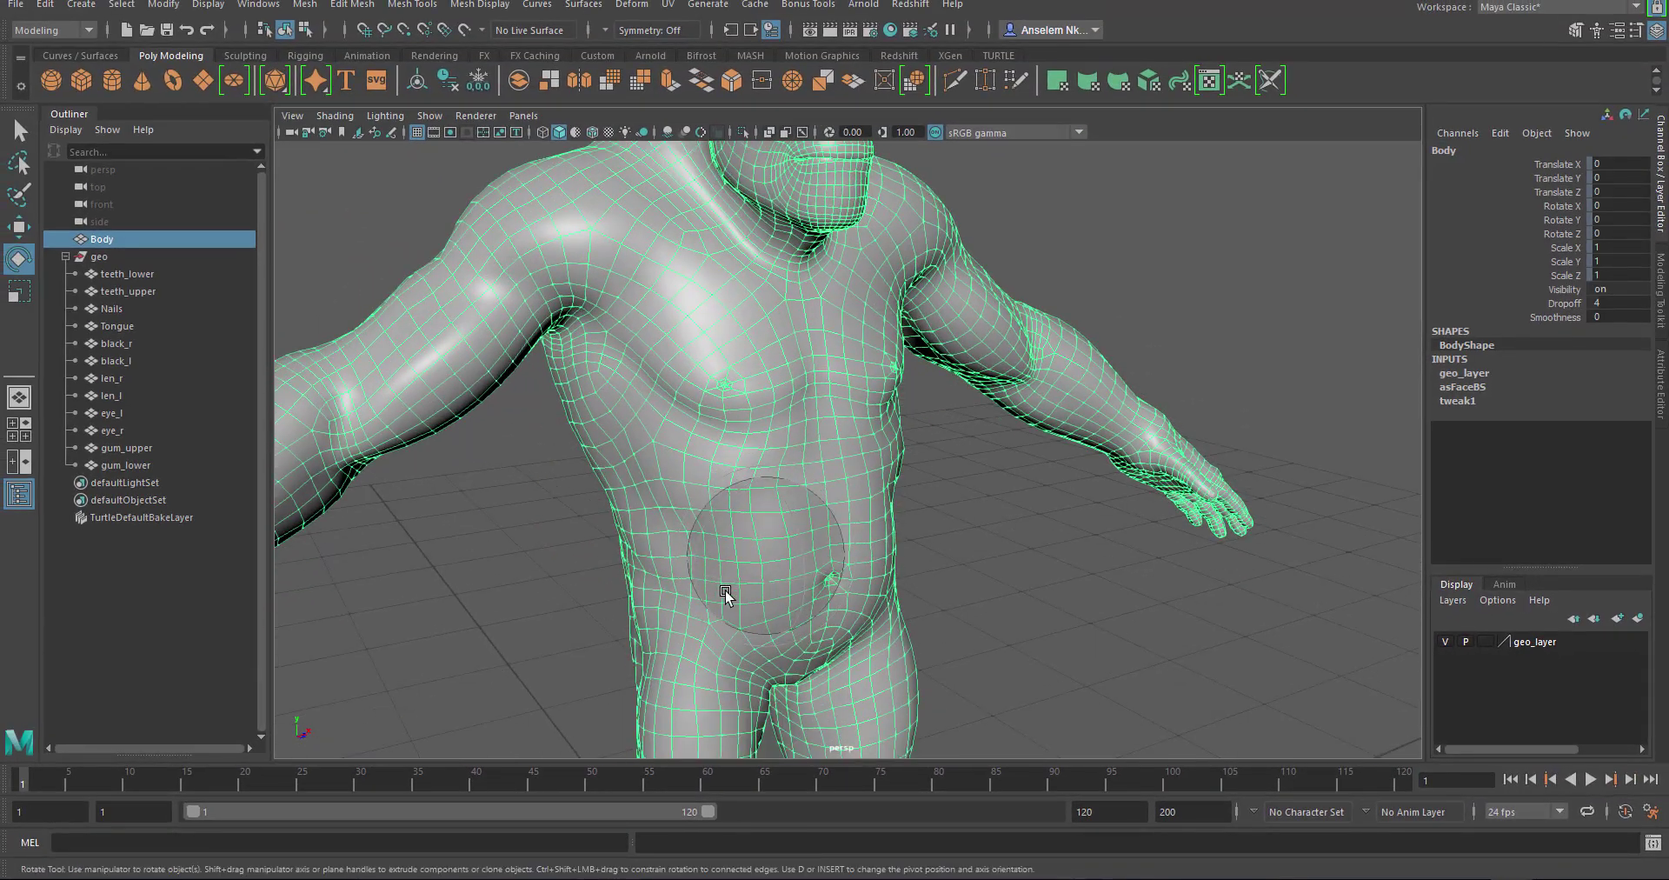
click(1565, 165)
shift+click(1571, 276)
right_click(1533, 243)
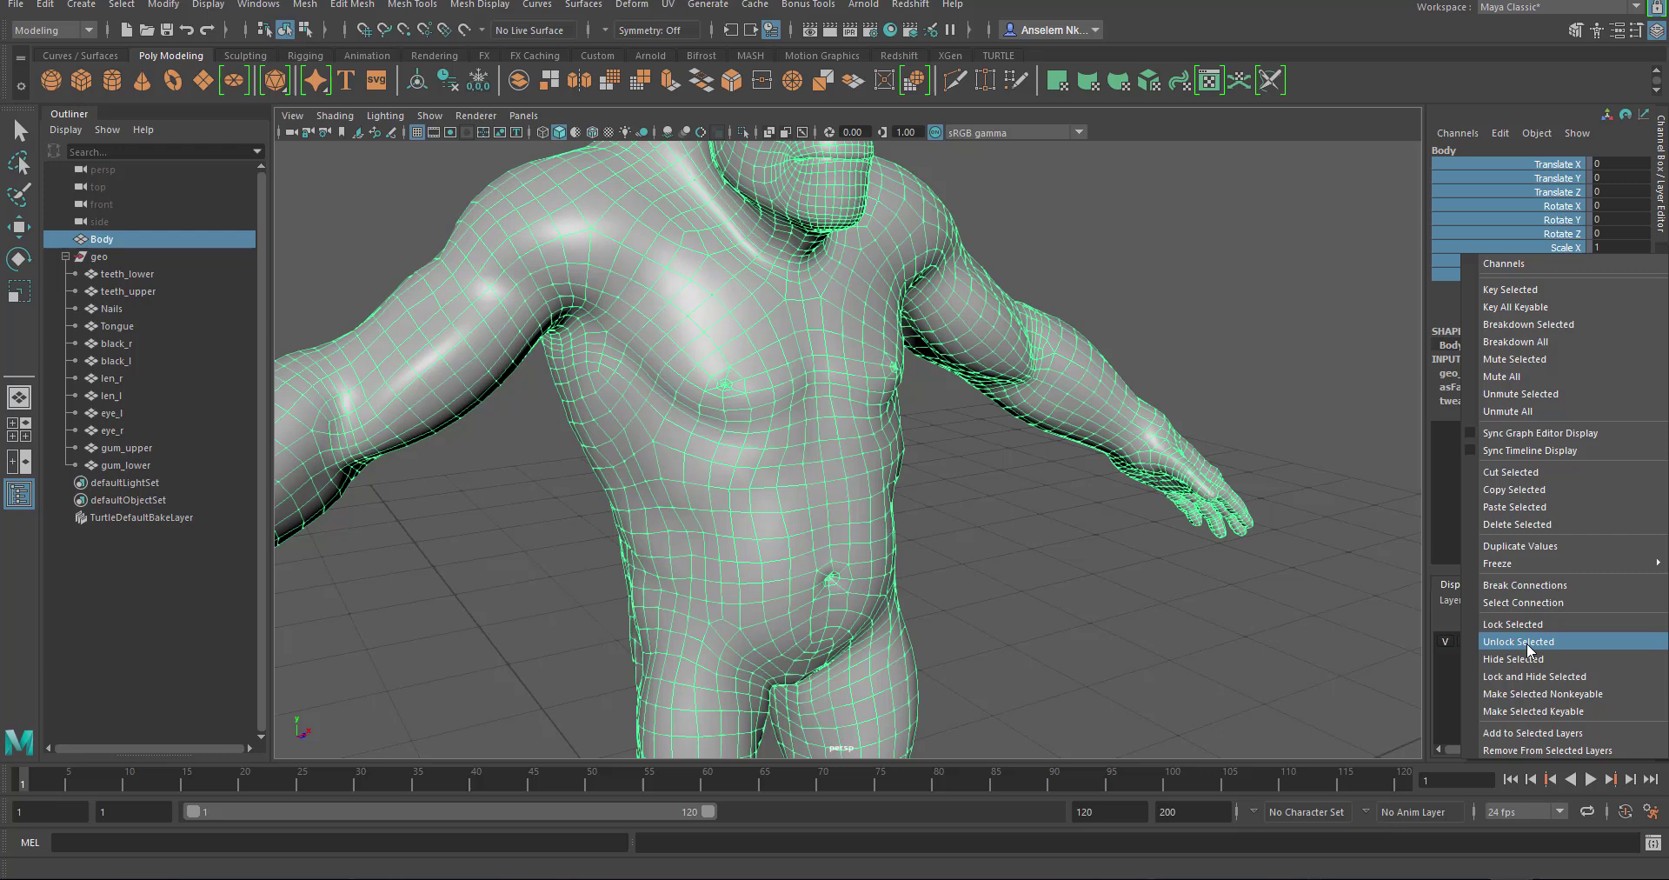
click(1527, 642)
click(961, 526)
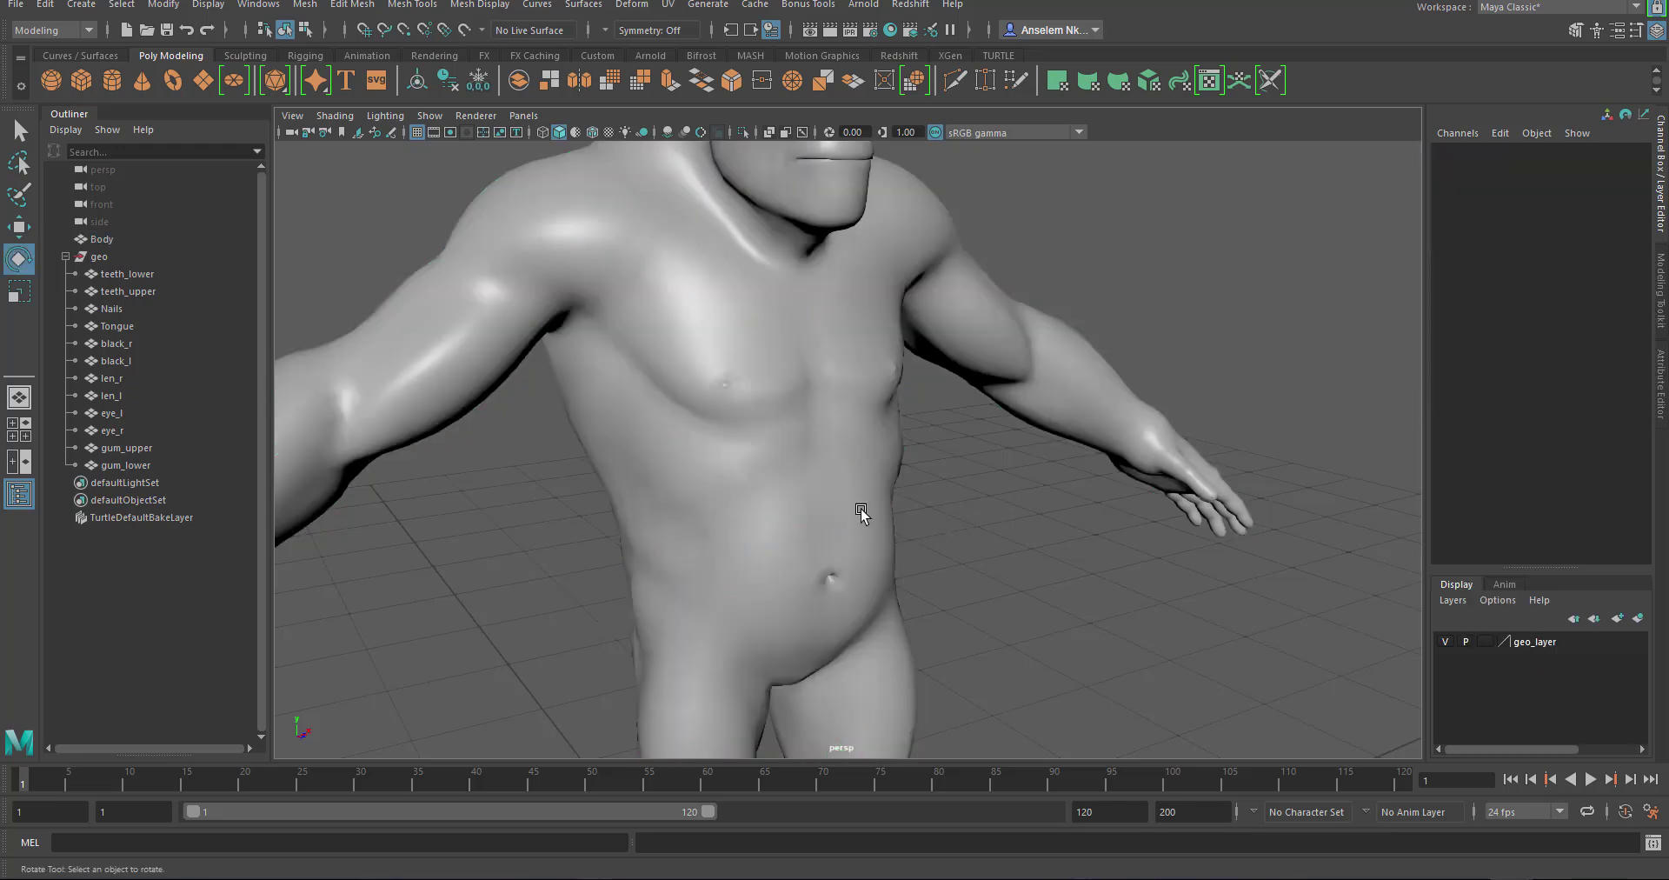
Put the Body mesh in face selection mode and select a face loop around the gorilla's upper arm
alt+drag(860, 513, 871, 473)
click(963, 528)
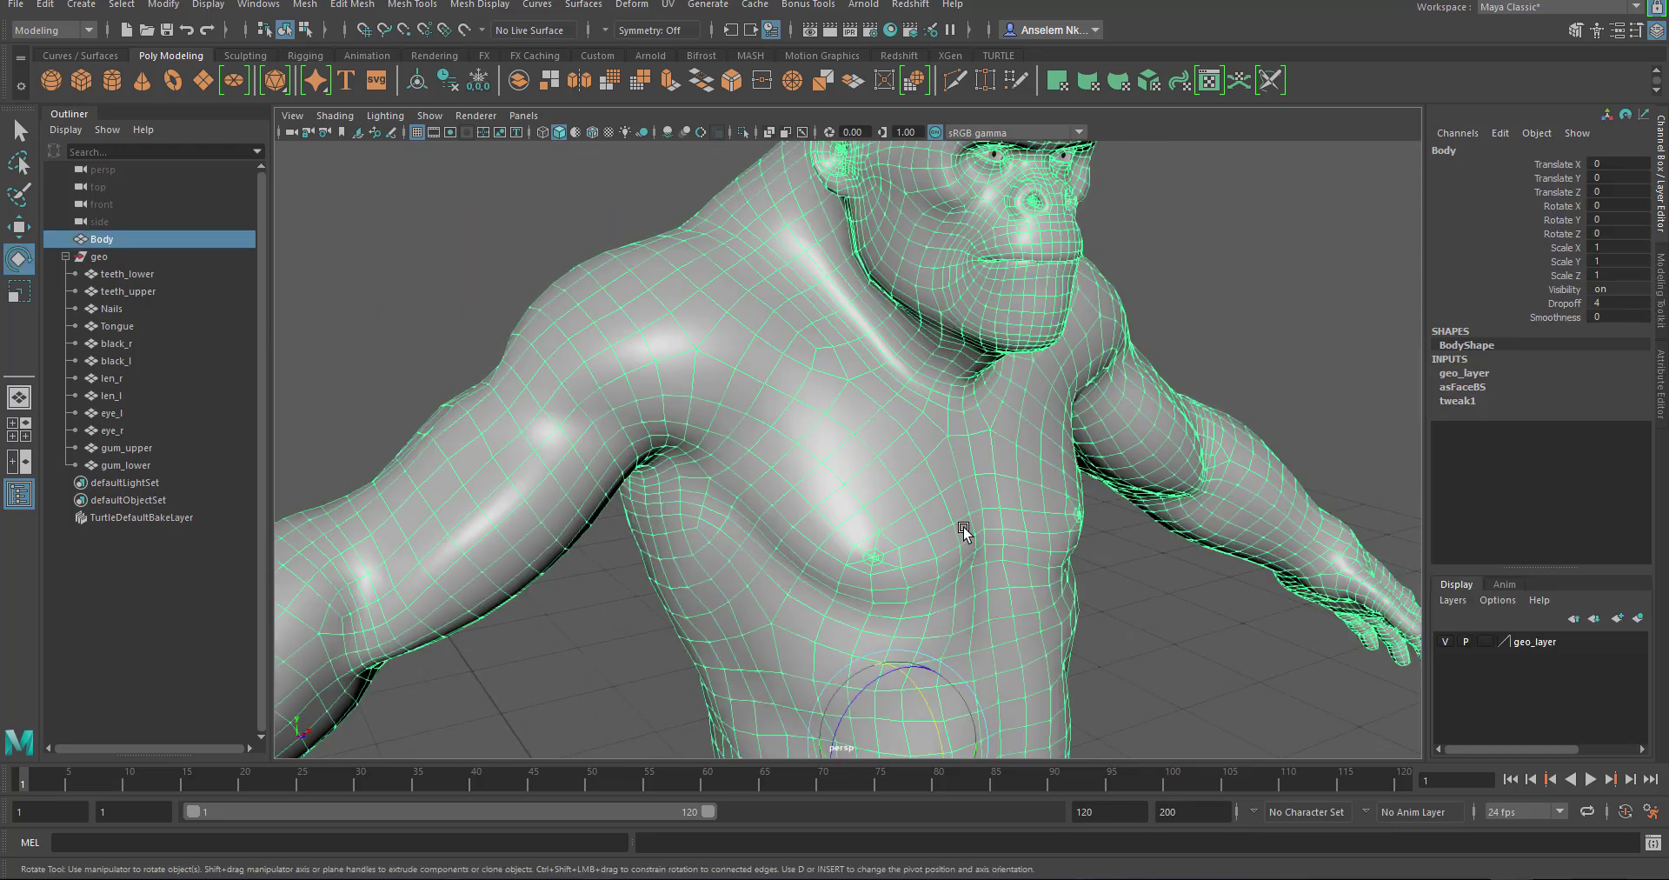
alt+drag(963, 529, 927, 477)
alt+right_drag(927, 477, 1017, 404)
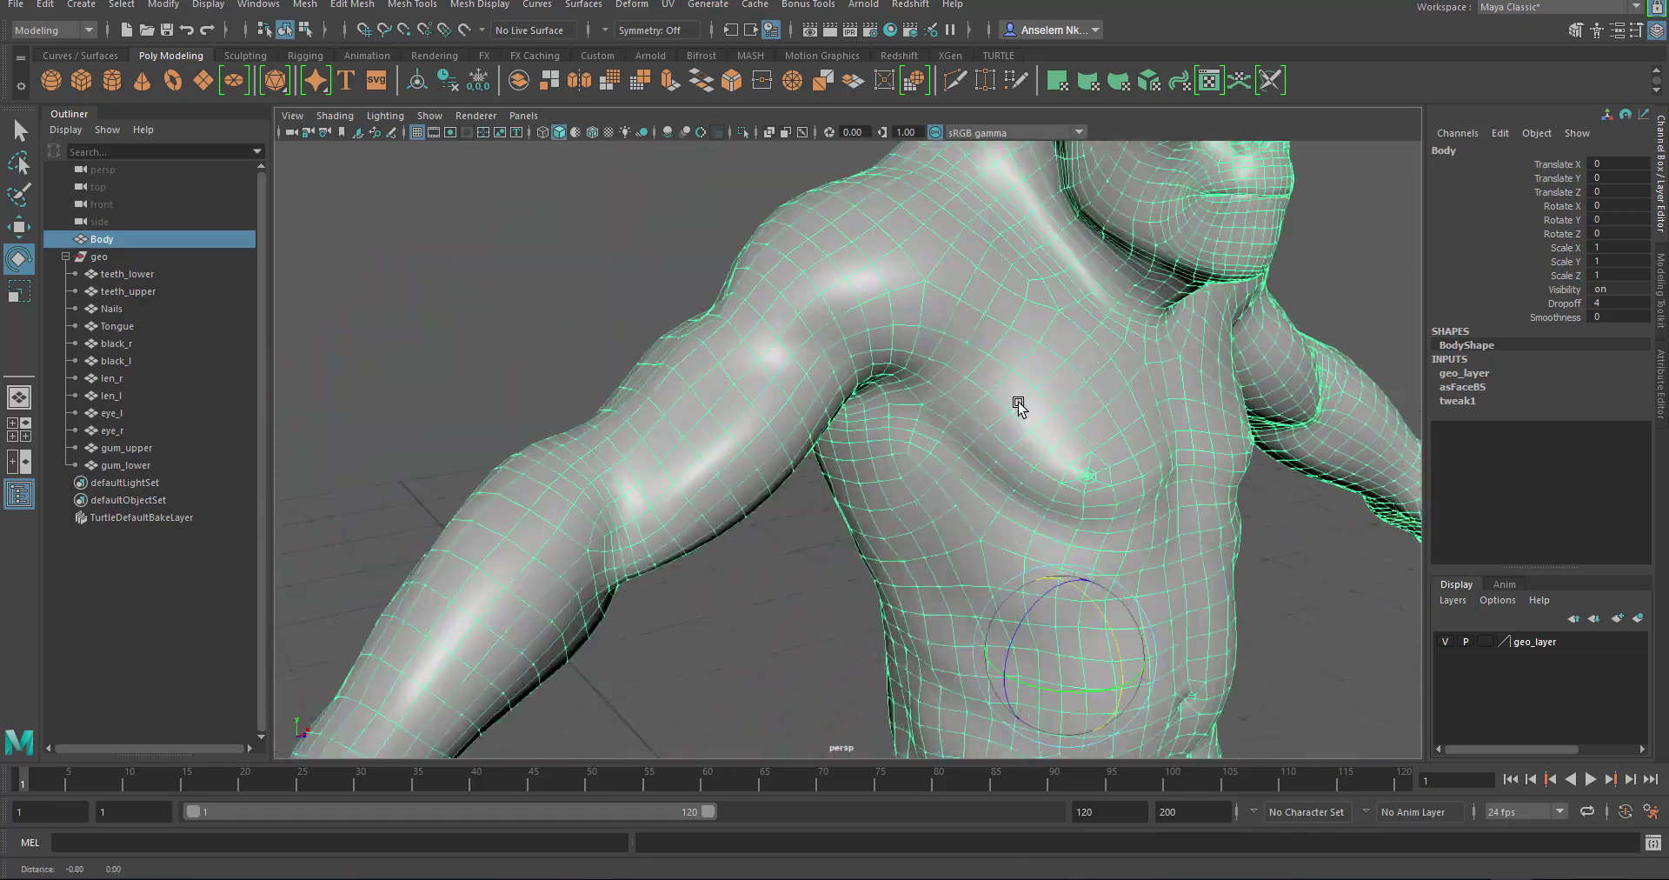
alt+drag(1018, 406, 686, 288)
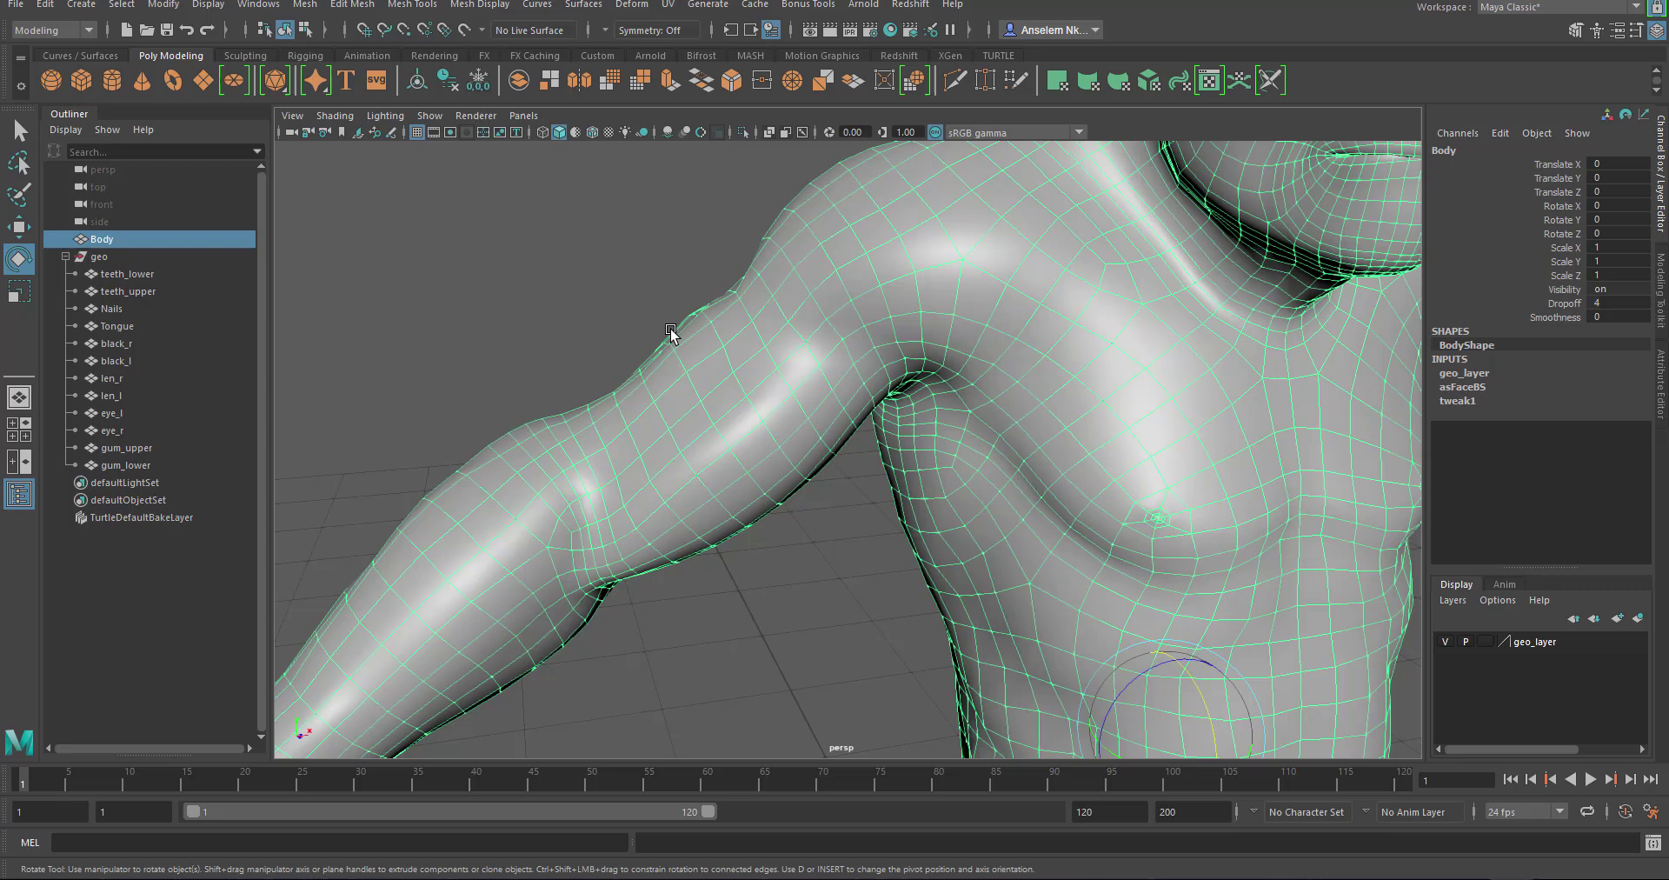
right_drag(614, 225, 622, 271)
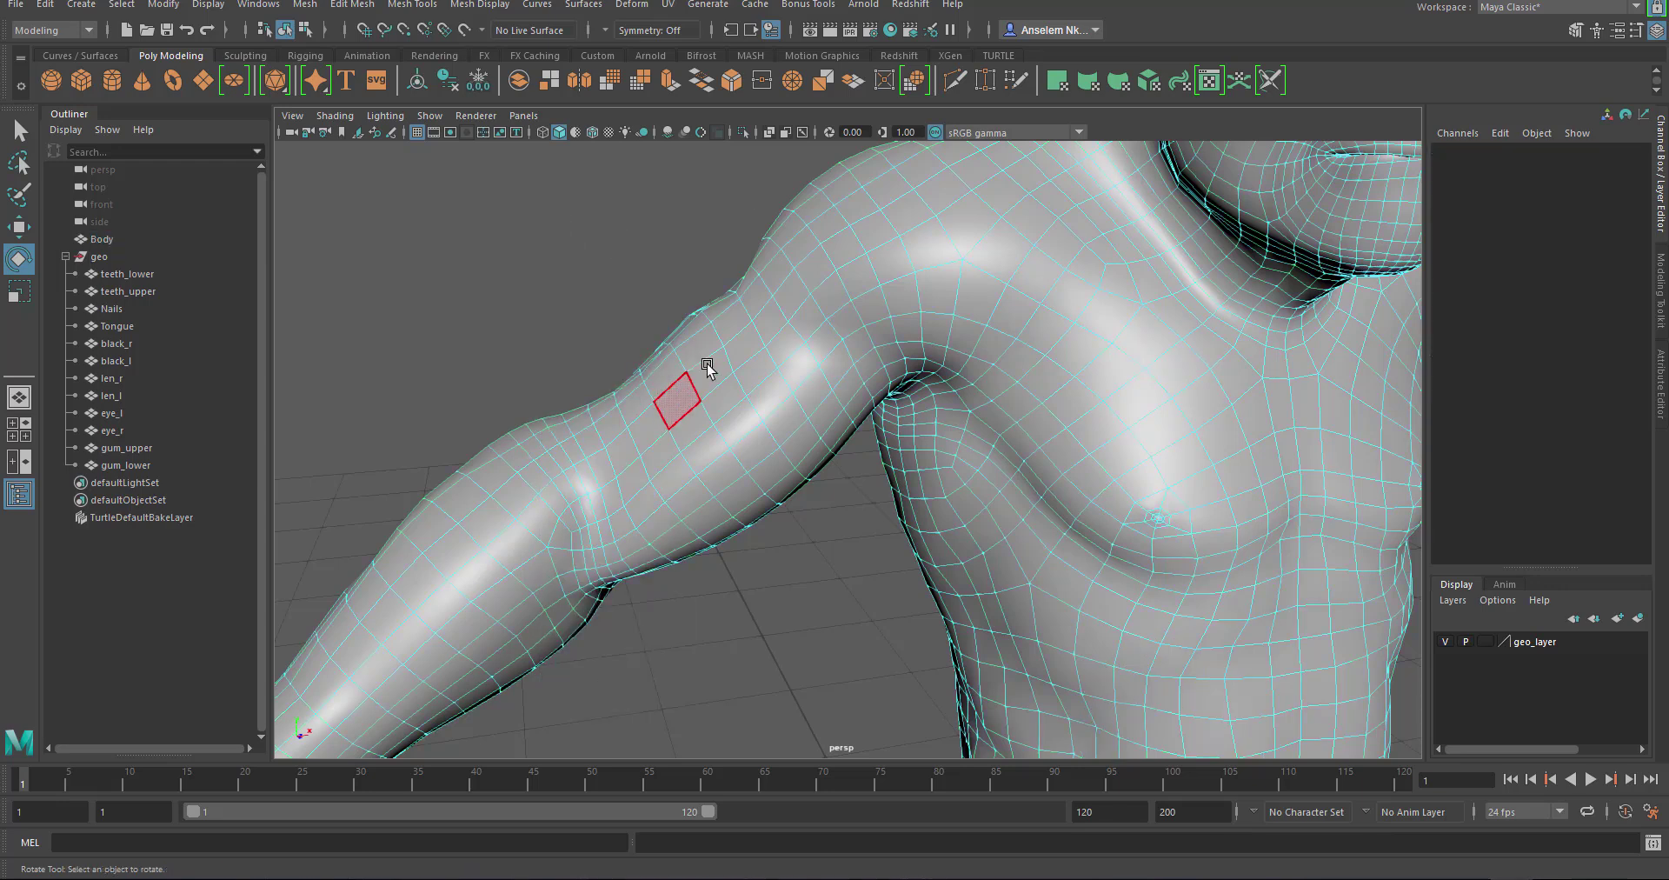
click(722, 387)
key(q)
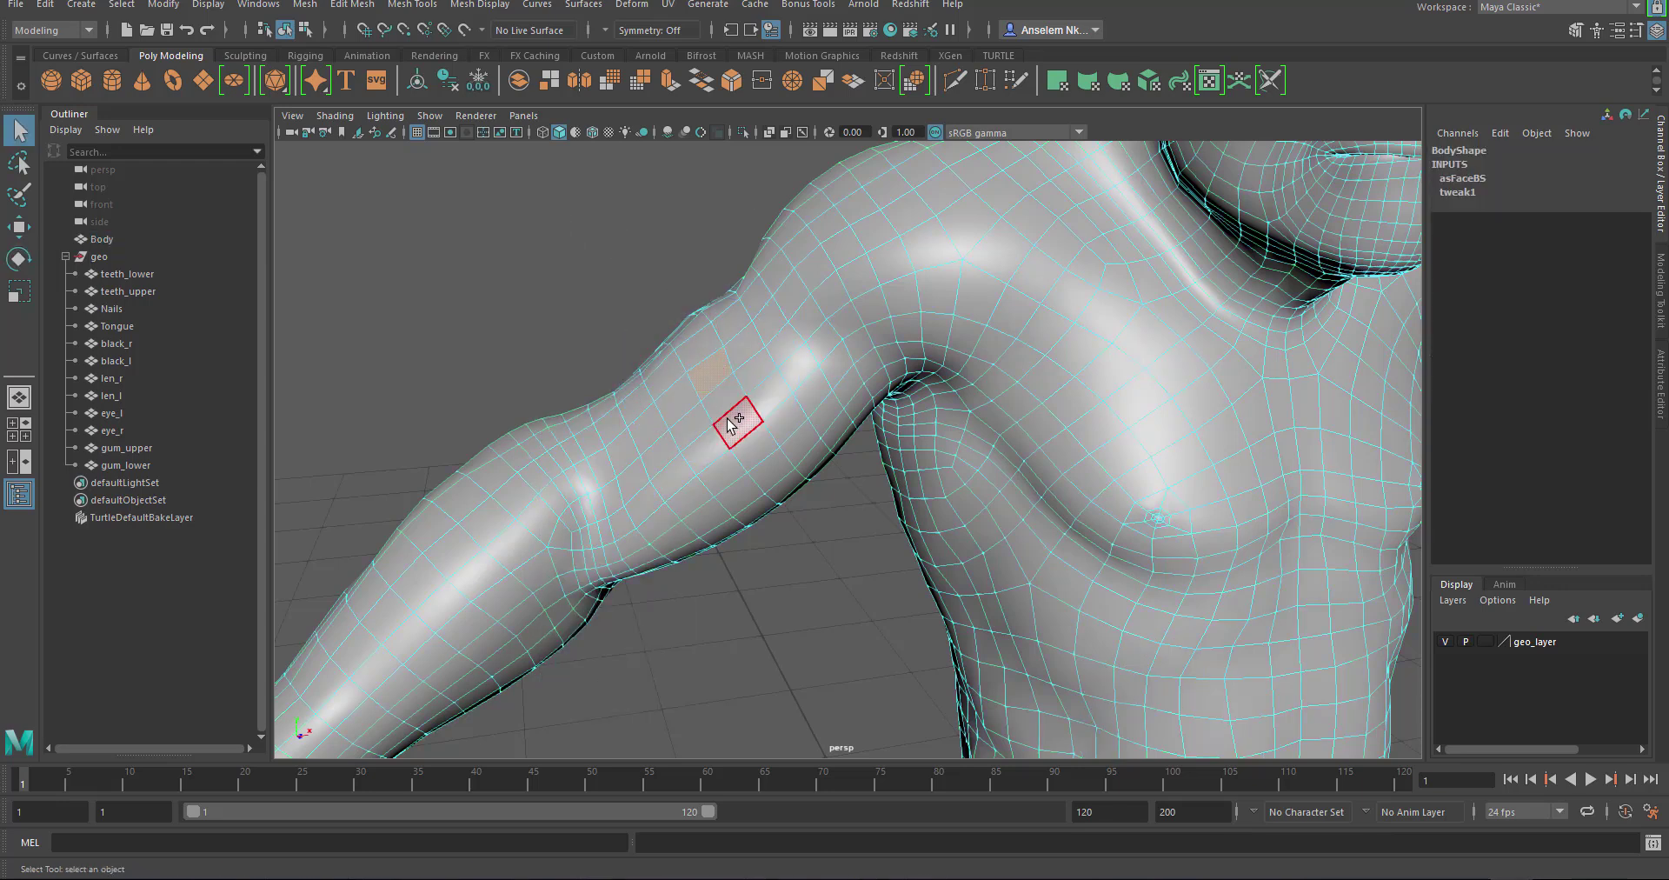
shift+double_click(723, 406)
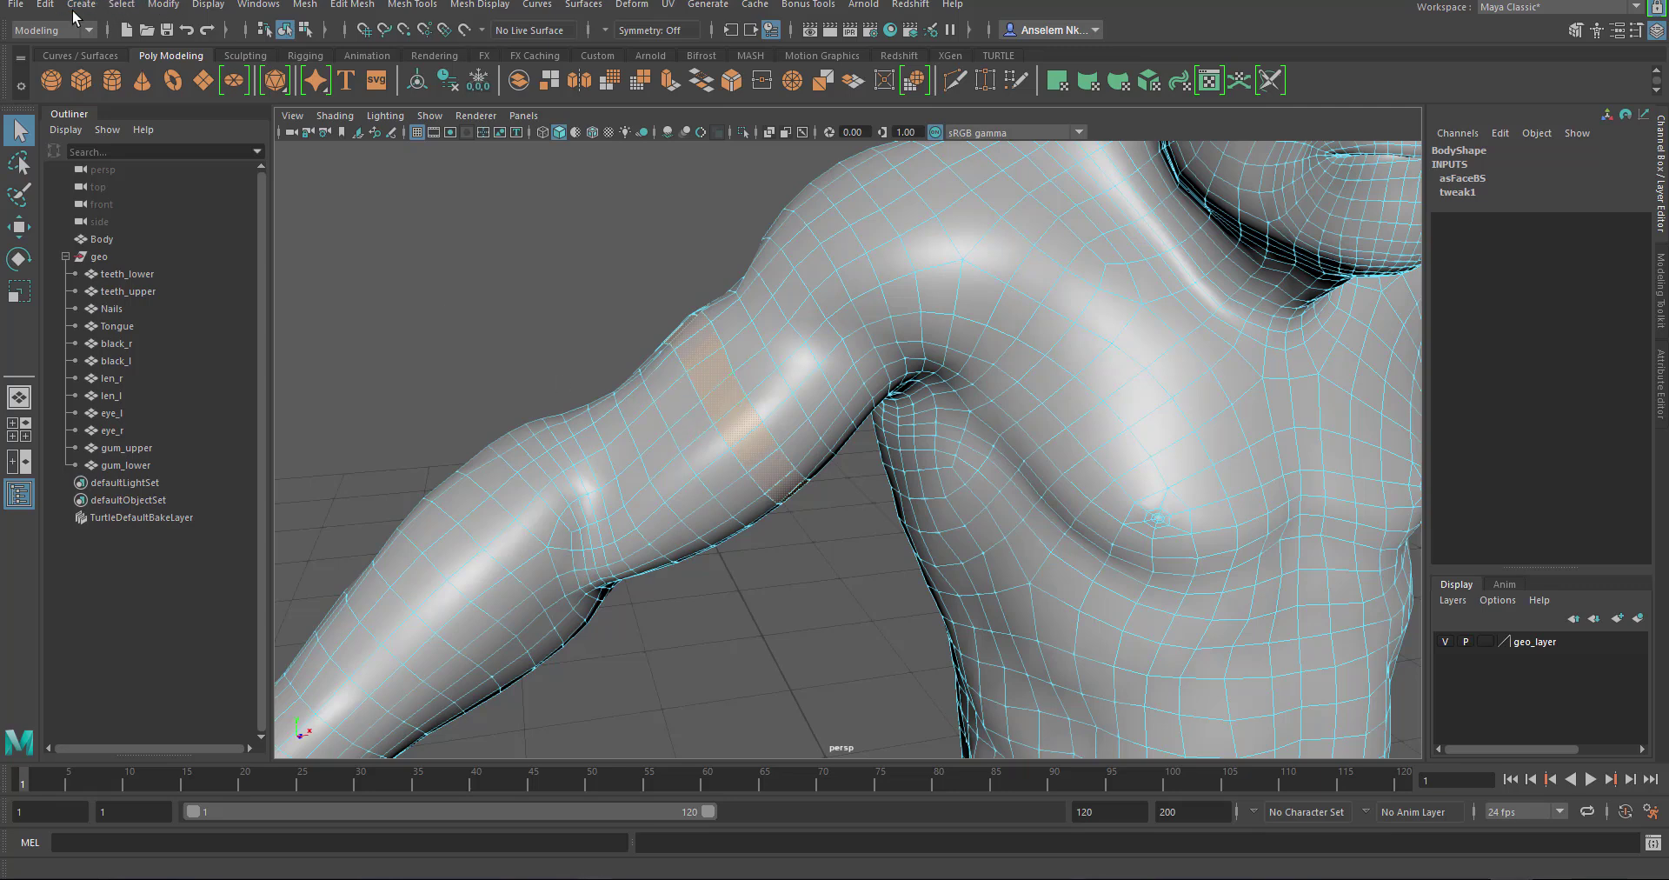
Grow the face selection repeatedly until it covers the upper arm from the elbow to the shoulder
click(122, 5)
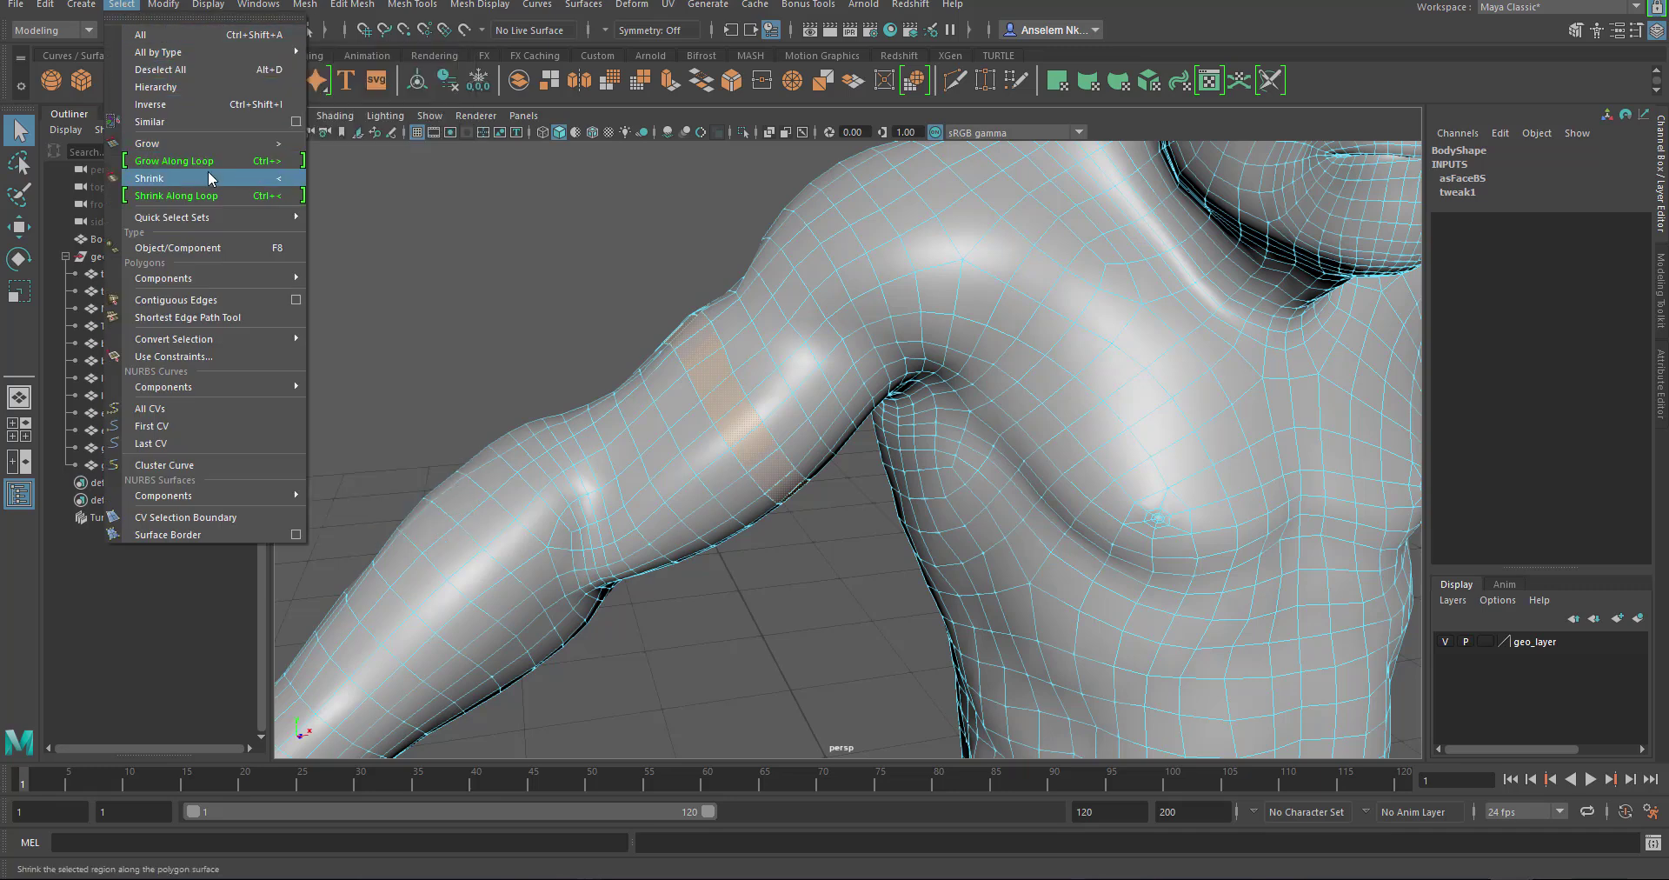
click(211, 145)
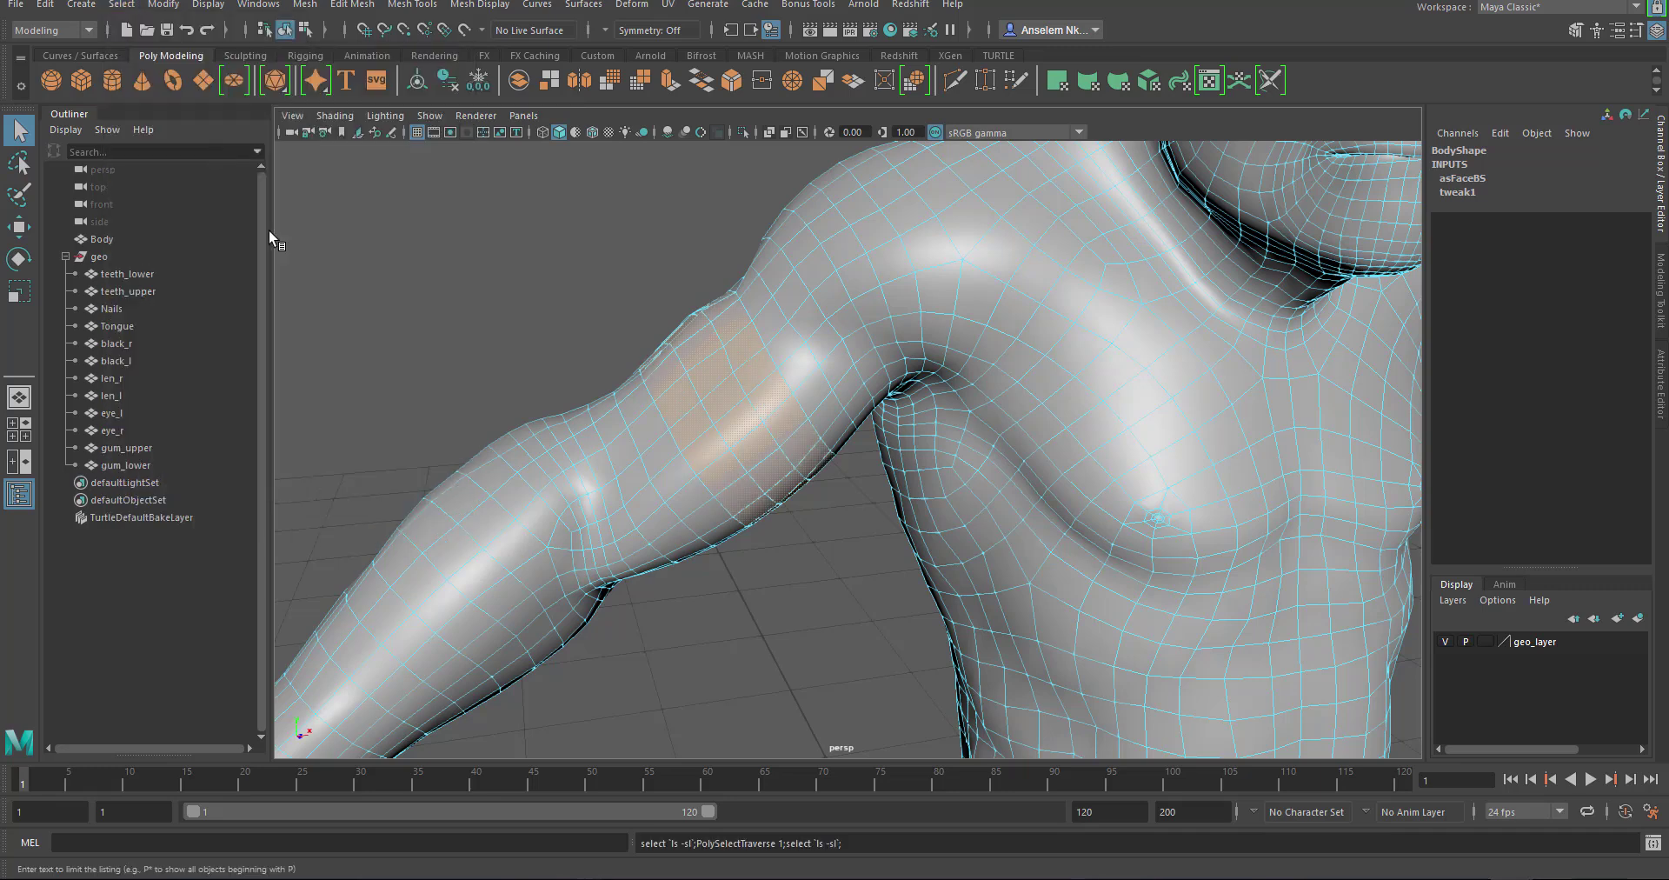
key(shift+period)
key(shift+period)
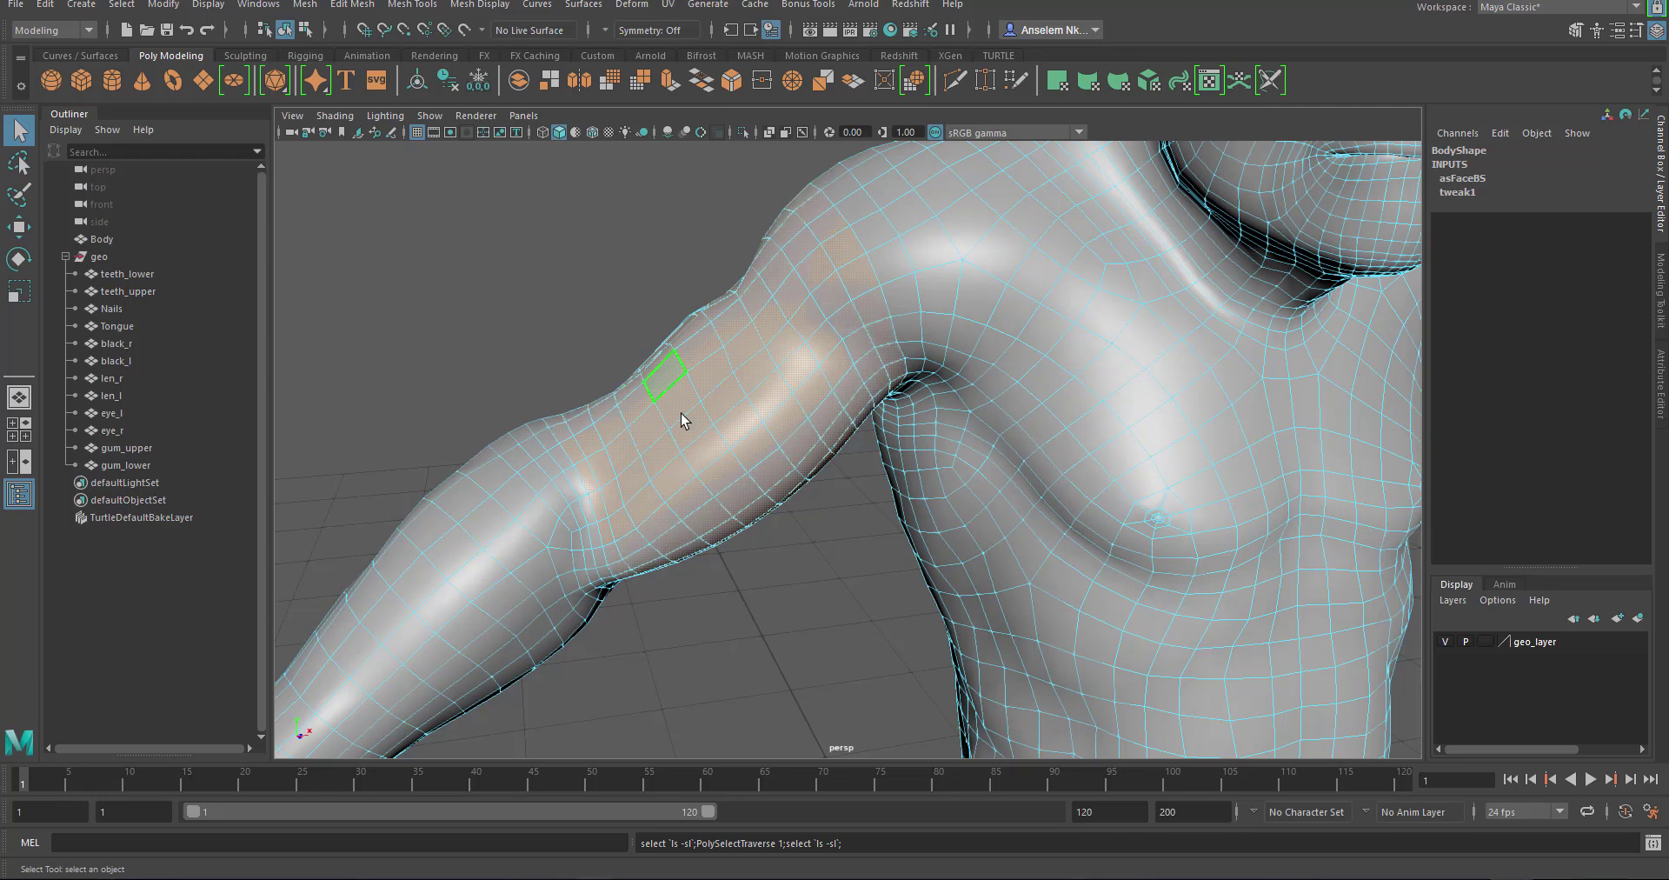
alt+right_drag(1000, 462, 725, 382)
alt+drag(725, 383, 832, 437)
scroll(832, 437, up, 10)
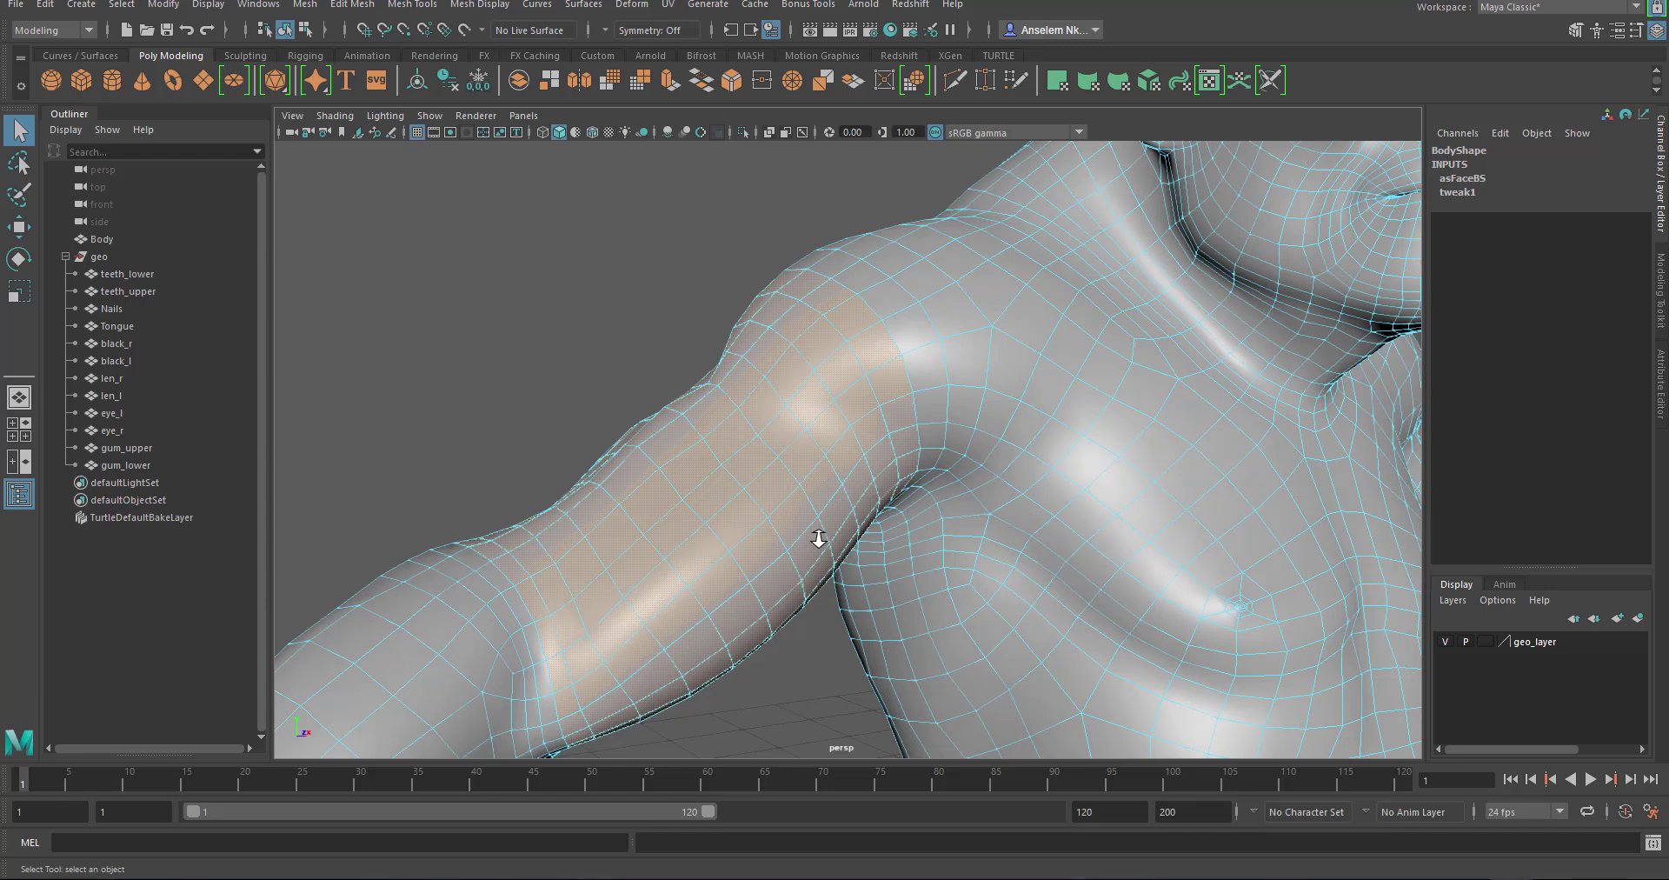
Create a set named kingkongarm01 from the selected arm faces
scroll(839, 535, down, 6)
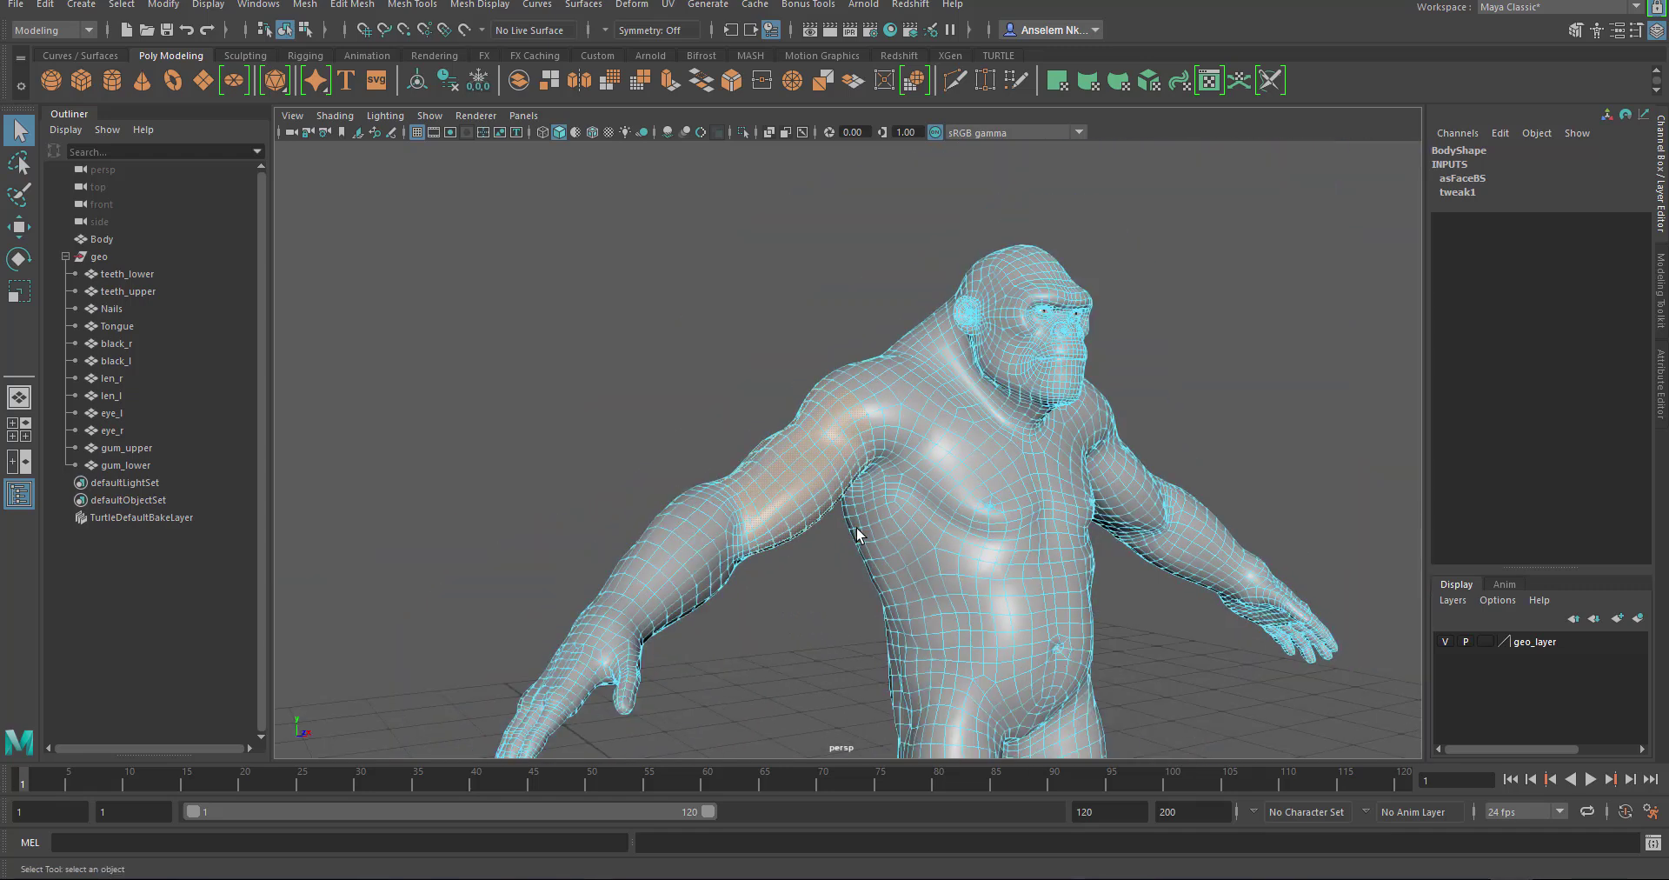
click(79, 7)
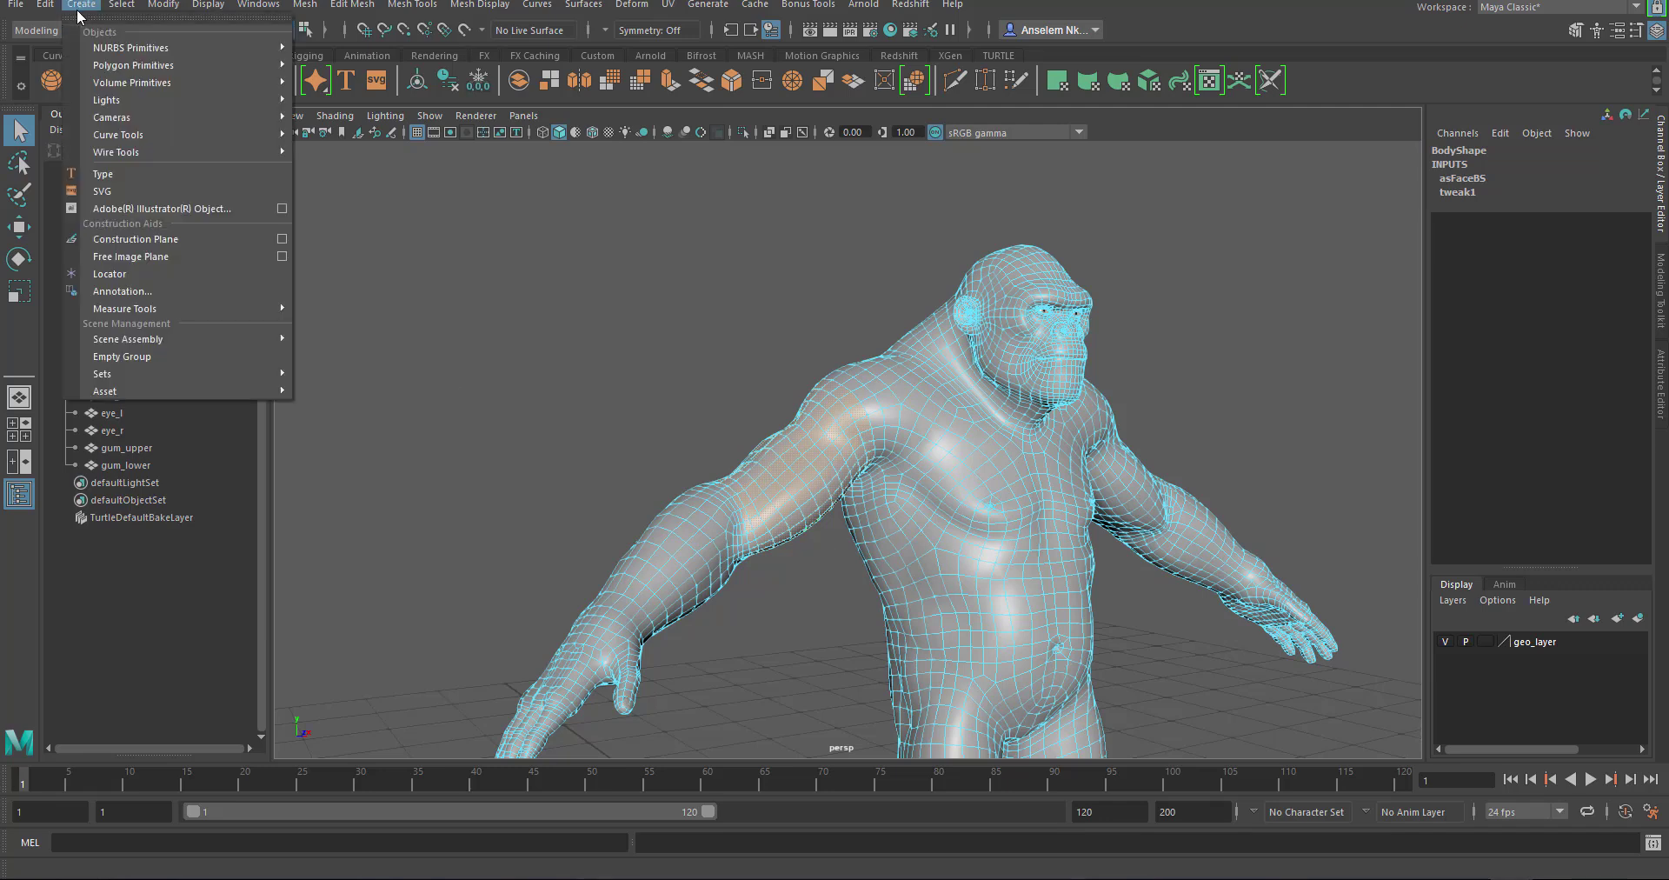
mouse_move(277, 388)
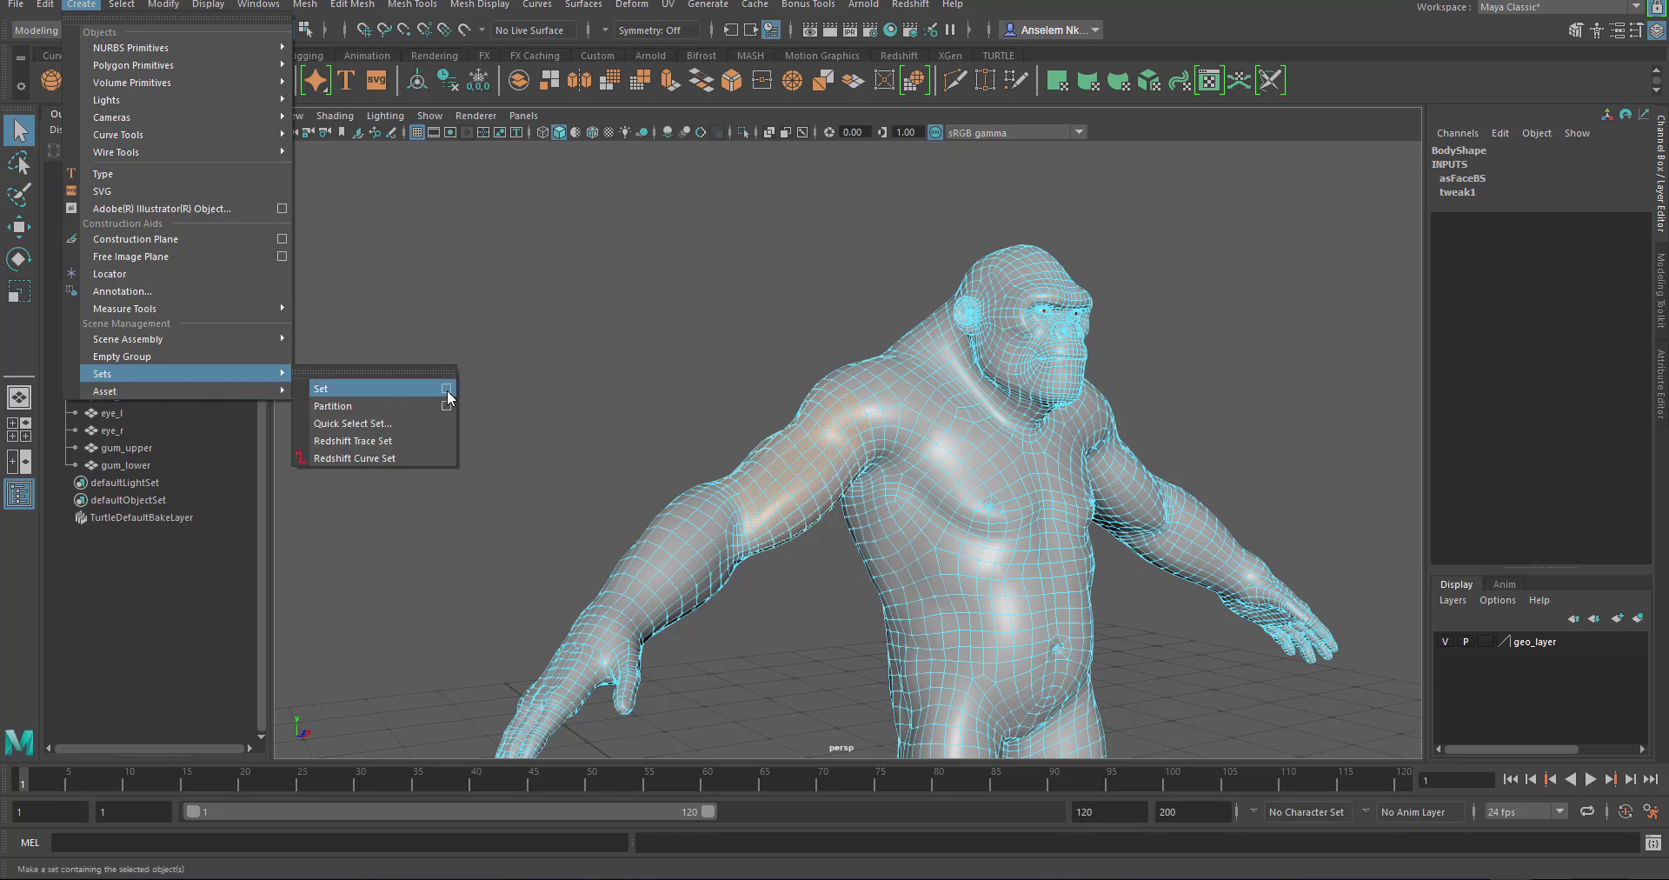
click(447, 390)
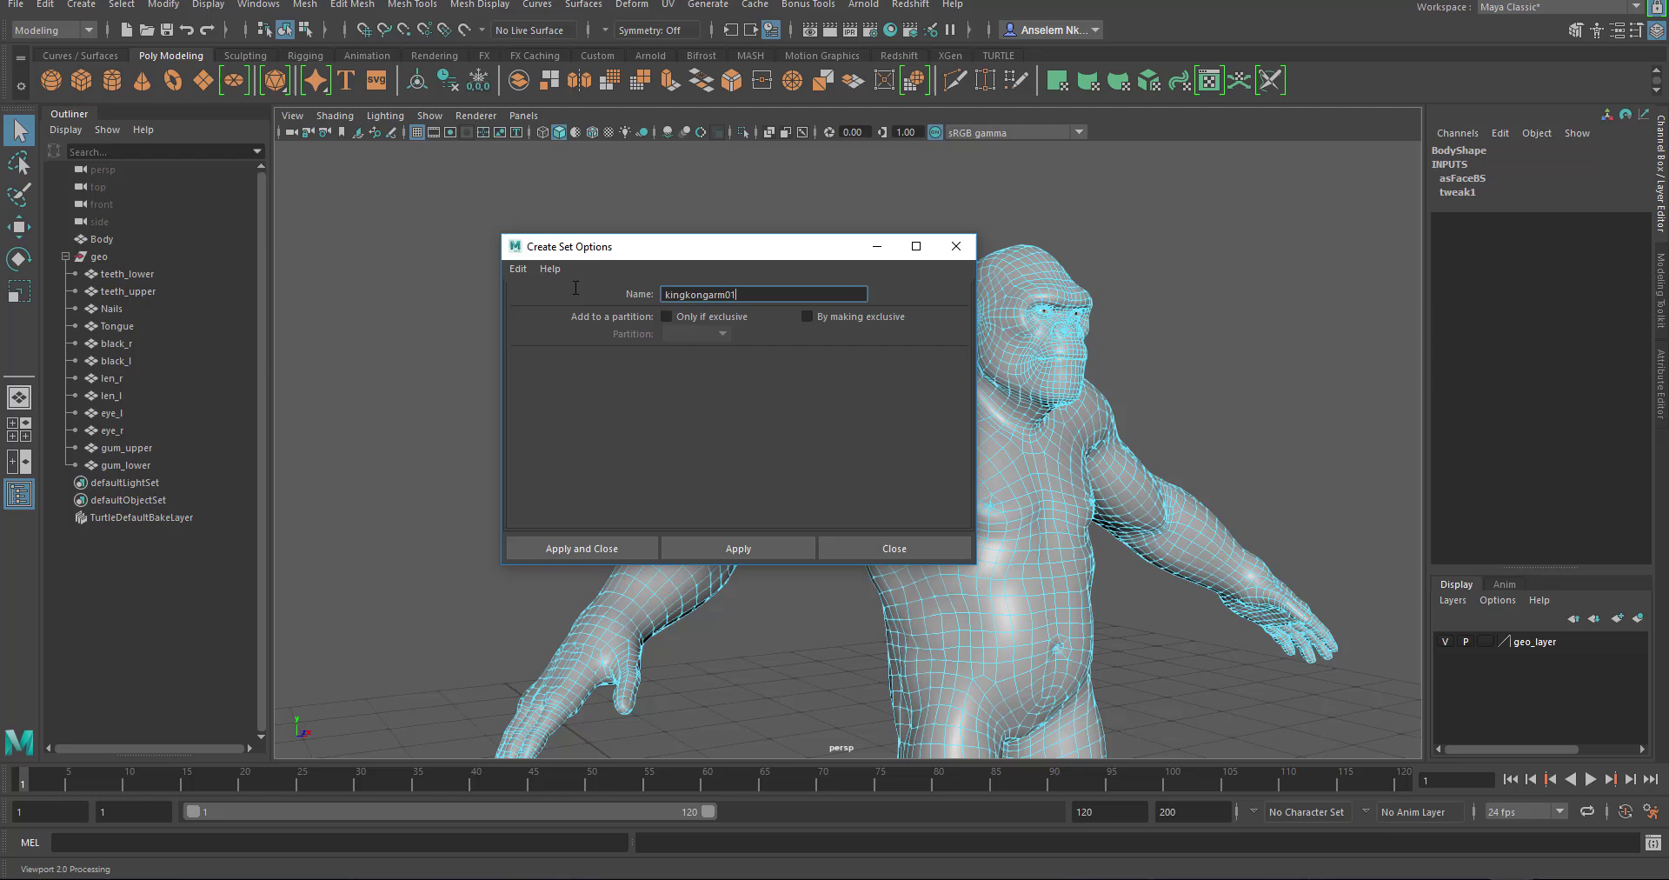
click(586, 548)
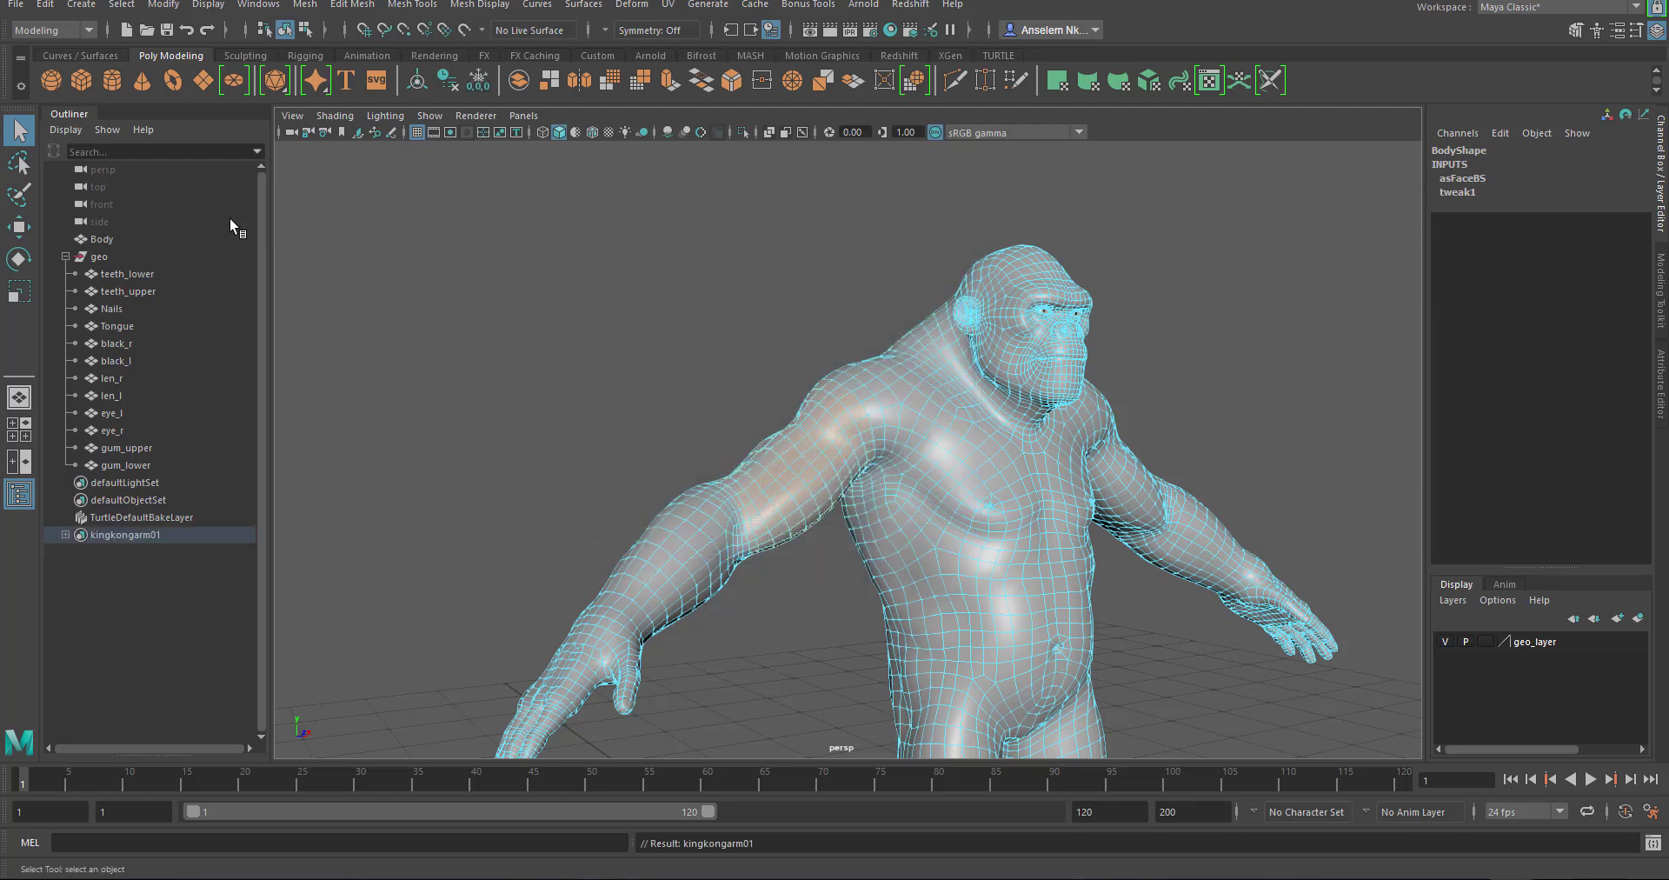
Return the Body mesh to object mode
right_click(742, 325)
right_drag(743, 325, 836, 292)
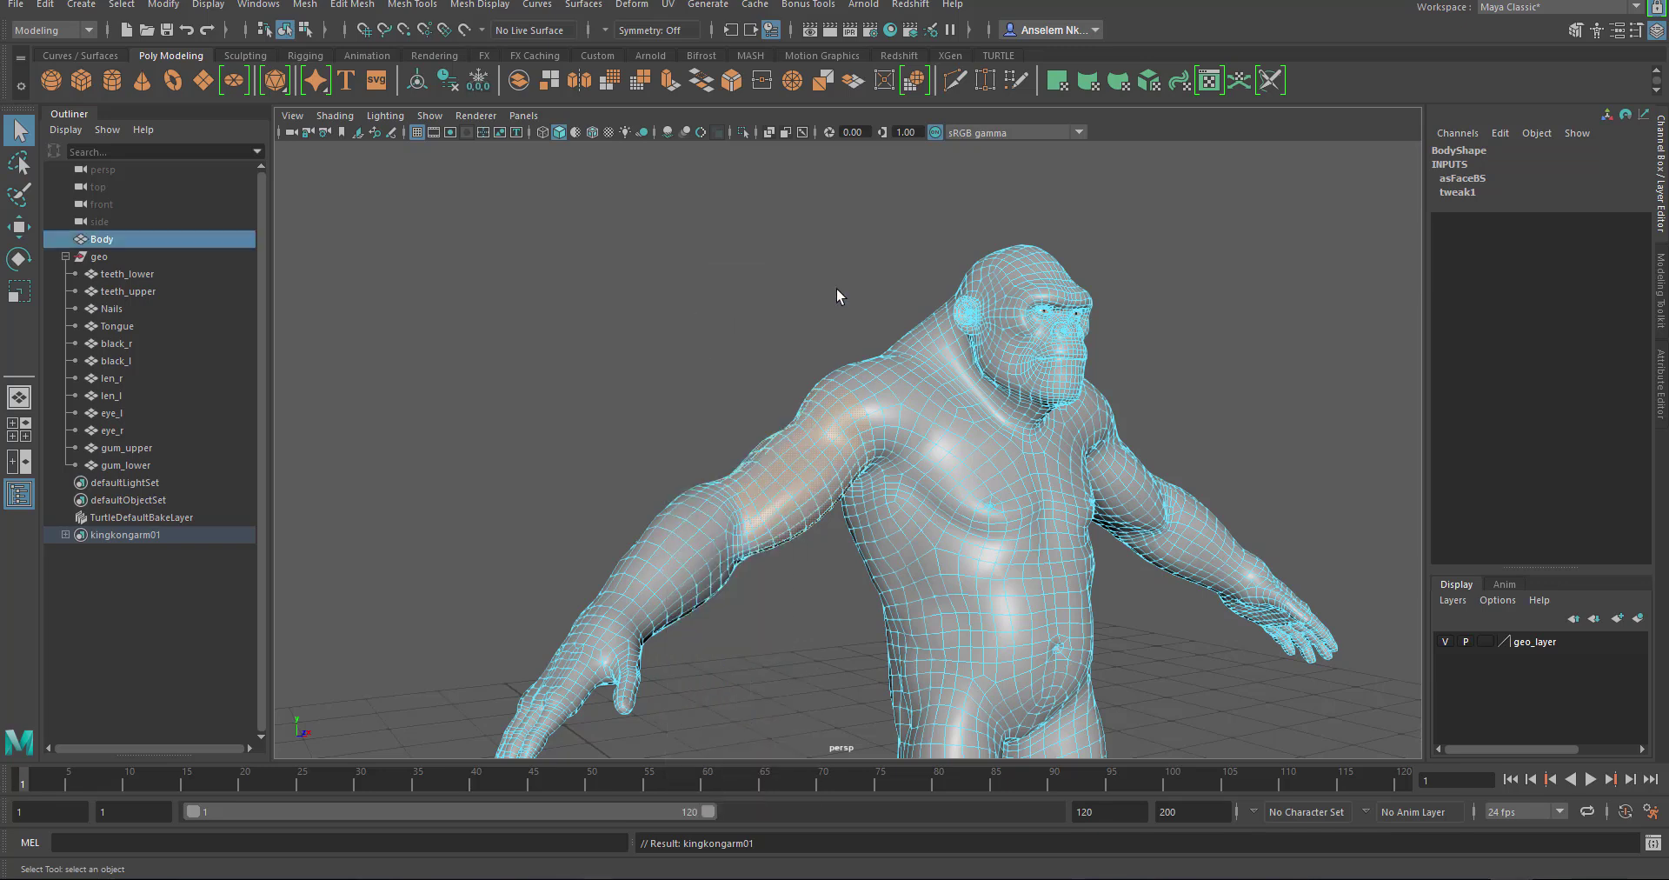
Select the members of the kingkongarm01 set to check which arm faces it stores
click(790, 311)
click(829, 407)
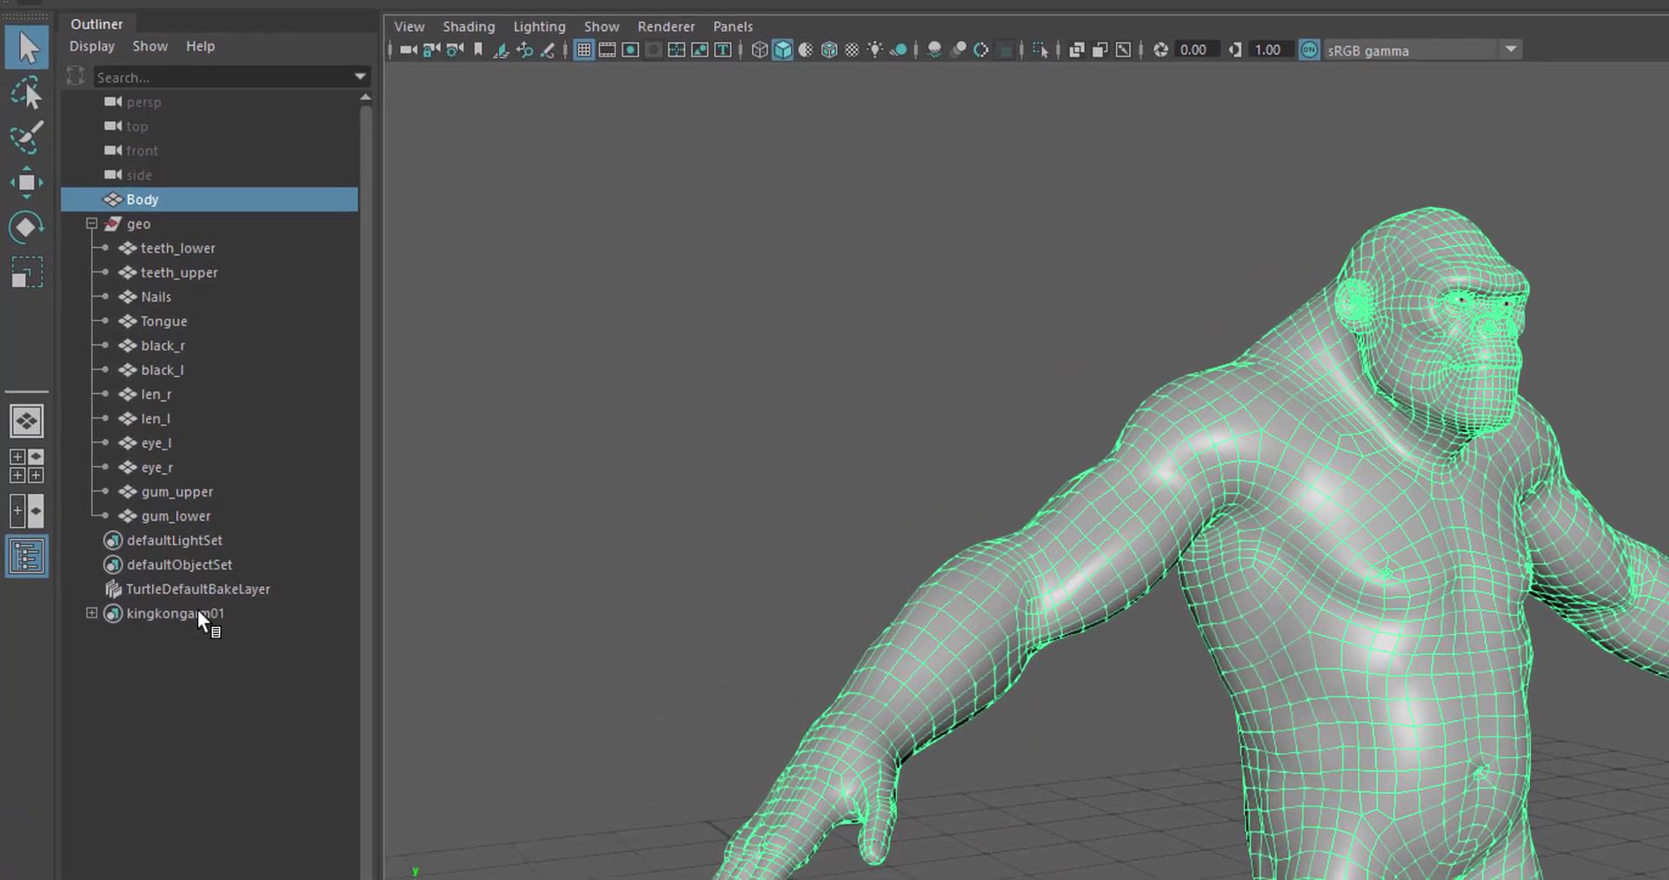
click(132, 534)
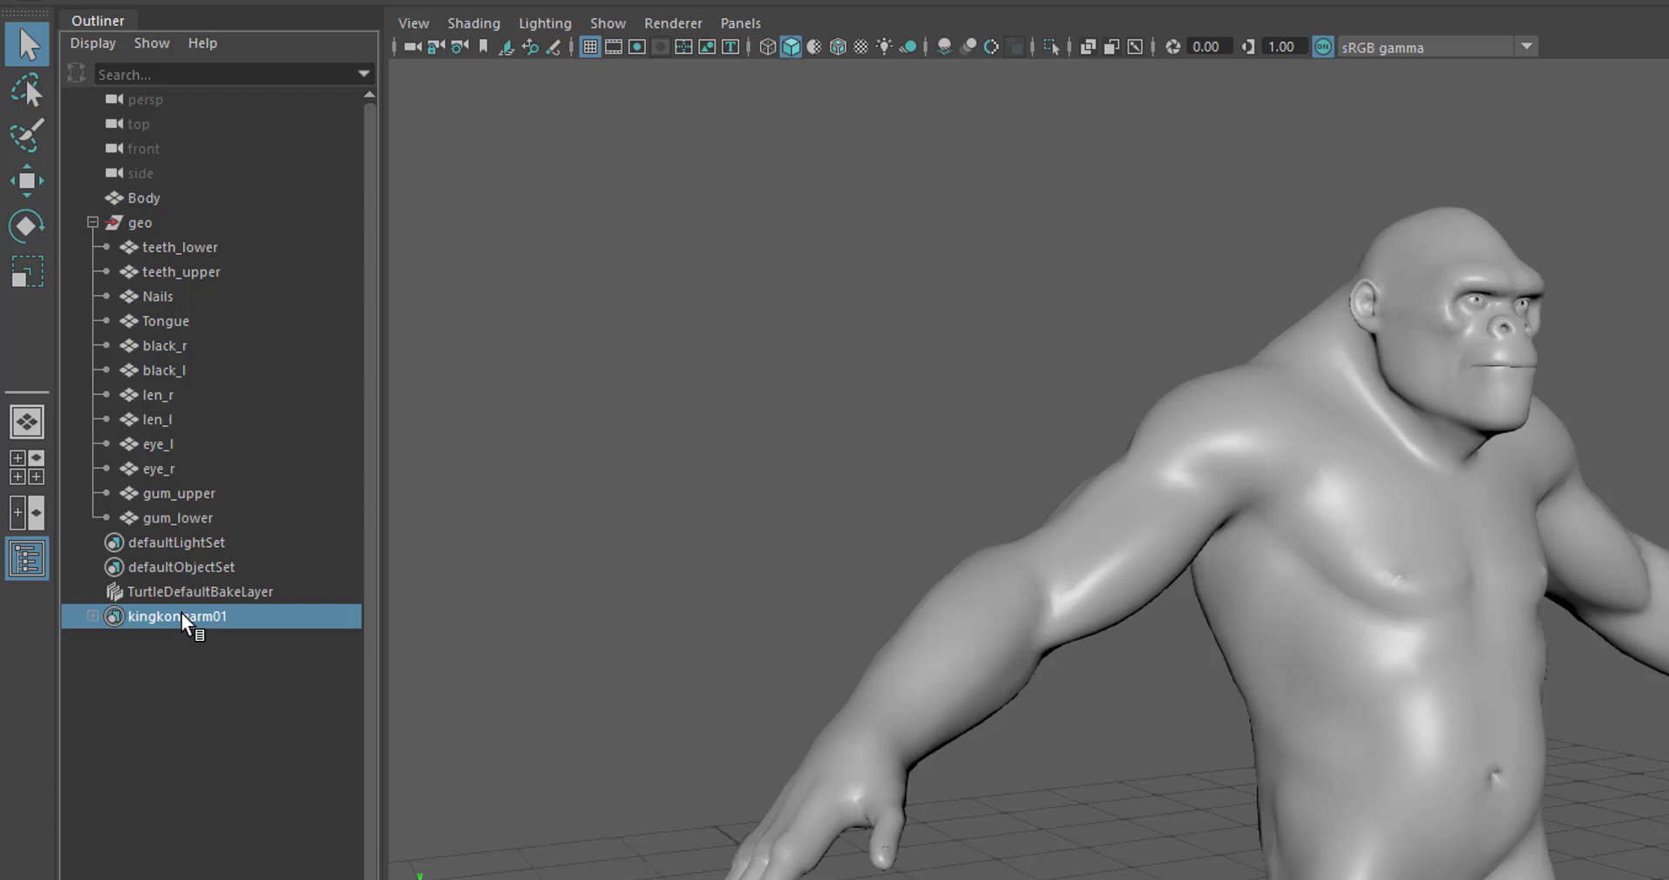
right_click(181, 612)
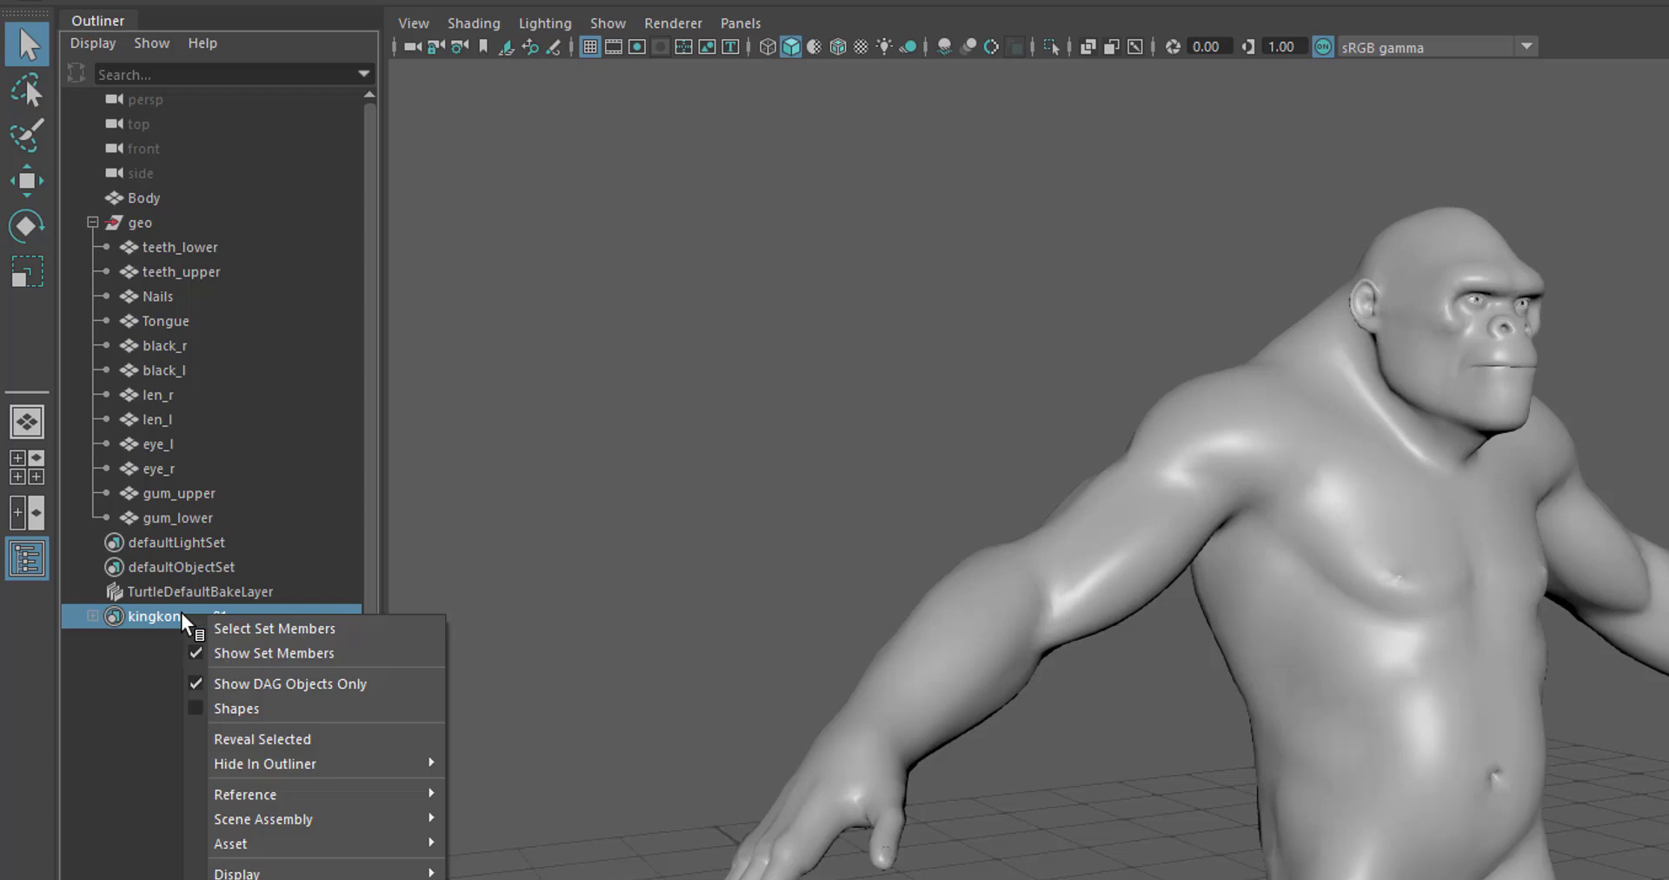
click(289, 628)
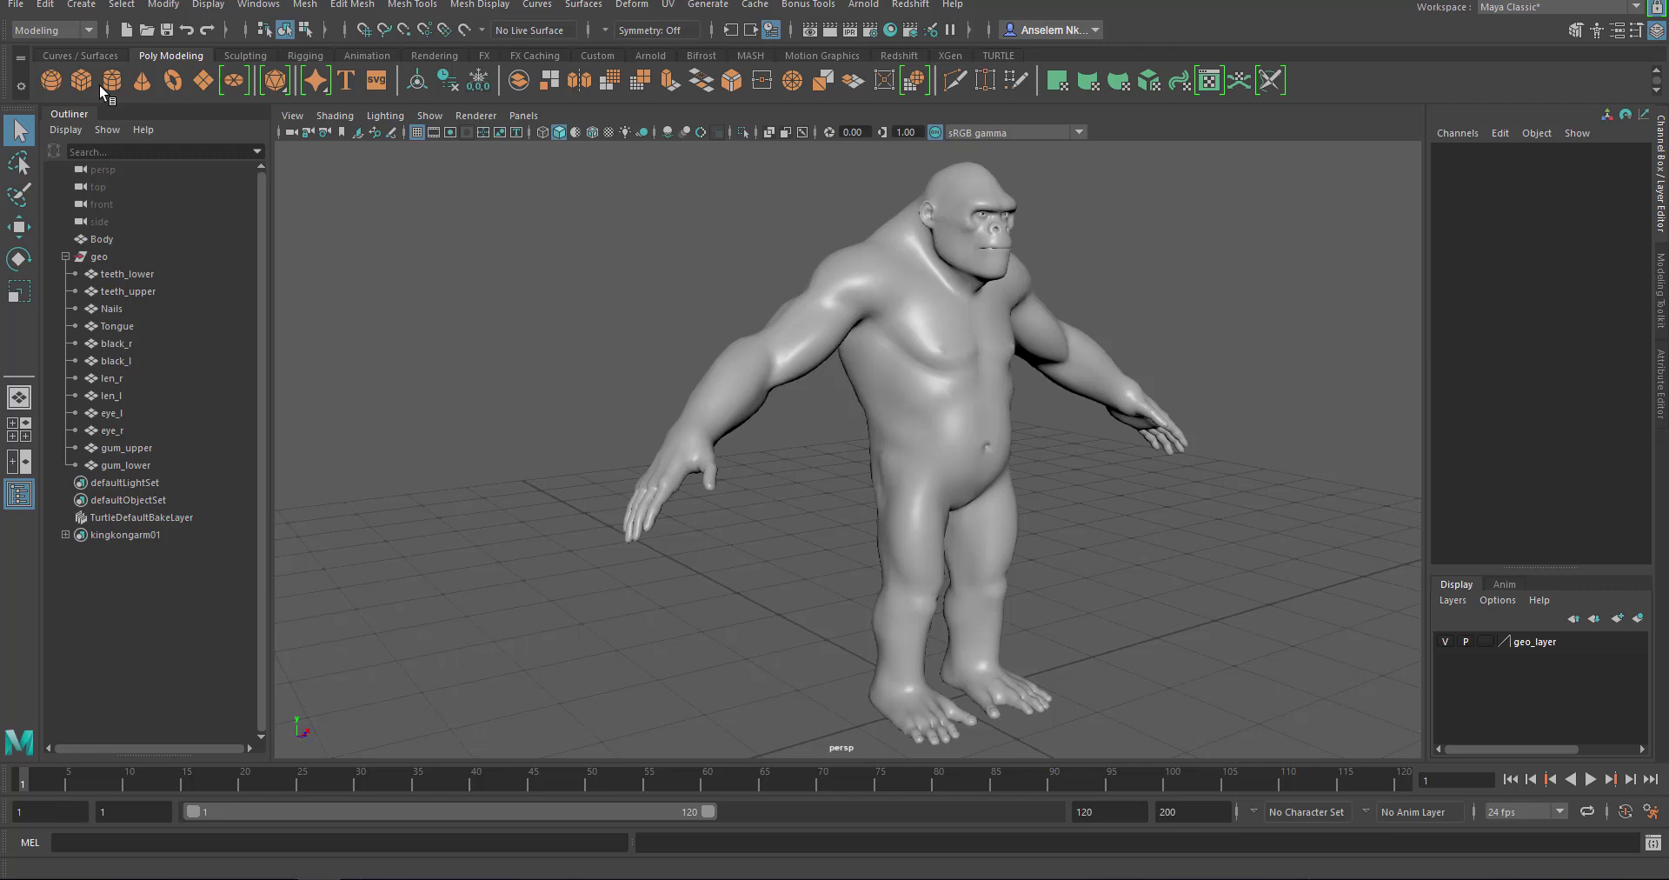
Create a polygon sphere at the origin by the gorilla's feet
alt+middle_drag(905, 582, 680, 640)
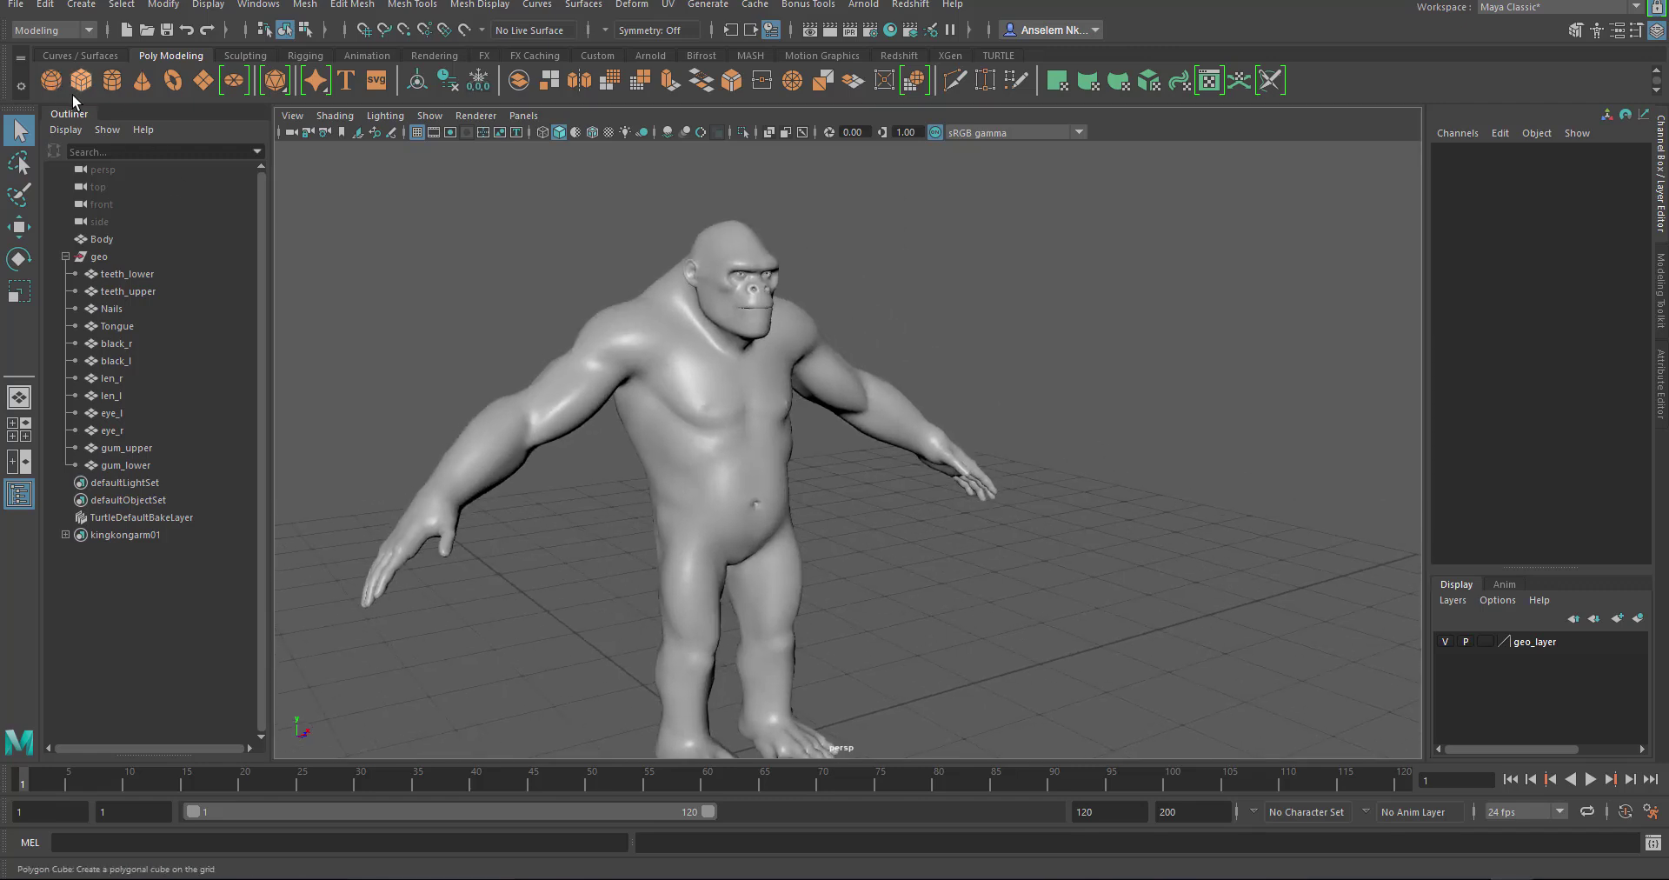
click(50, 79)
alt+right_drag(987, 696, 911, 448)
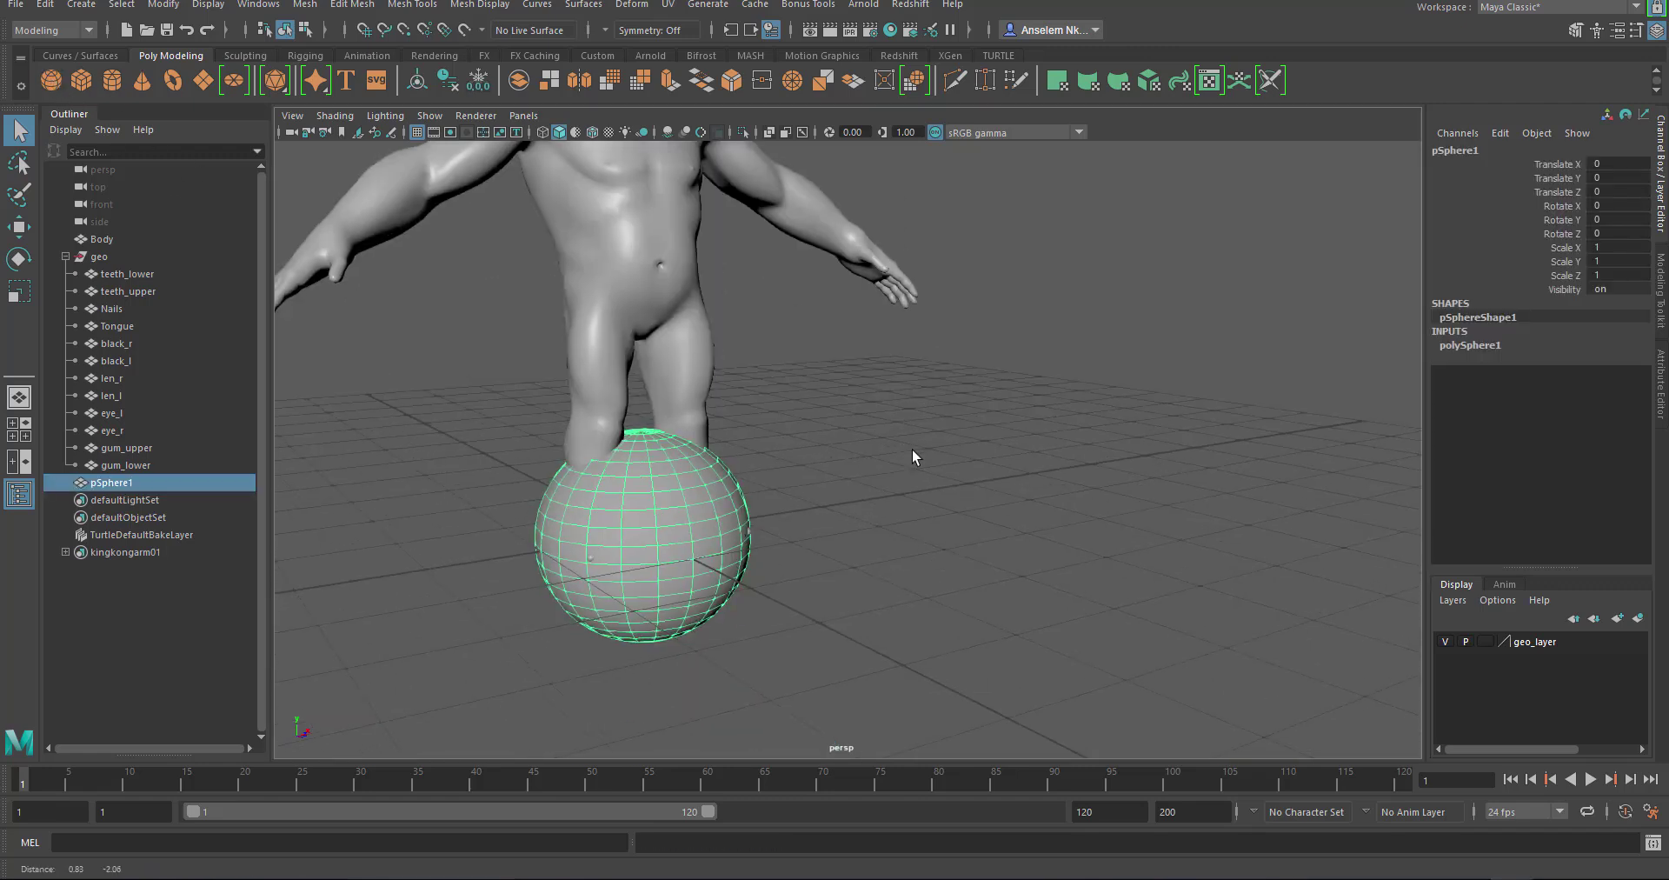
click(1012, 381)
shift+right_click(1031, 297)
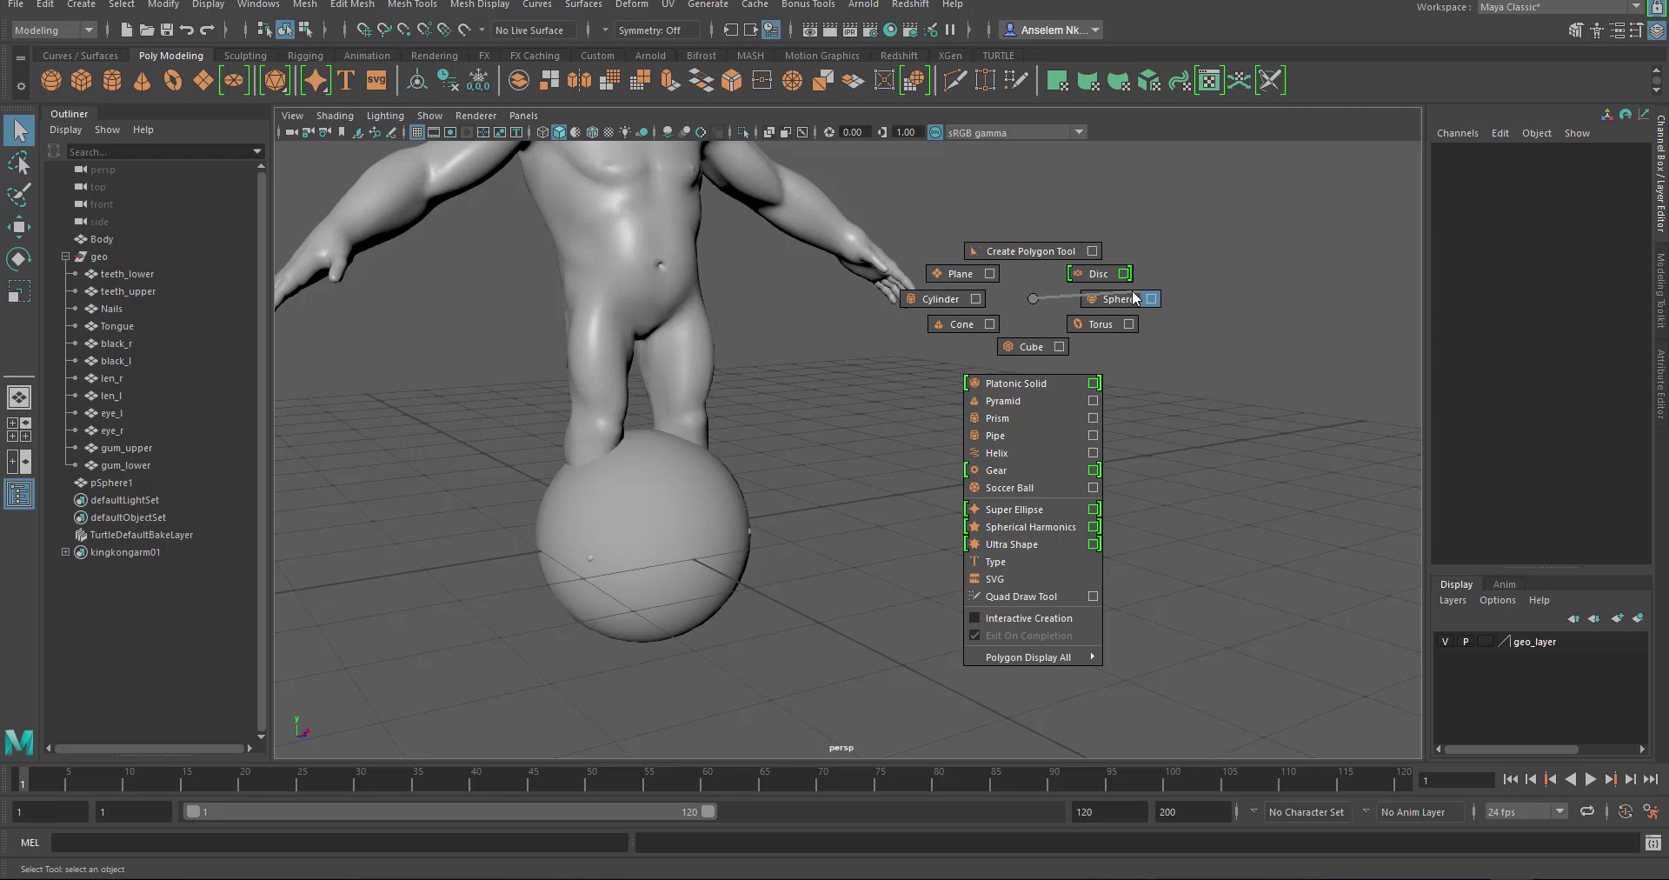
shift+right_drag(1049, 306, 1029, 299)
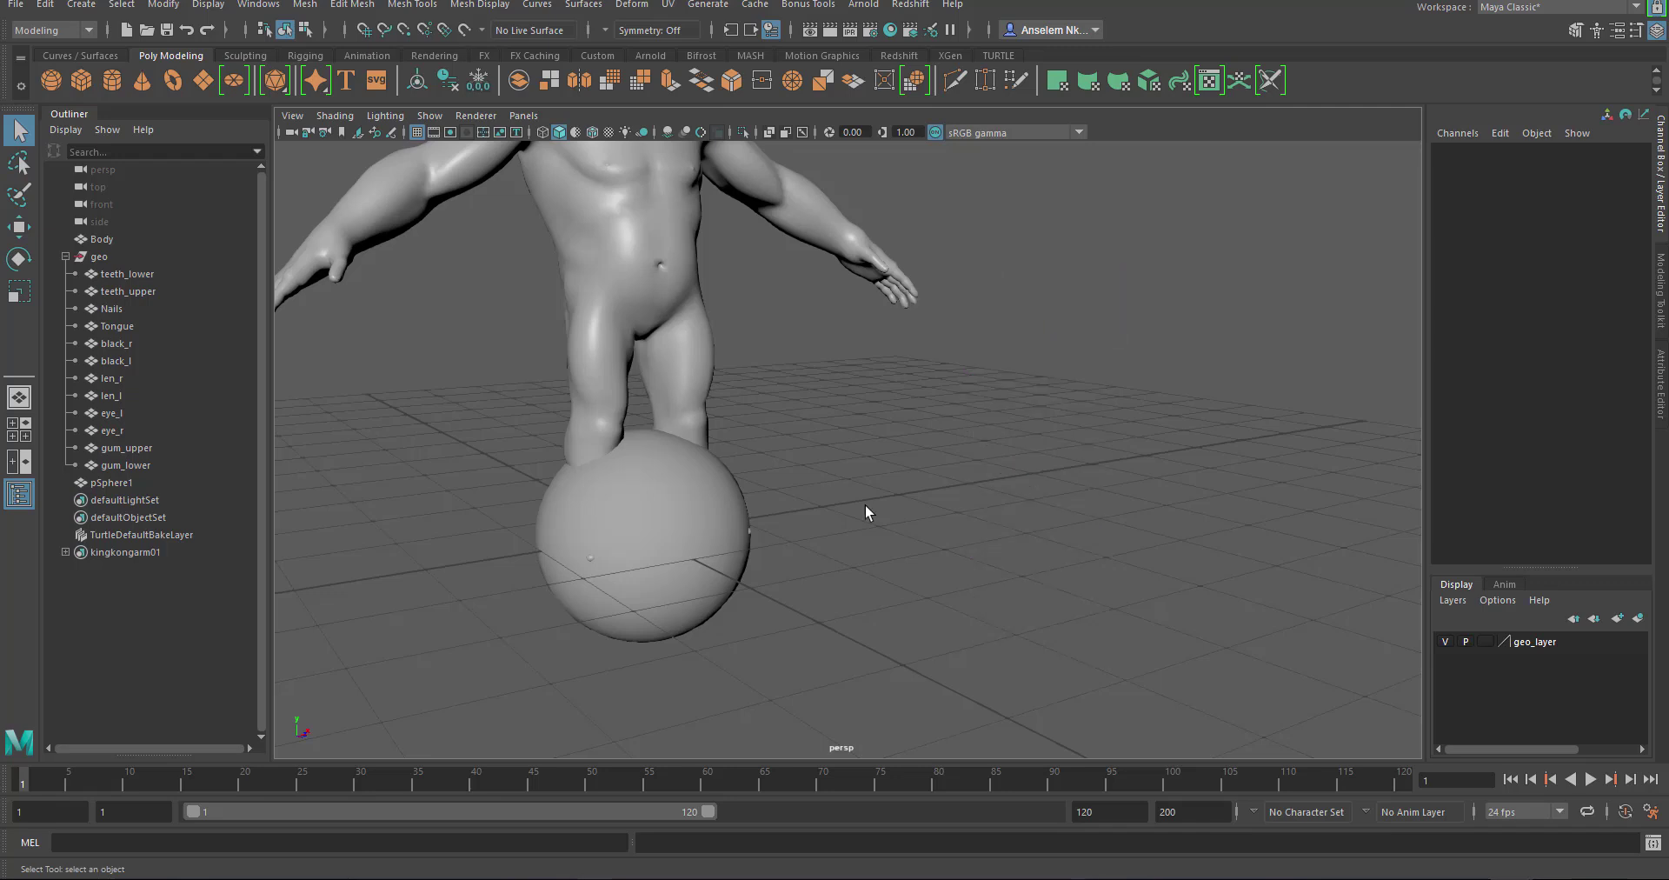
Scale the sphere uniformly down to 0.125 on all axes
click(638, 570)
key(r)
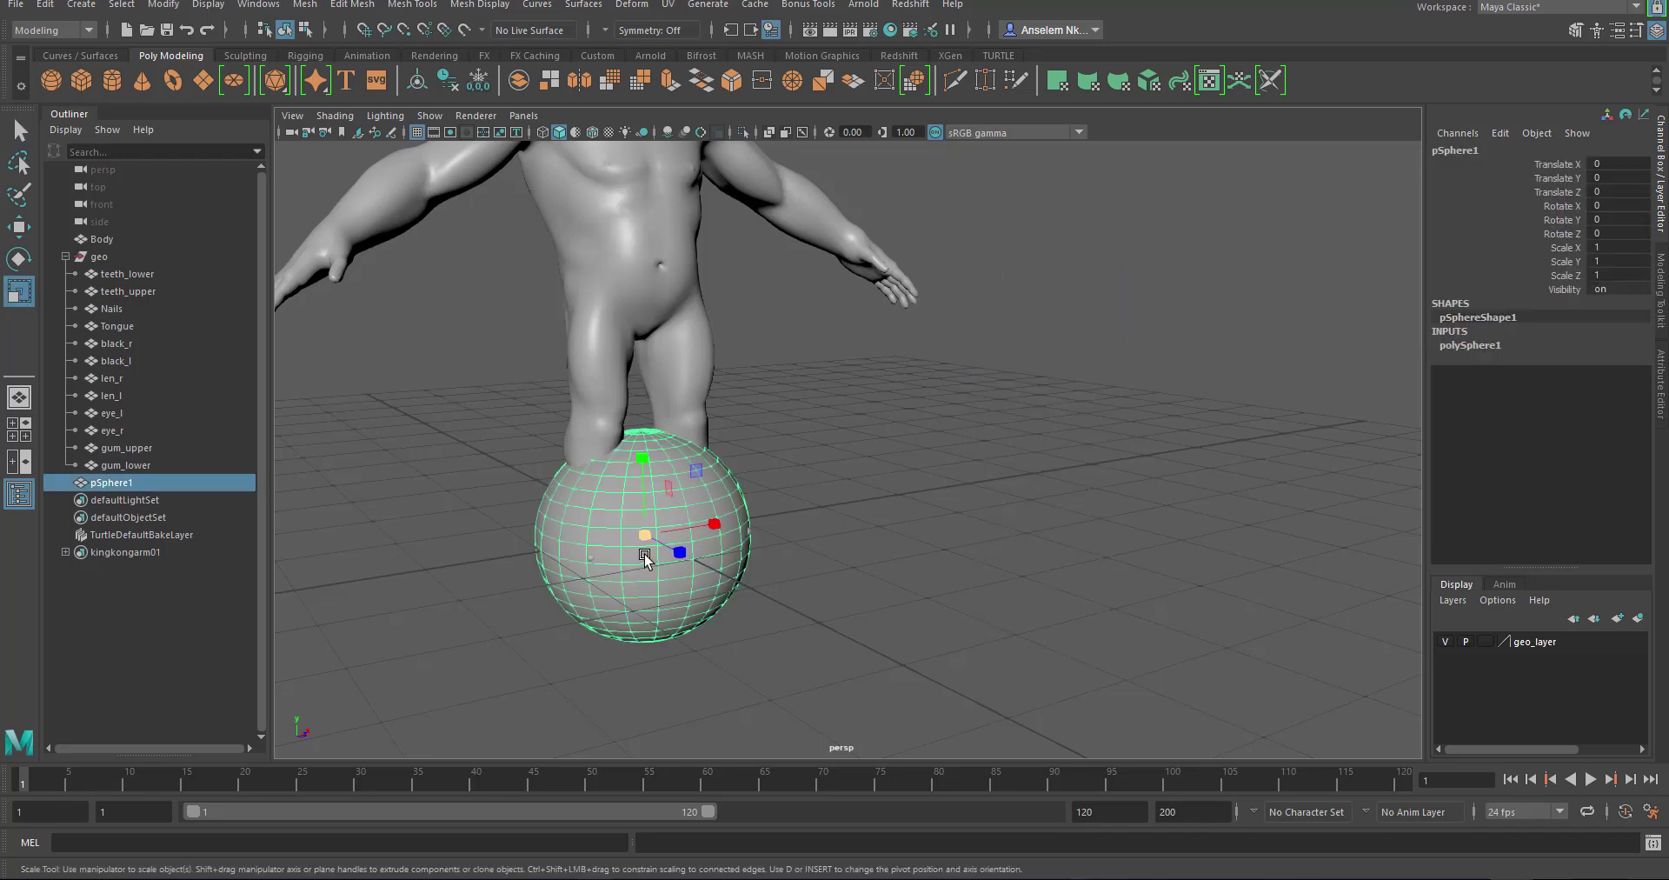
middle_drag(1091, 467, 930, 501)
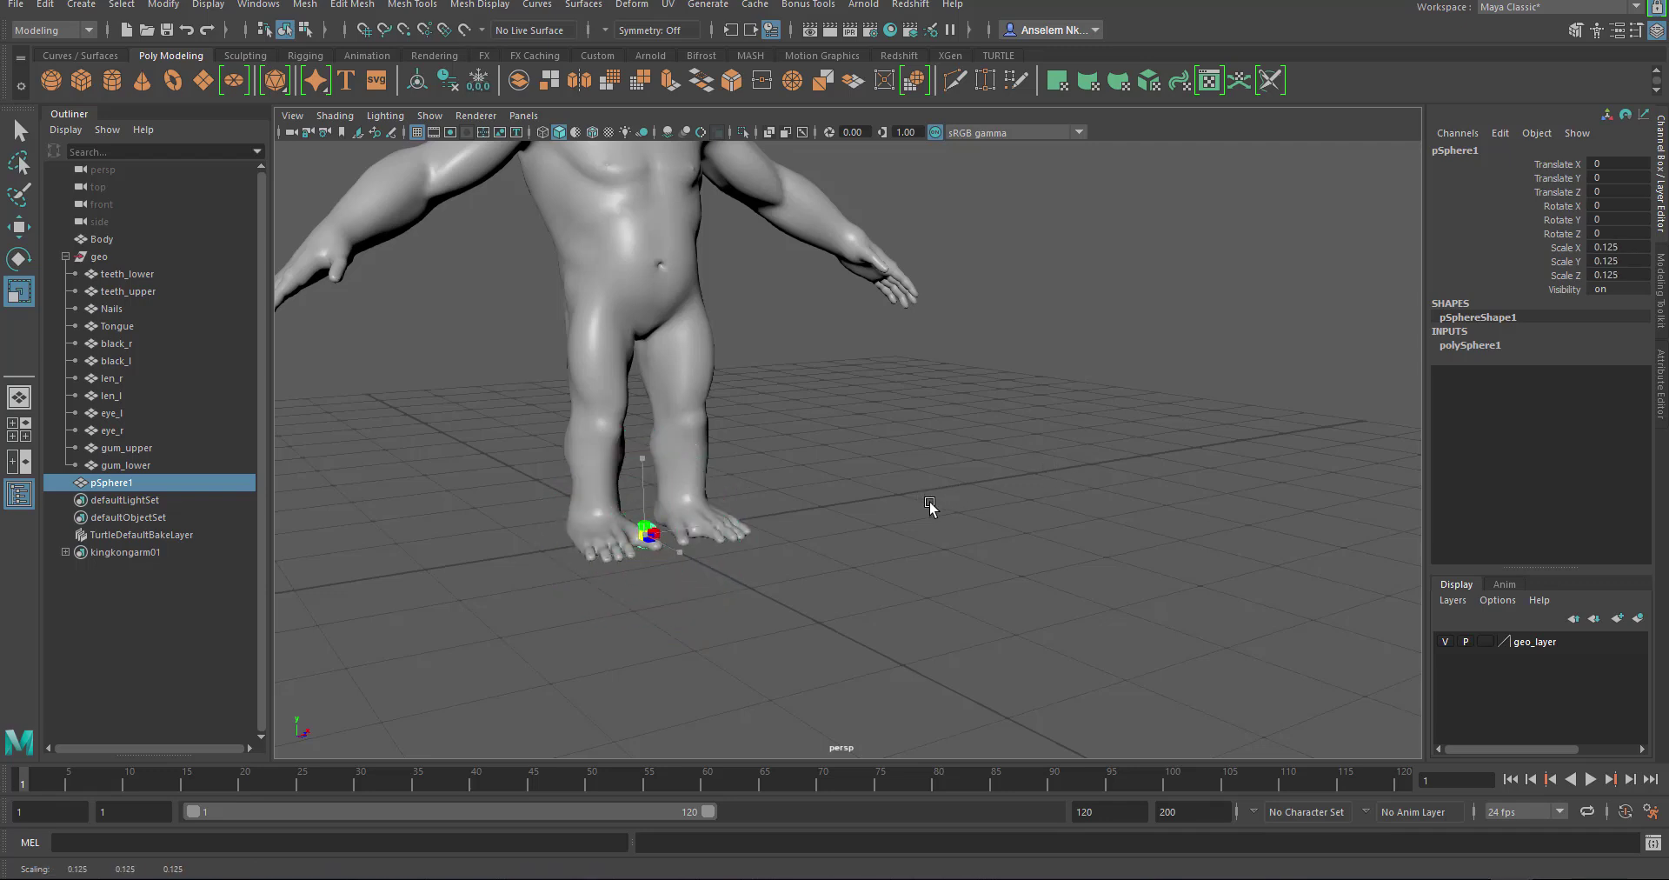
Move the small sphere forward along Z to about 1.25, in front of the gorilla's feet
alt+drag(1017, 572, 963, 572)
key(w)
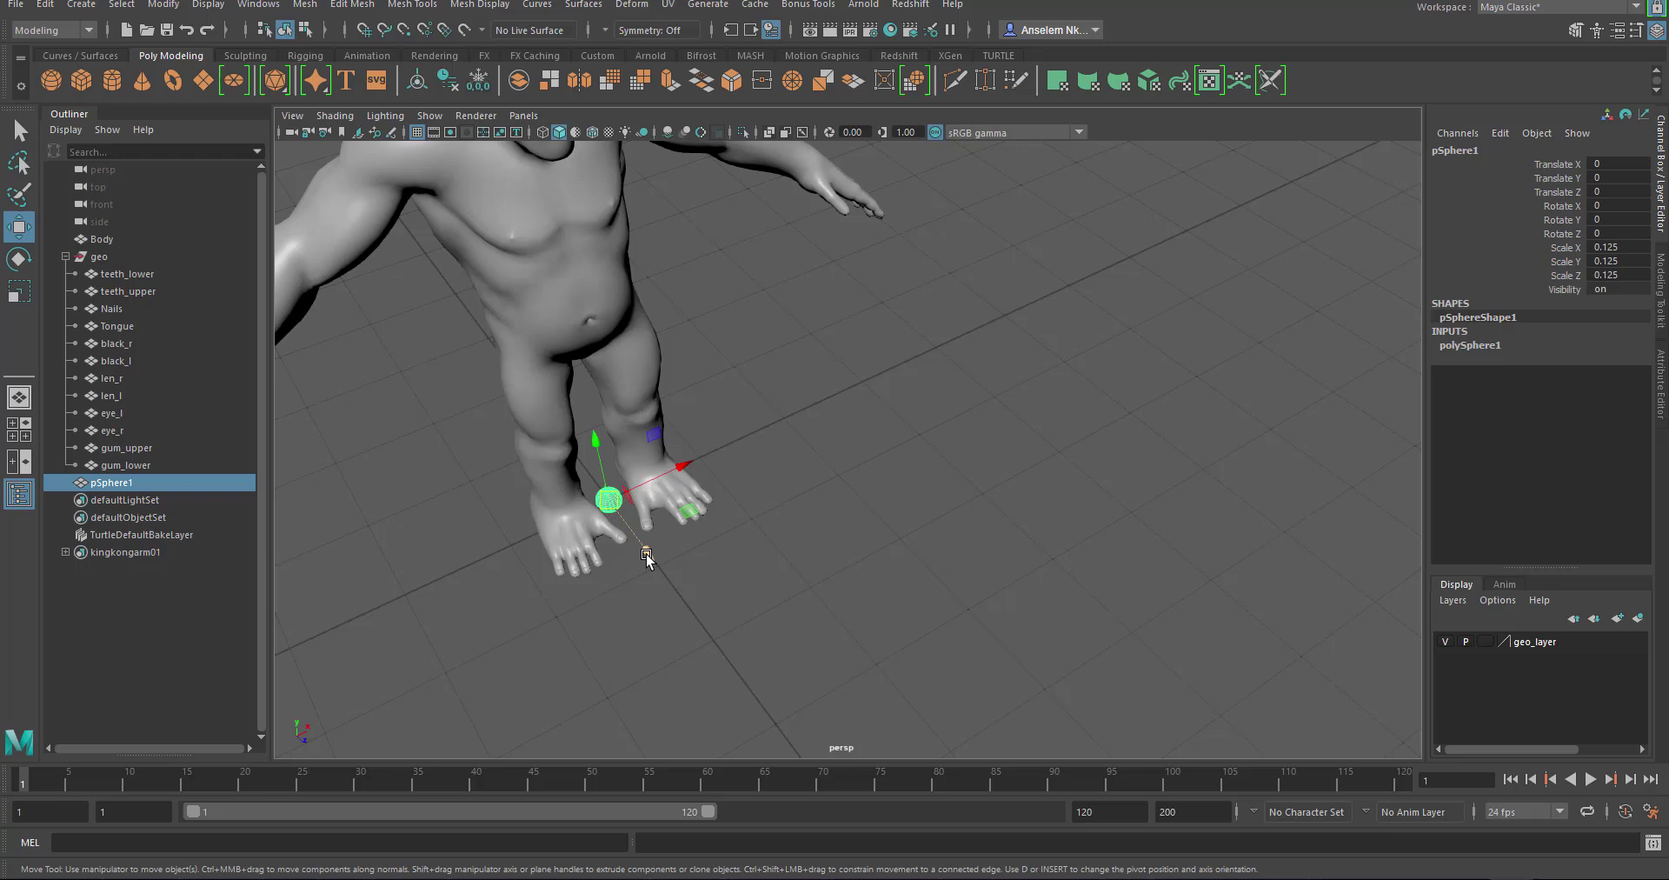
drag(645, 551, 706, 633)
alt+drag(821, 573, 756, 565)
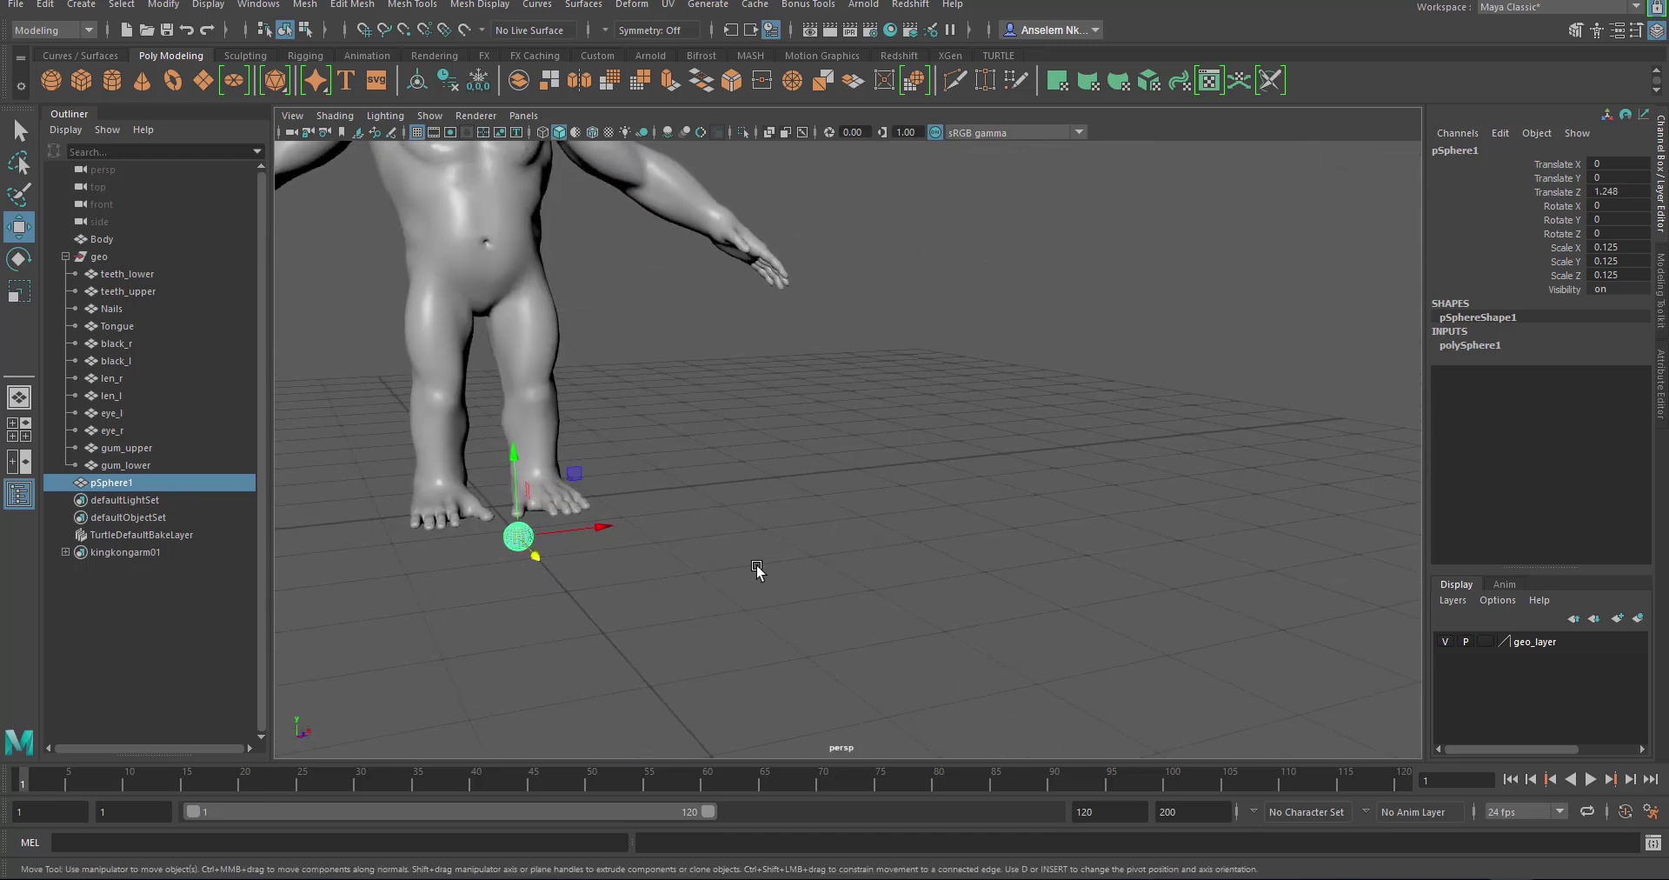
Bring up the MASH tools and look through the available MASH commands
click(751, 56)
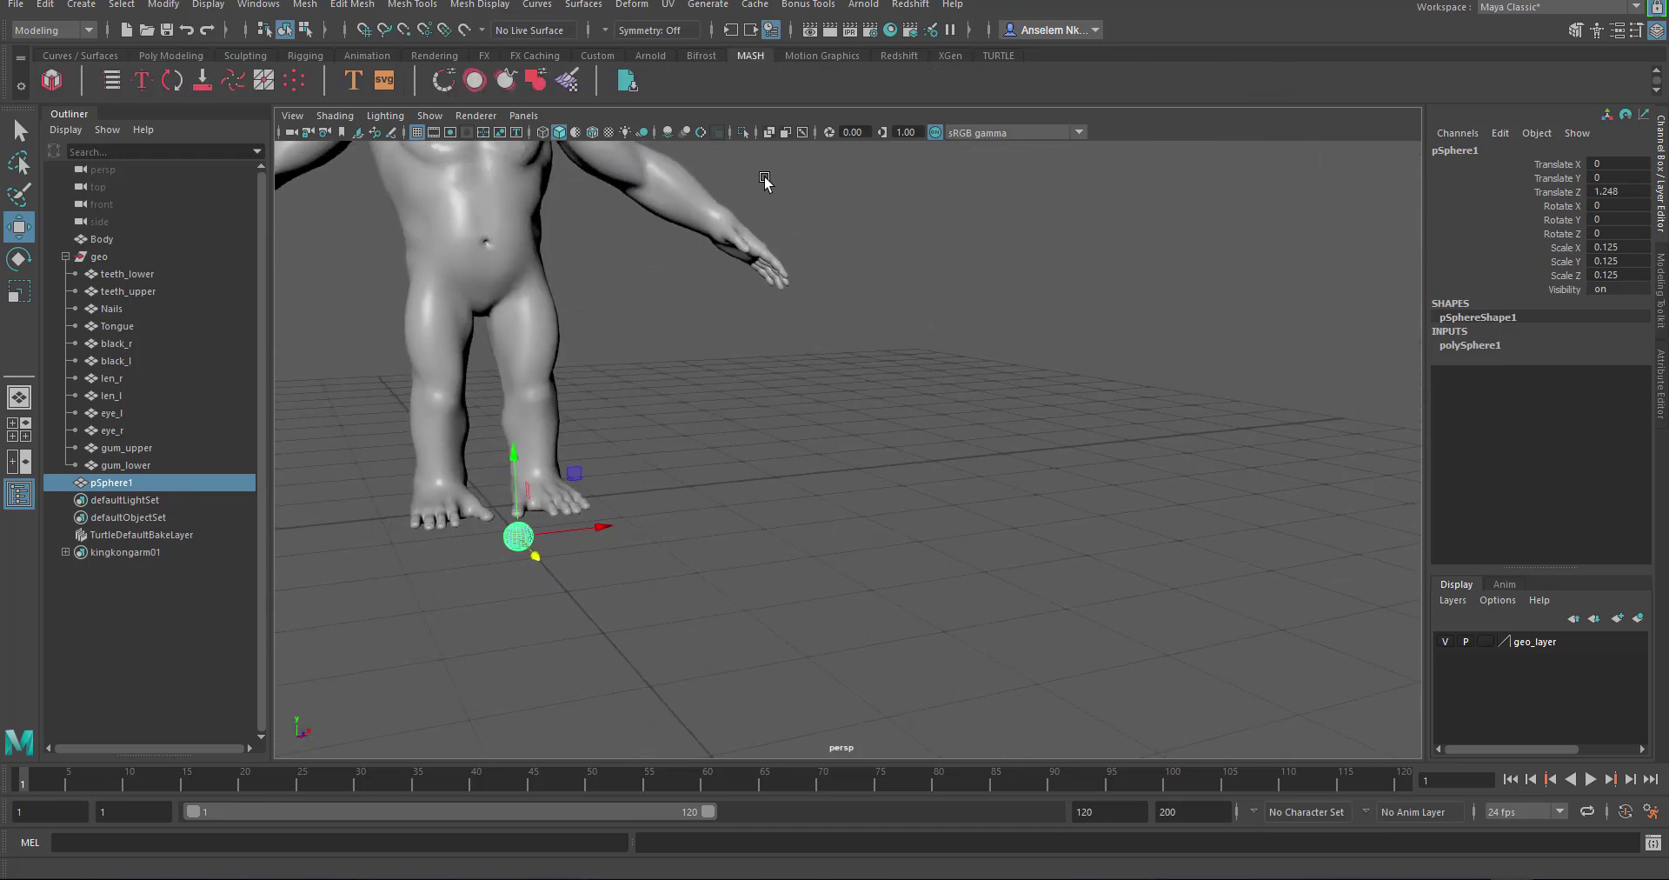
click(874, 358)
key(space)
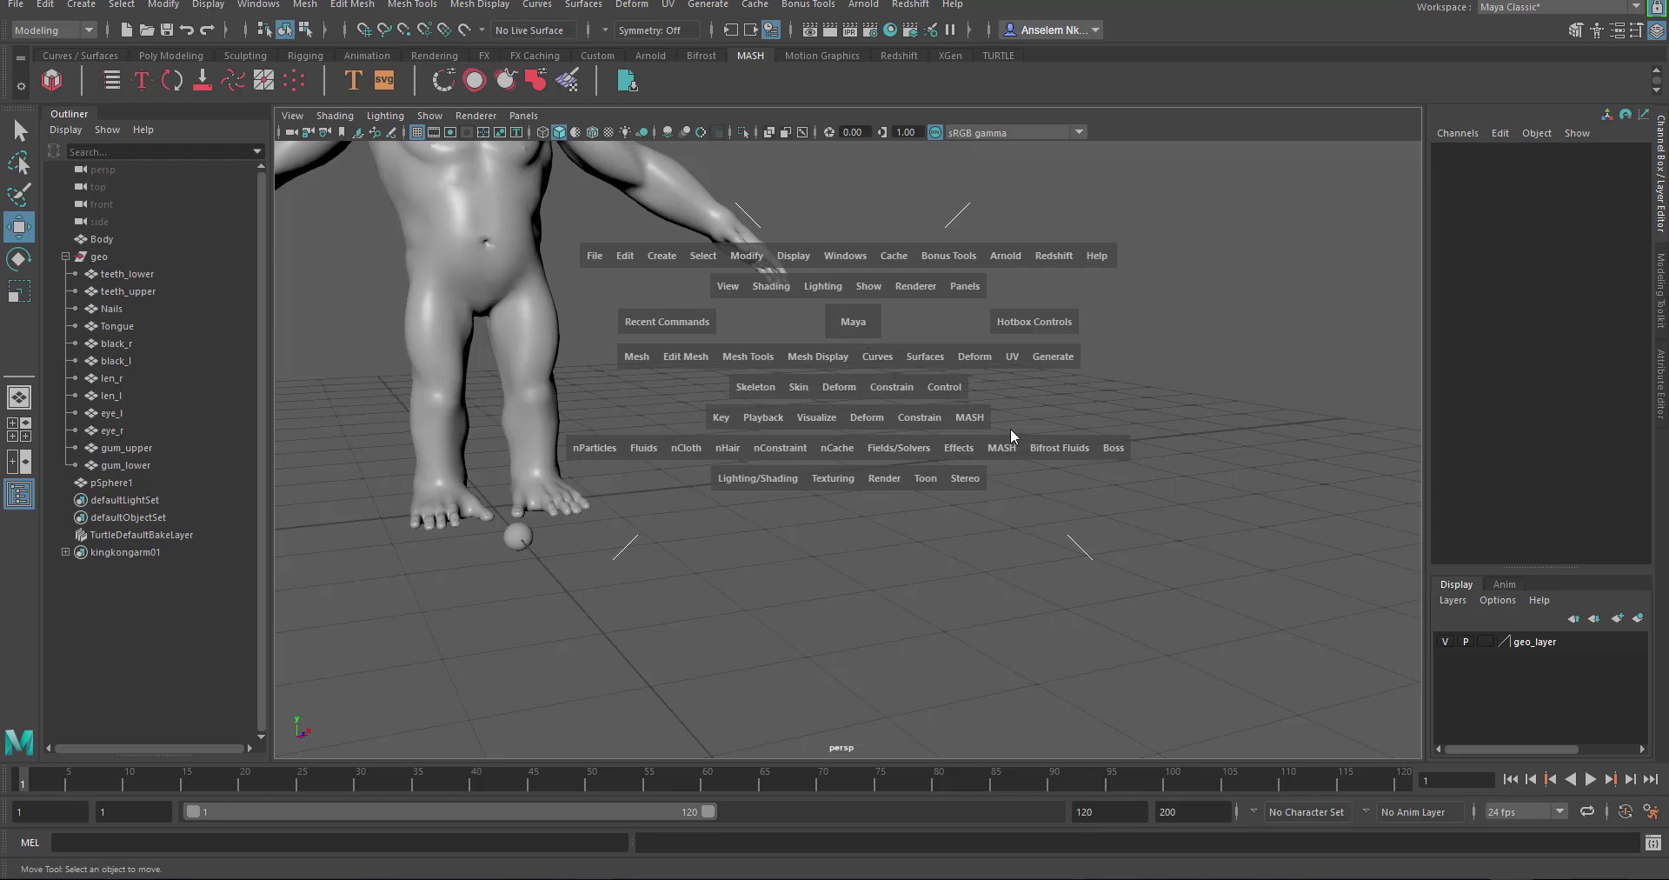
click(962, 420)
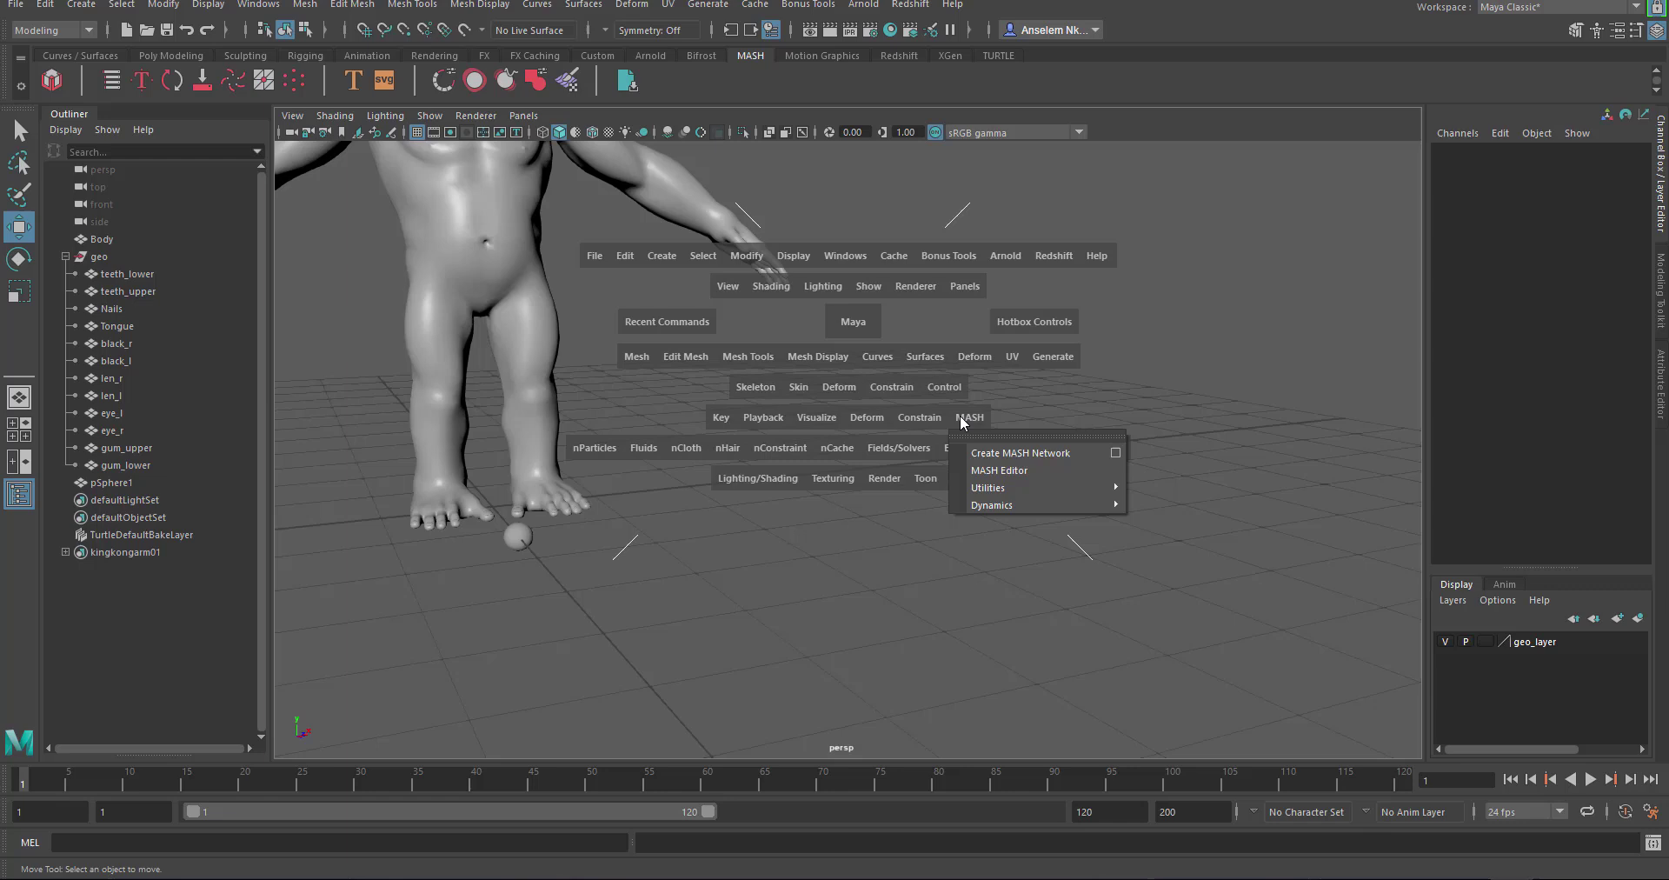
click(1067, 404)
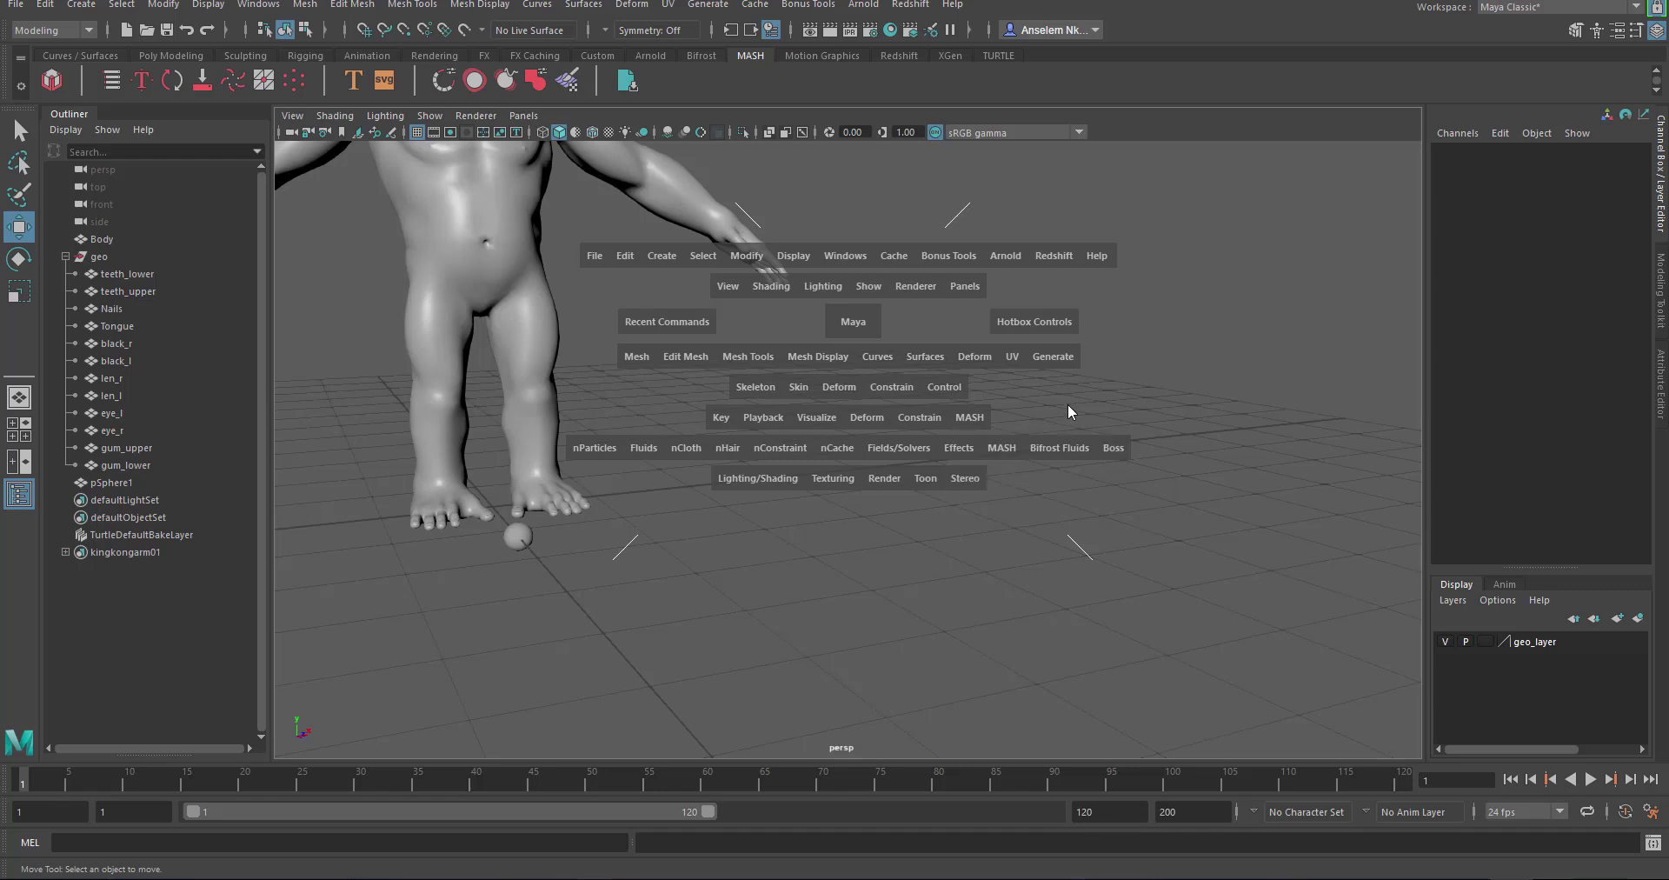
Create a MASH network from the small sphere
click(517, 534)
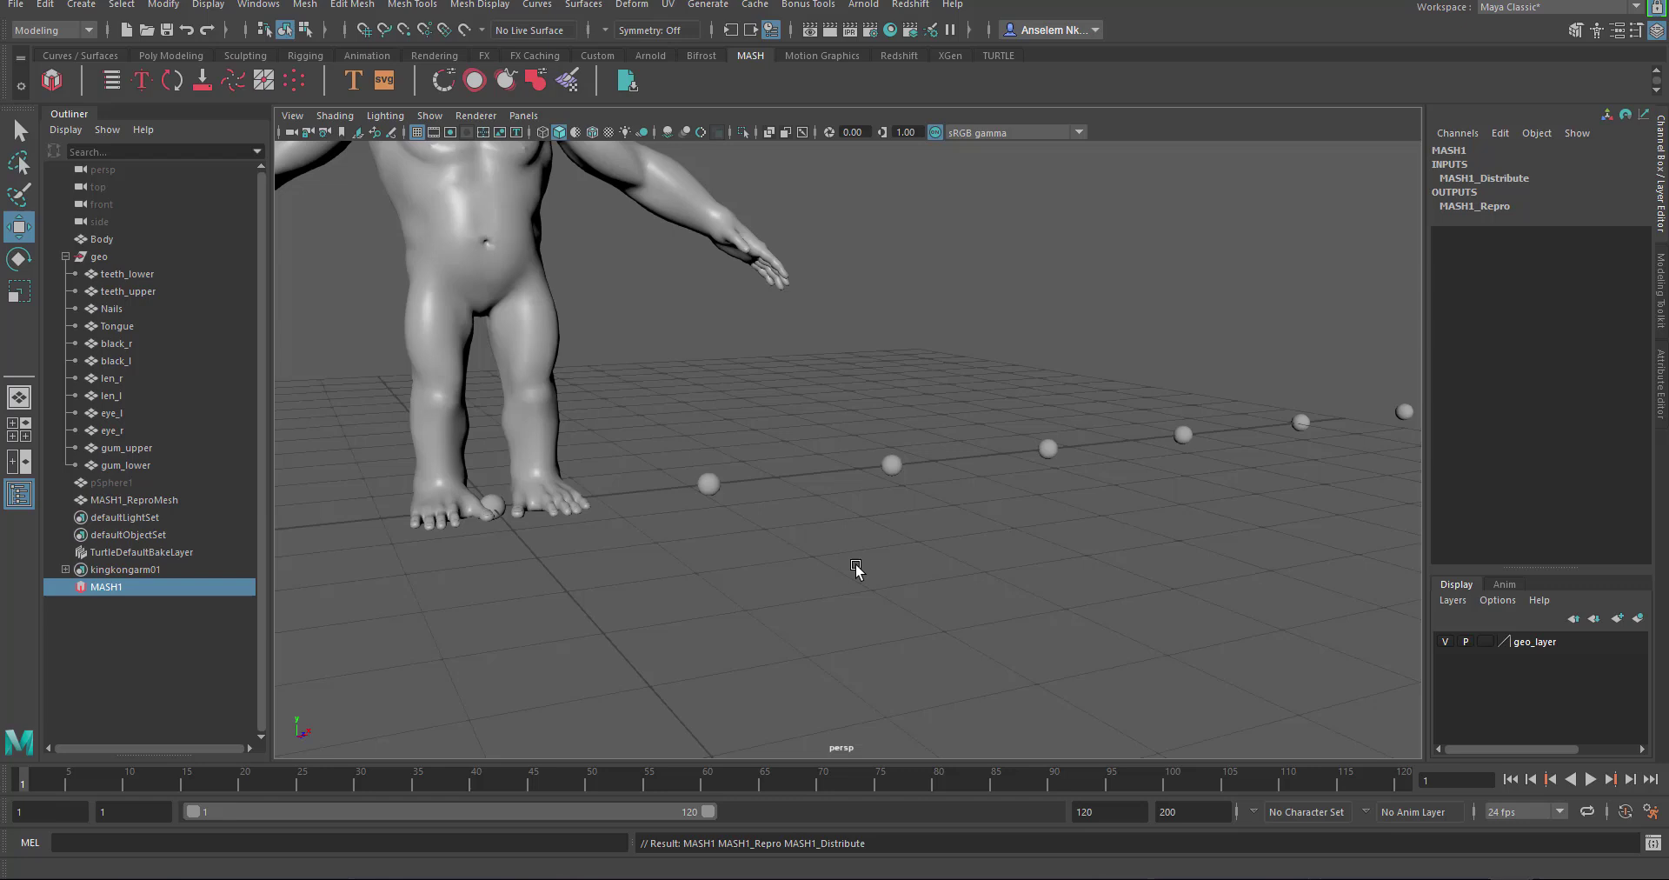
alt+middle_drag(741, 588, 443, 619)
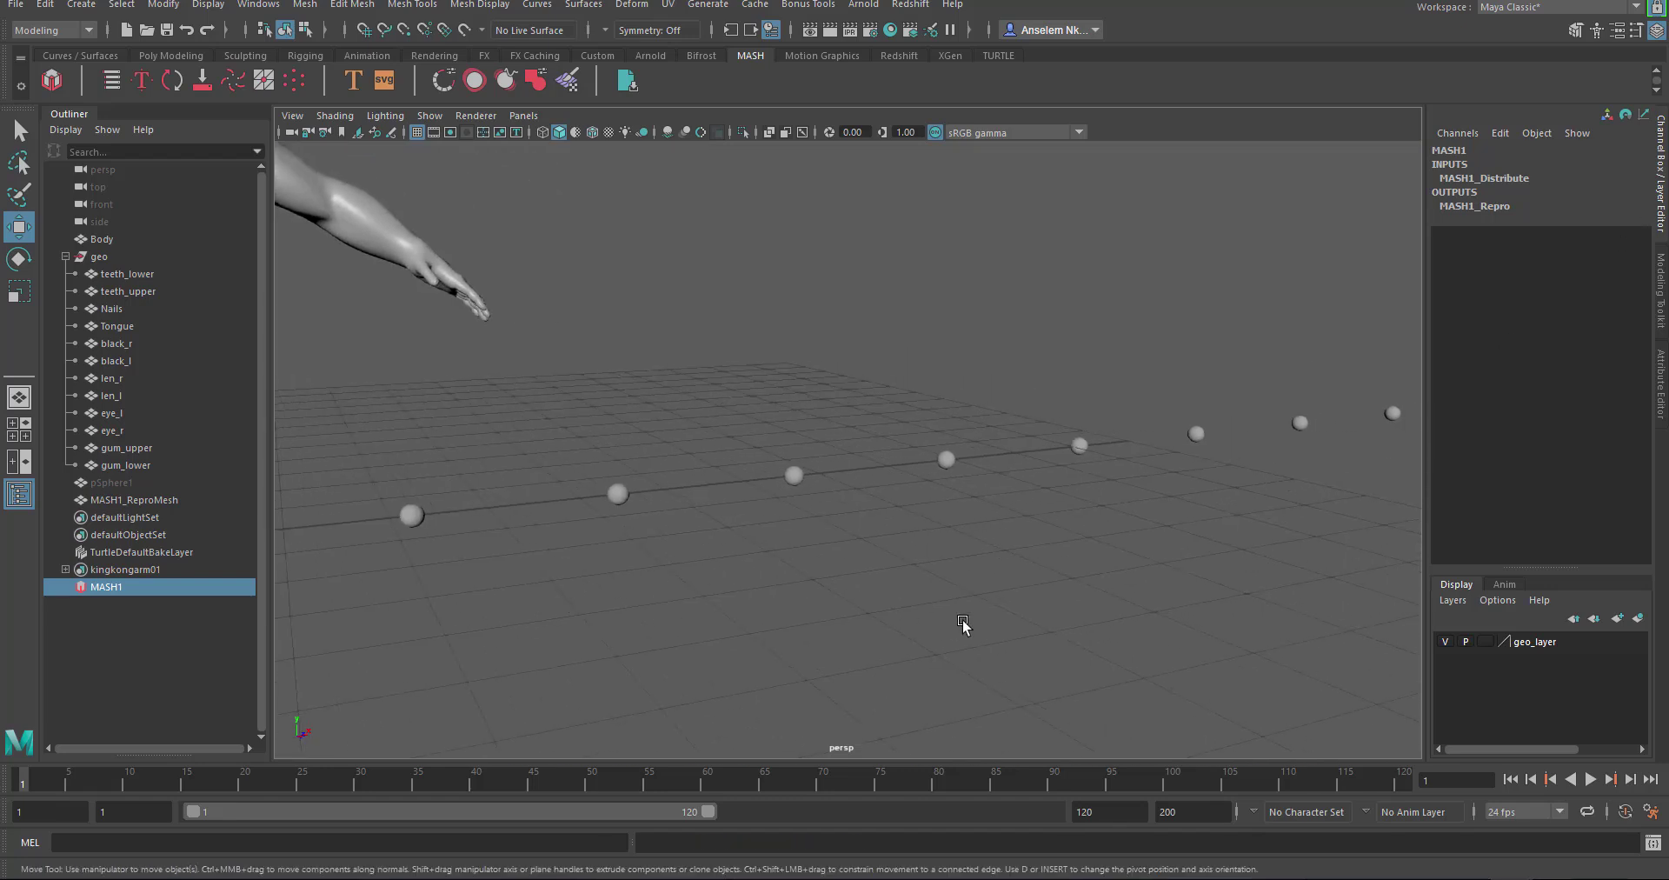
alt+right_drag(965, 626, 648, 491)
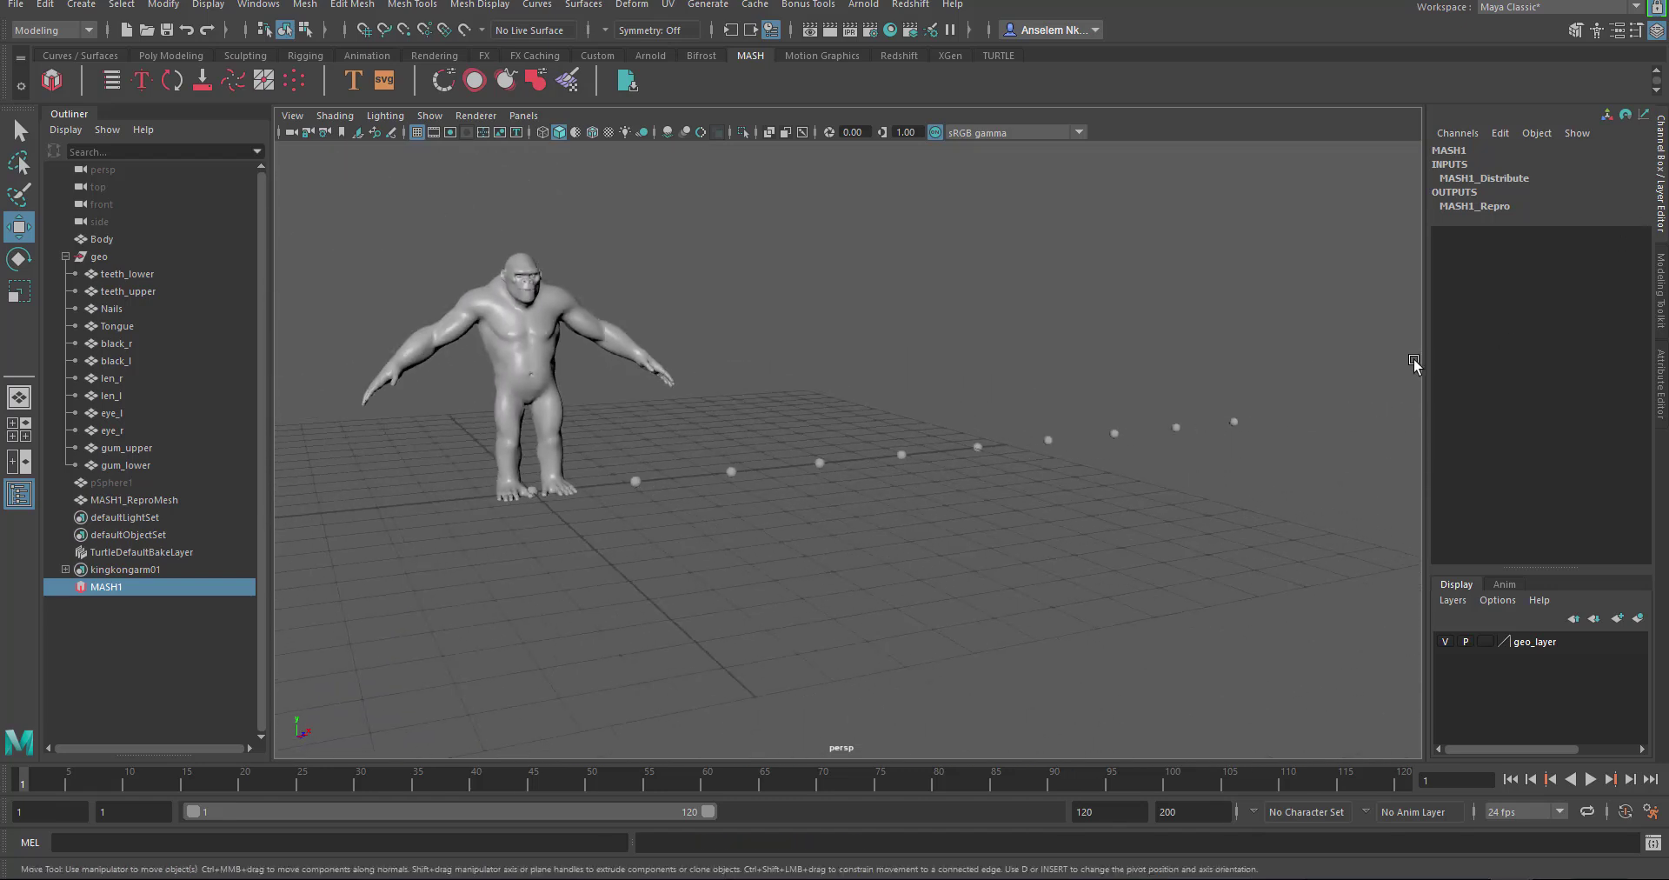
Set the distribution type of MASH1_Distribute to Mesh
click(1661, 372)
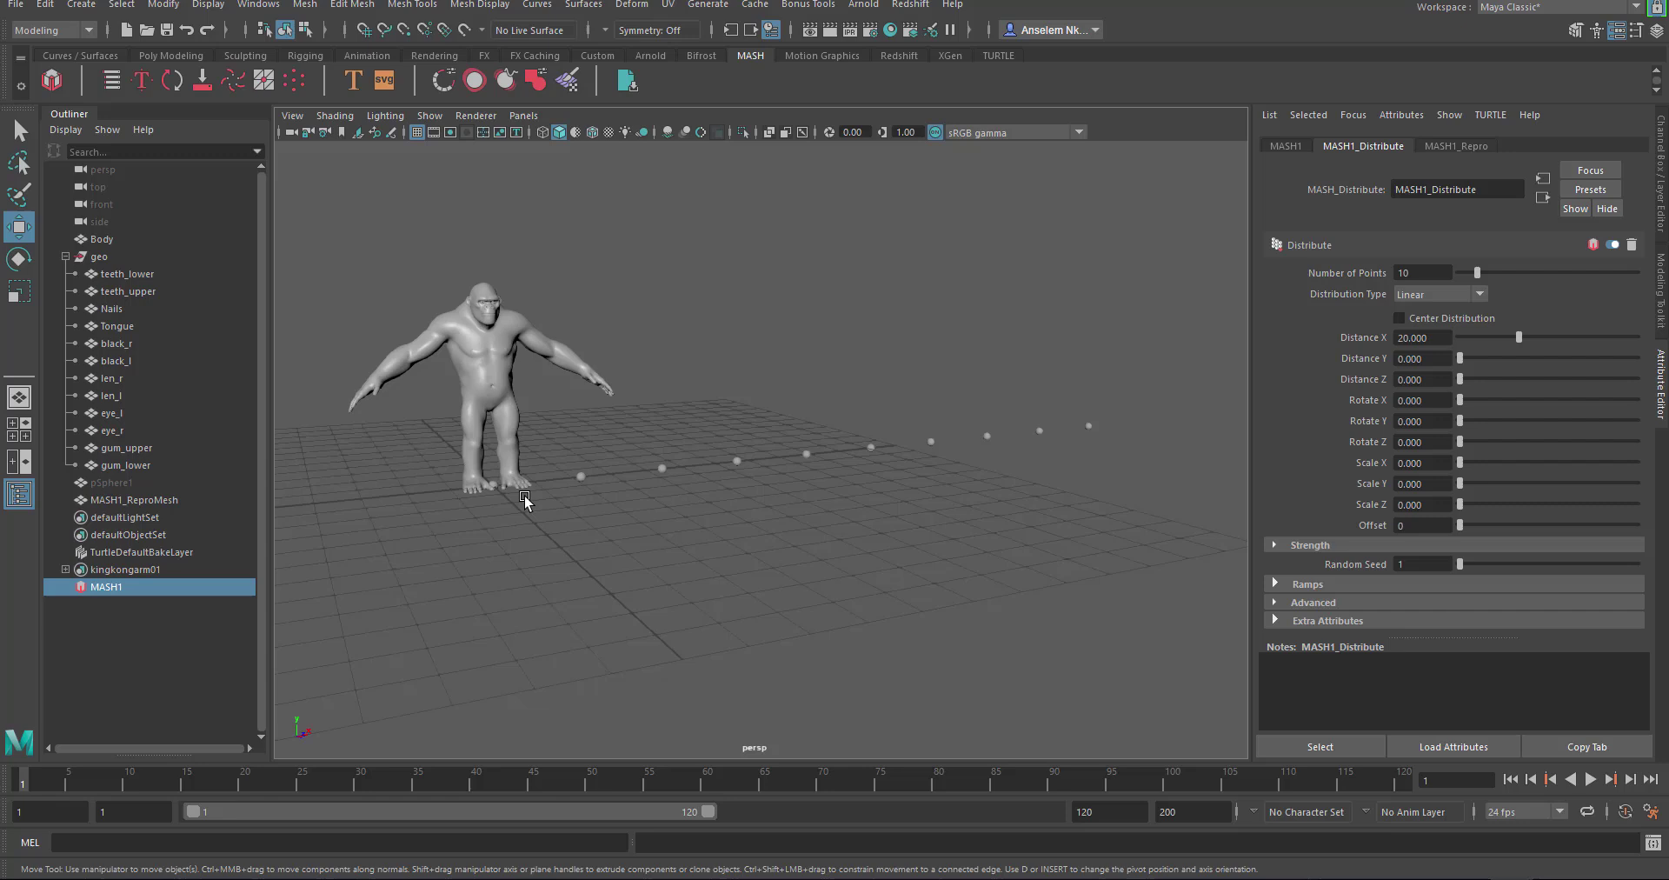
alt+drag(1029, 467, 743, 486)
alt+middle_drag(742, 484, 929, 549)
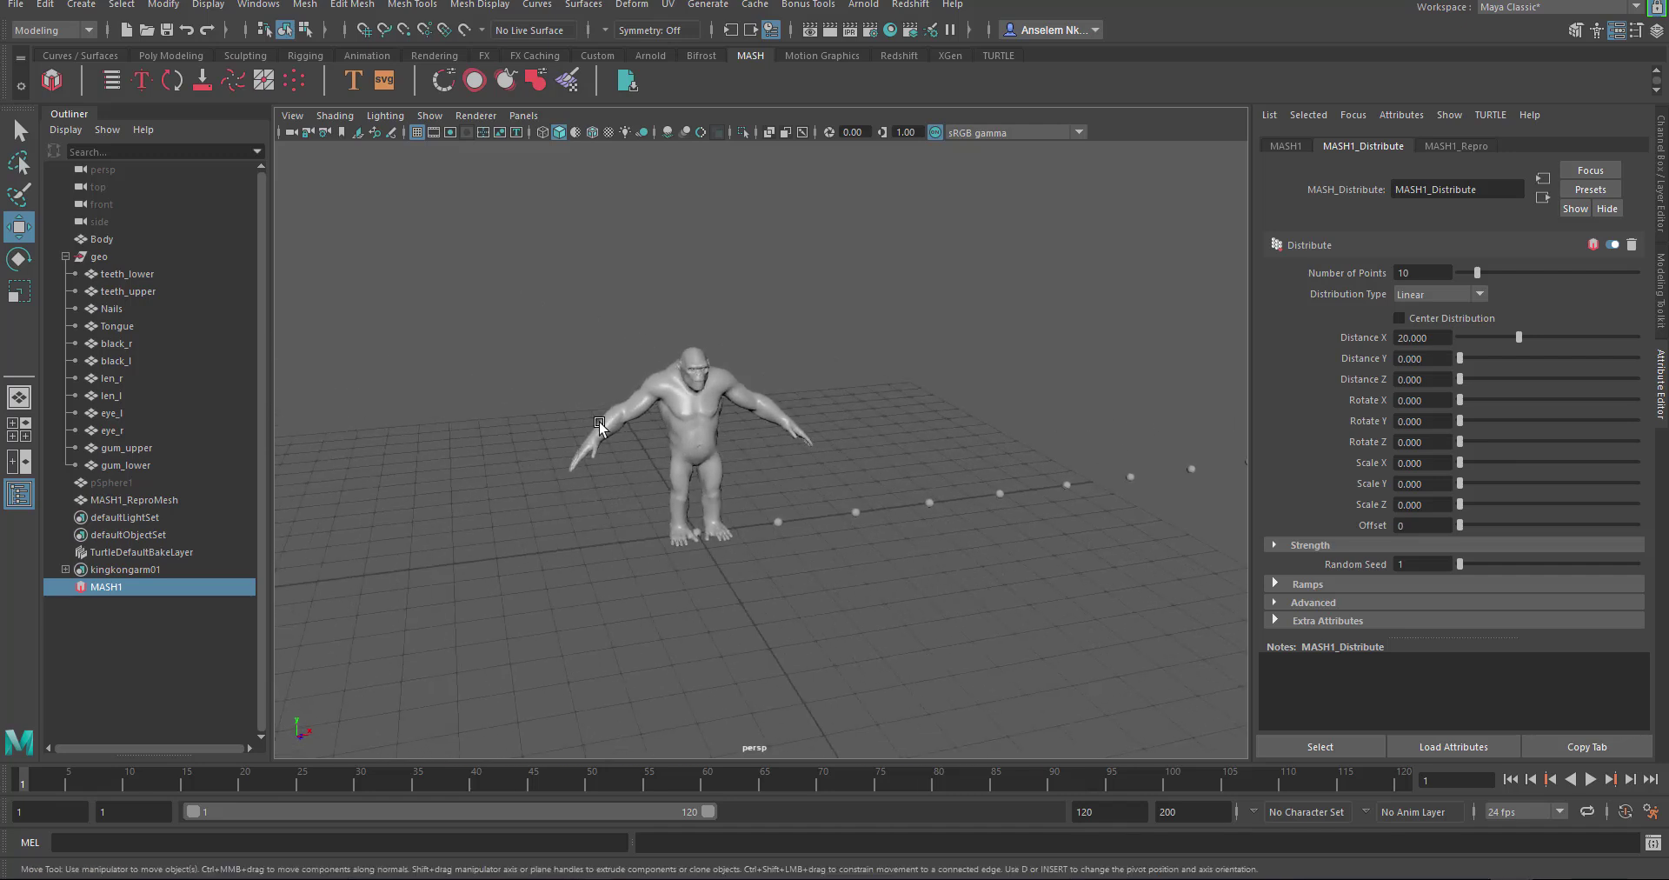
alt+right_drag(598, 430, 762, 496)
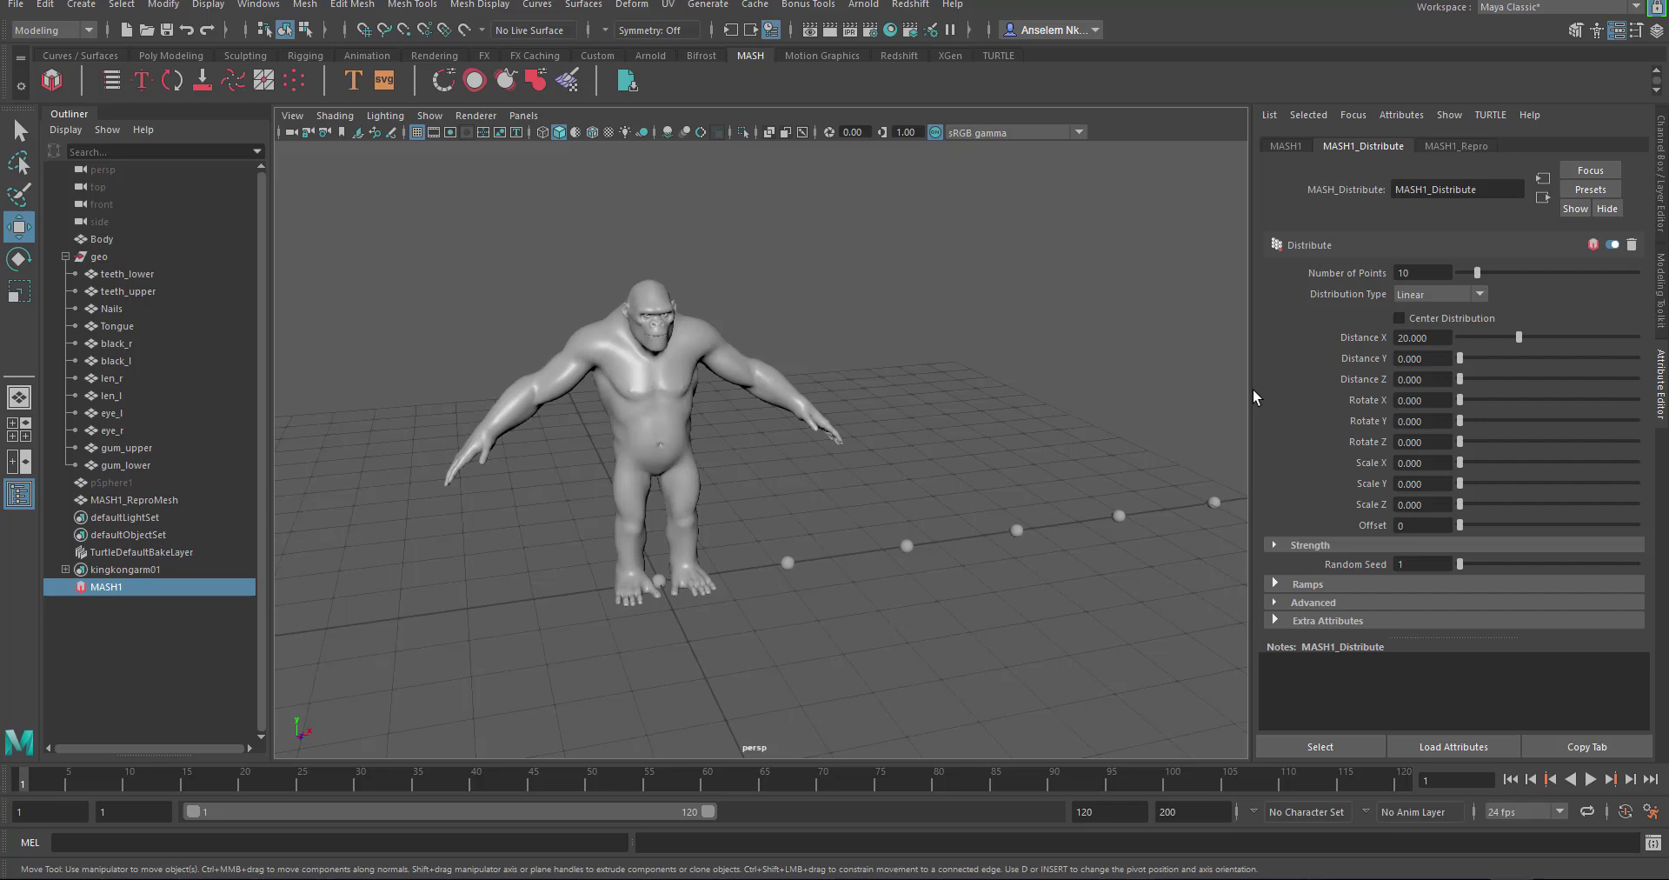
click(1416, 294)
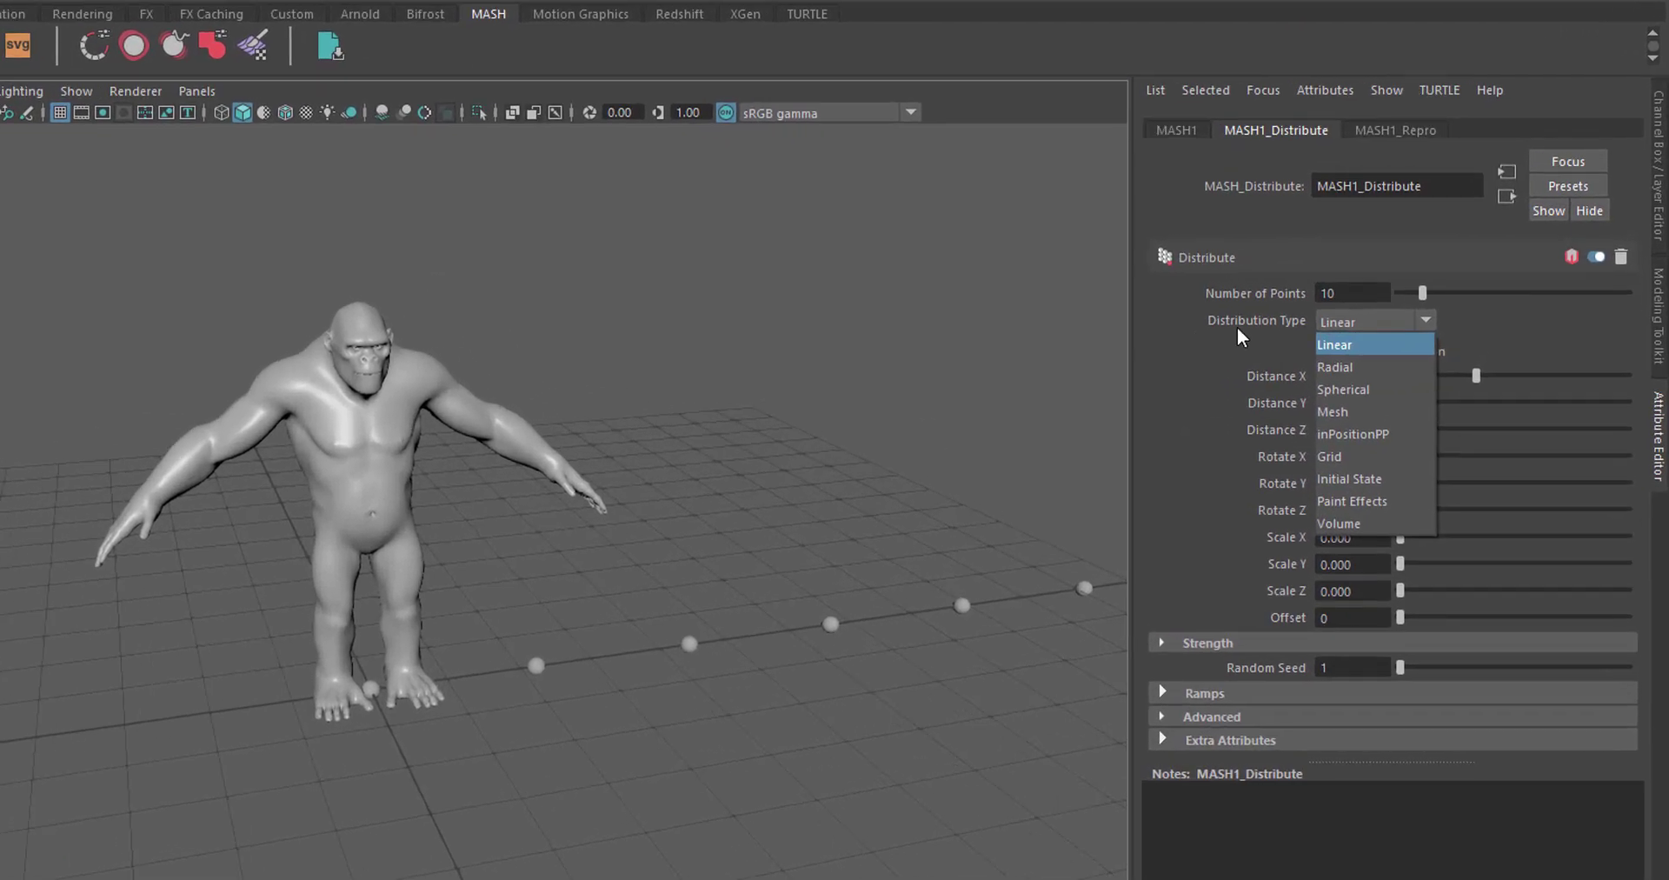
click(1343, 411)
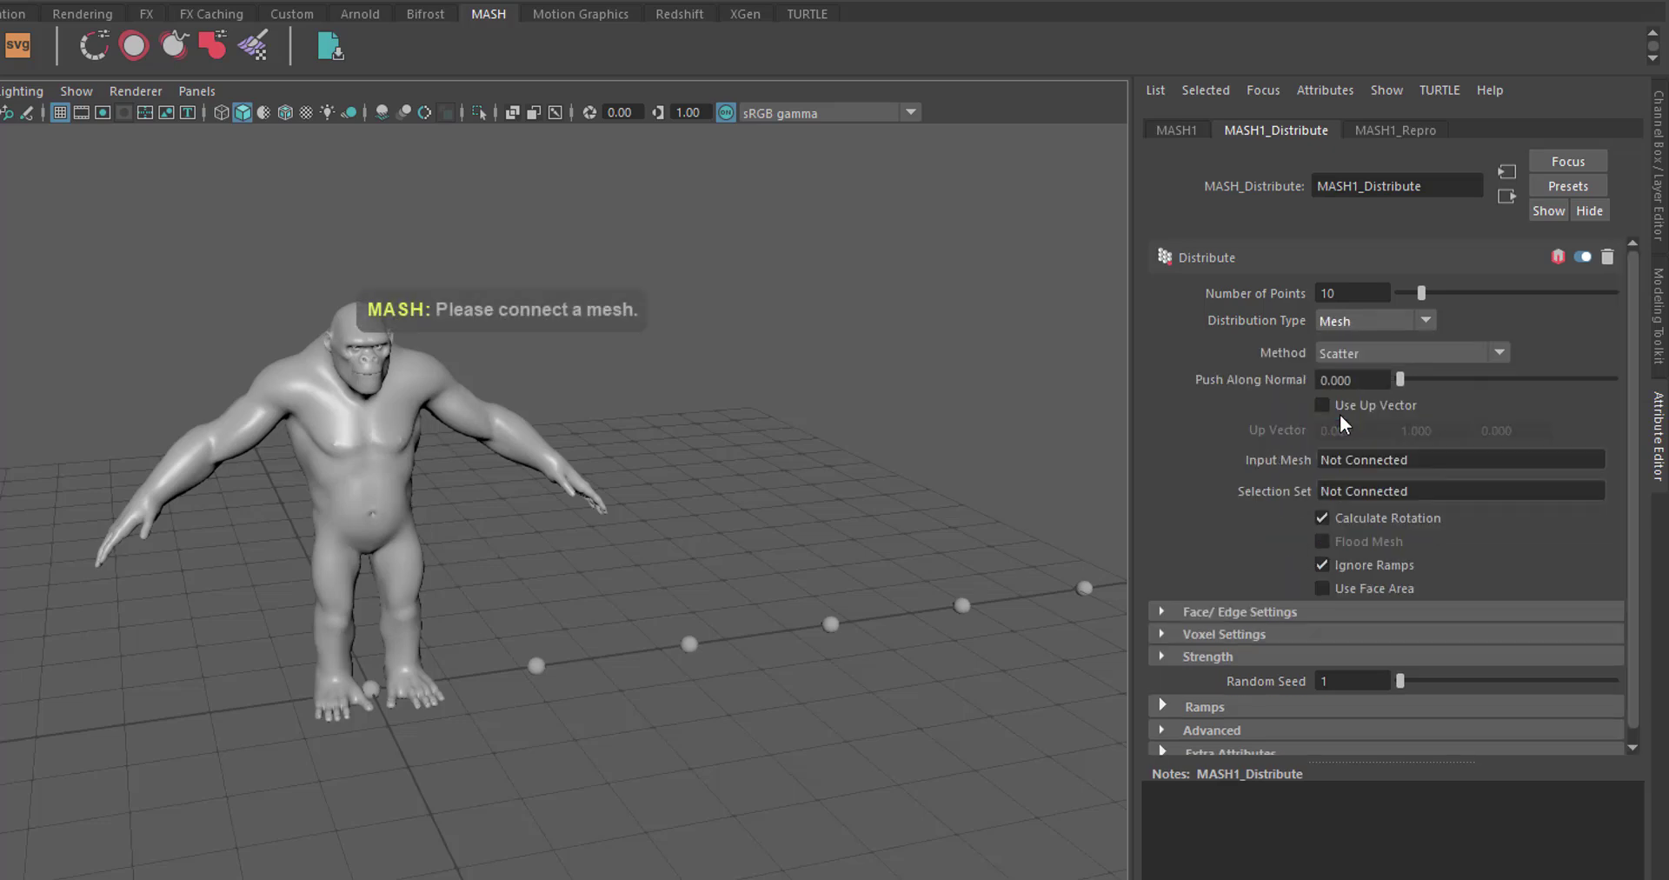
Connect the Body mesh as the input mesh of MASH1_Distribute
alt+middle_drag(402, 570, 541, 624)
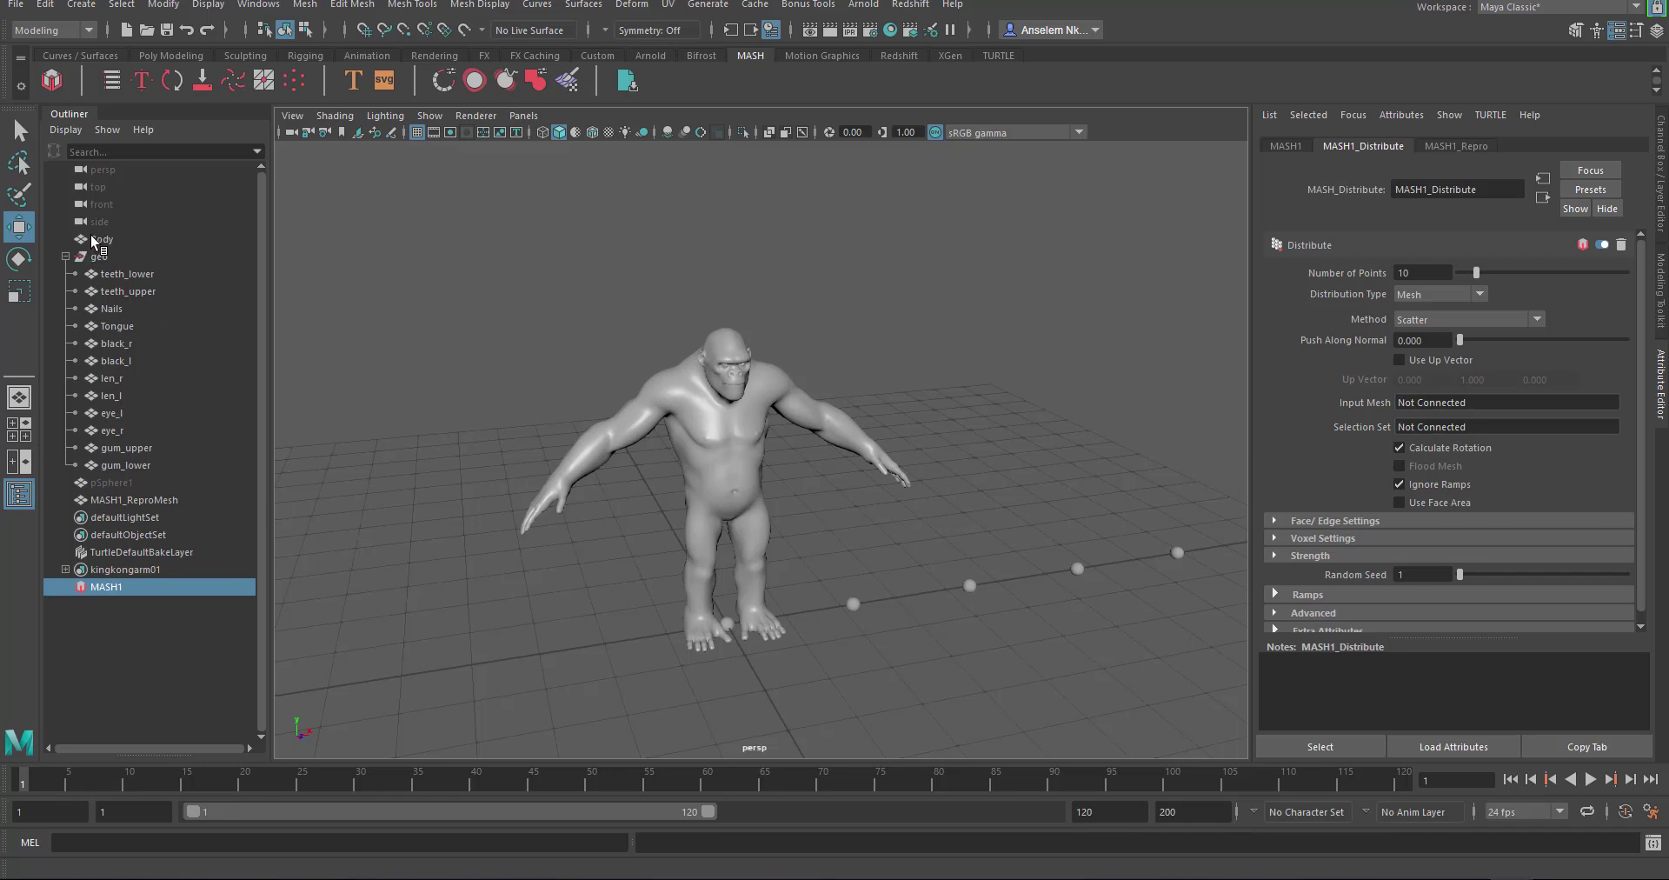
middle_drag(101, 235, 1493, 403)
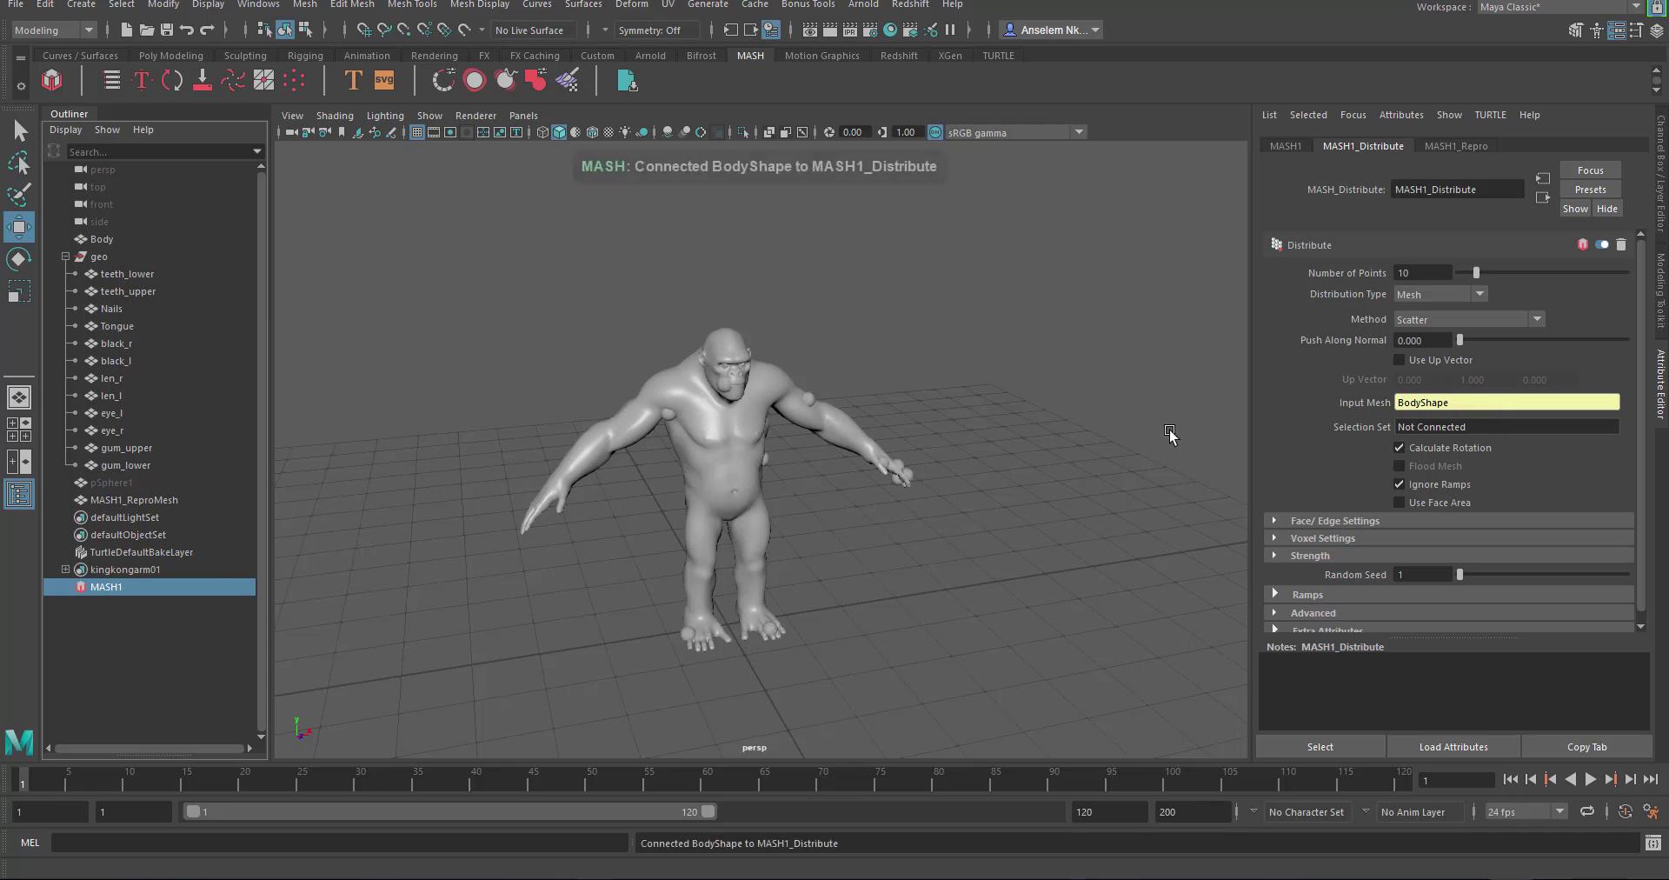
alt+middle_drag(1026, 494, 1138, 586)
scroll(921, 588, up, 6)
alt+middle_drag(931, 555, 815, 451)
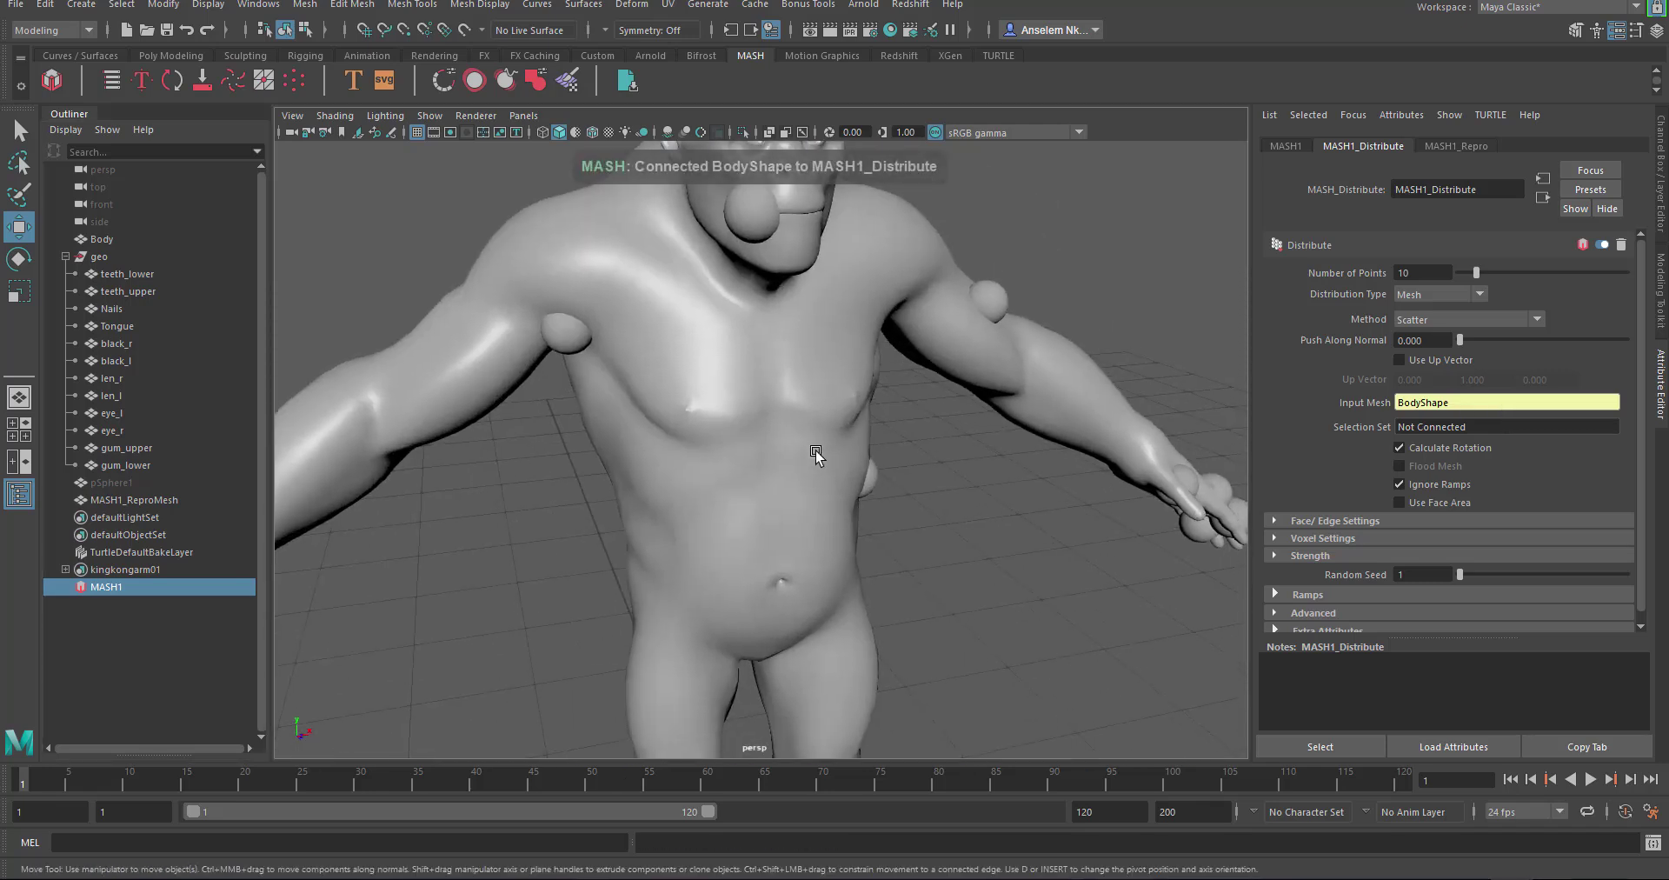
Set the number of points in MASH1_Distribute to 11
alt+drag(816, 451, 922, 512)
mouse_move(1480, 274)
mouse_down()
mouse_move(1561, 280)
mouse_move(1462, 292)
mouse_move(1507, 294)
mouse_move(1476, 284)
mouse_up()
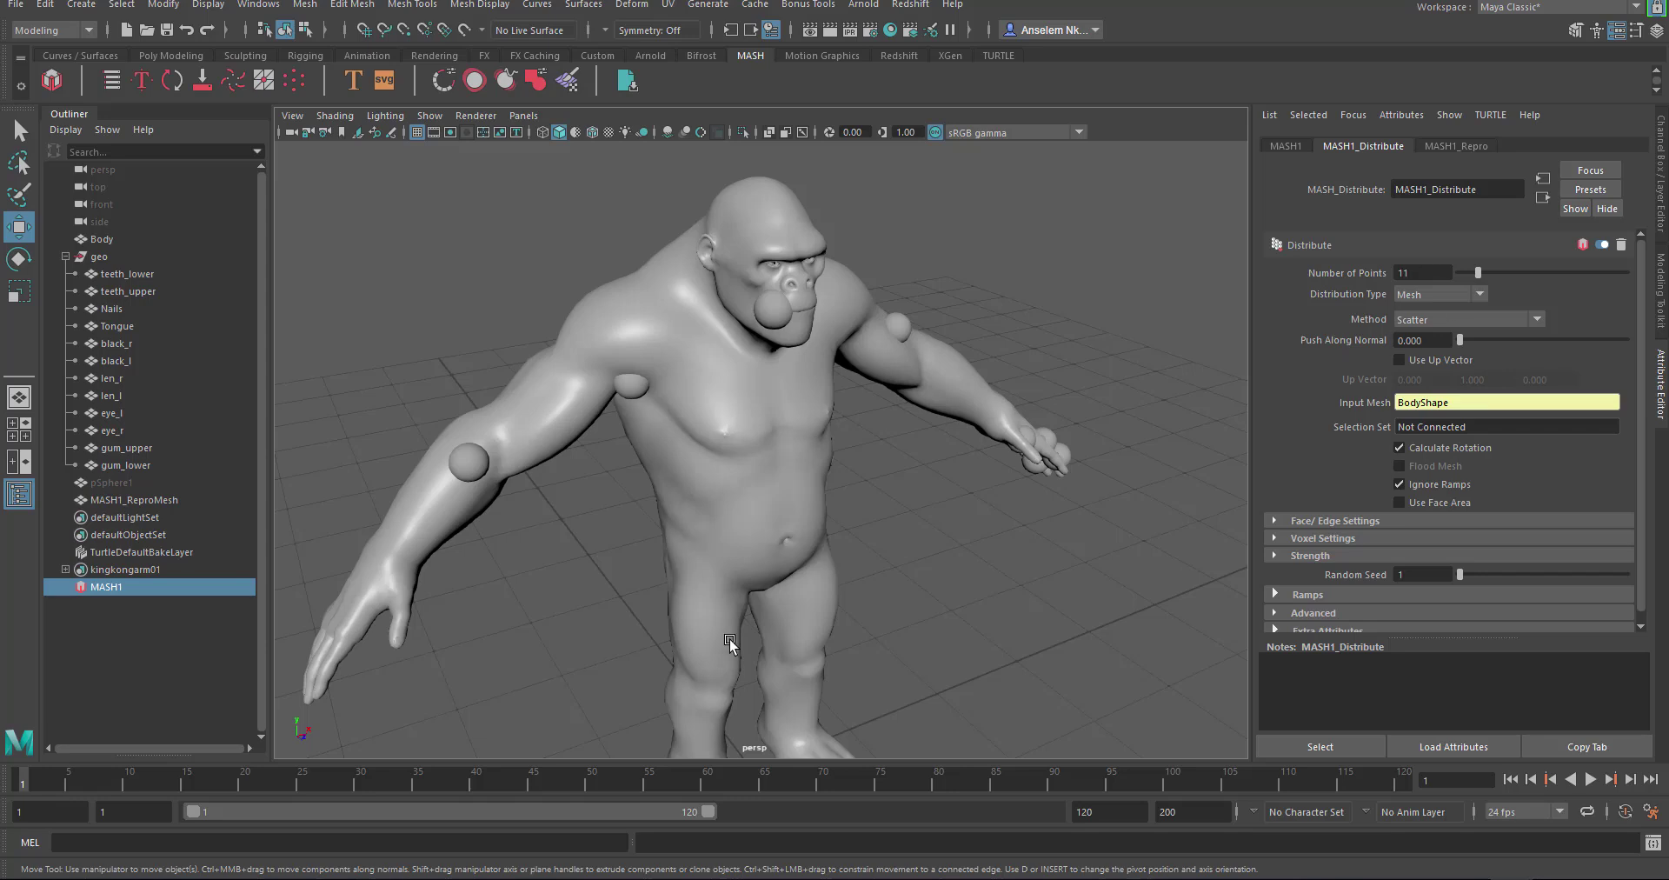
alt+drag(728, 638, 857, 593)
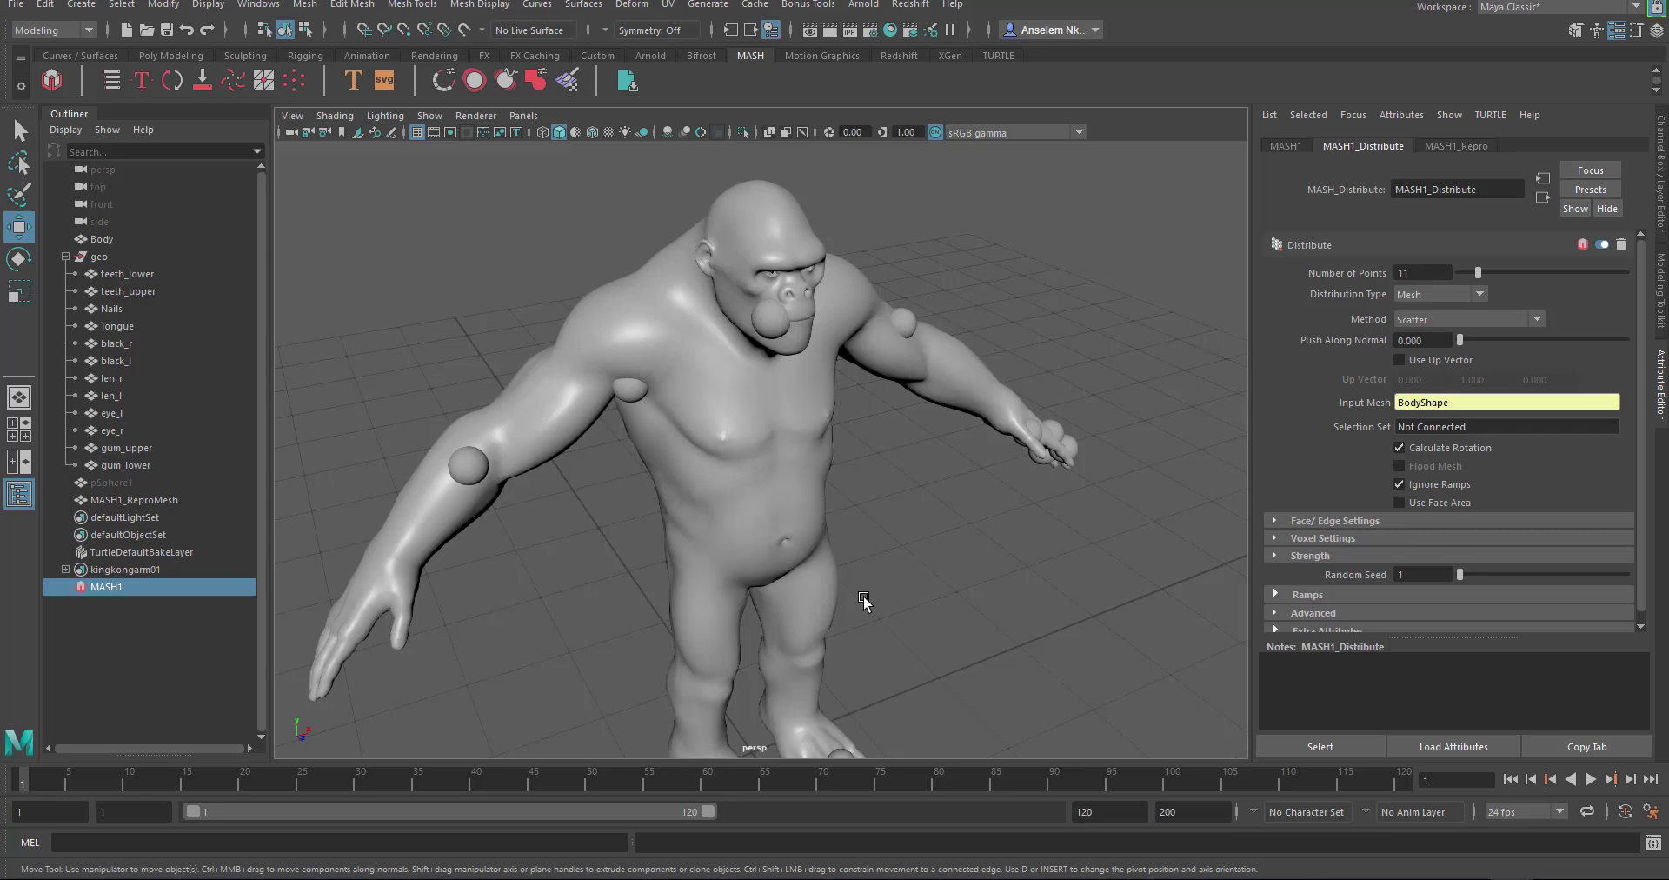
Examine the original pSphere1, the MASH1_ReproMesh and the MASH1 node to compare what each one contains
click(115, 481)
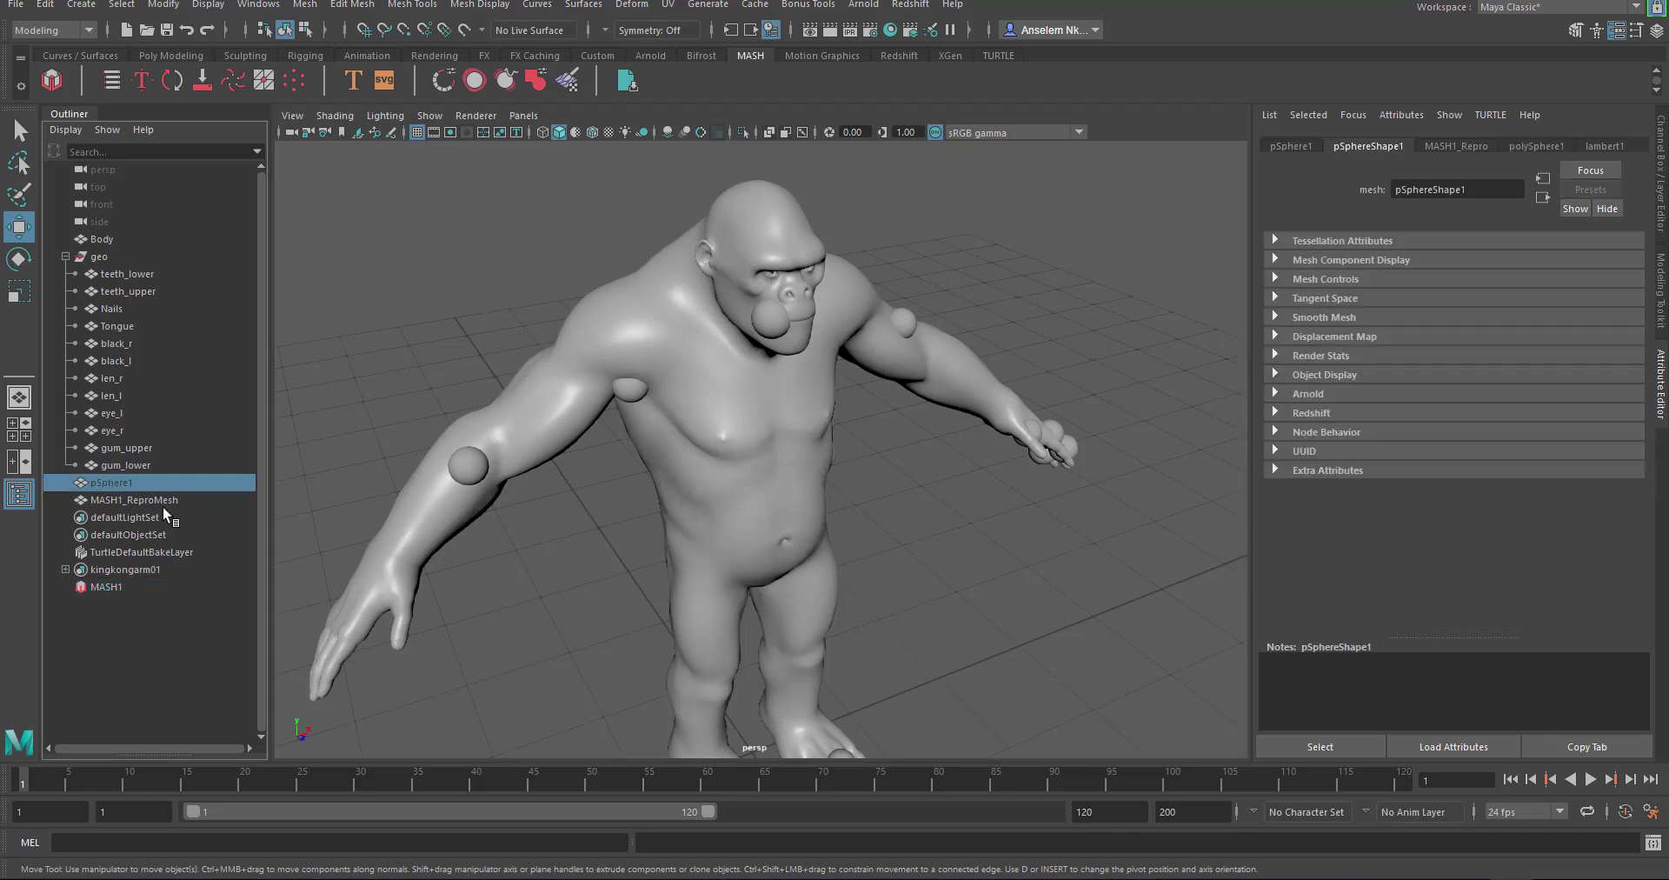
alt+middle_drag(853, 607, 864, 525)
alt+right_drag(864, 524, 727, 501)
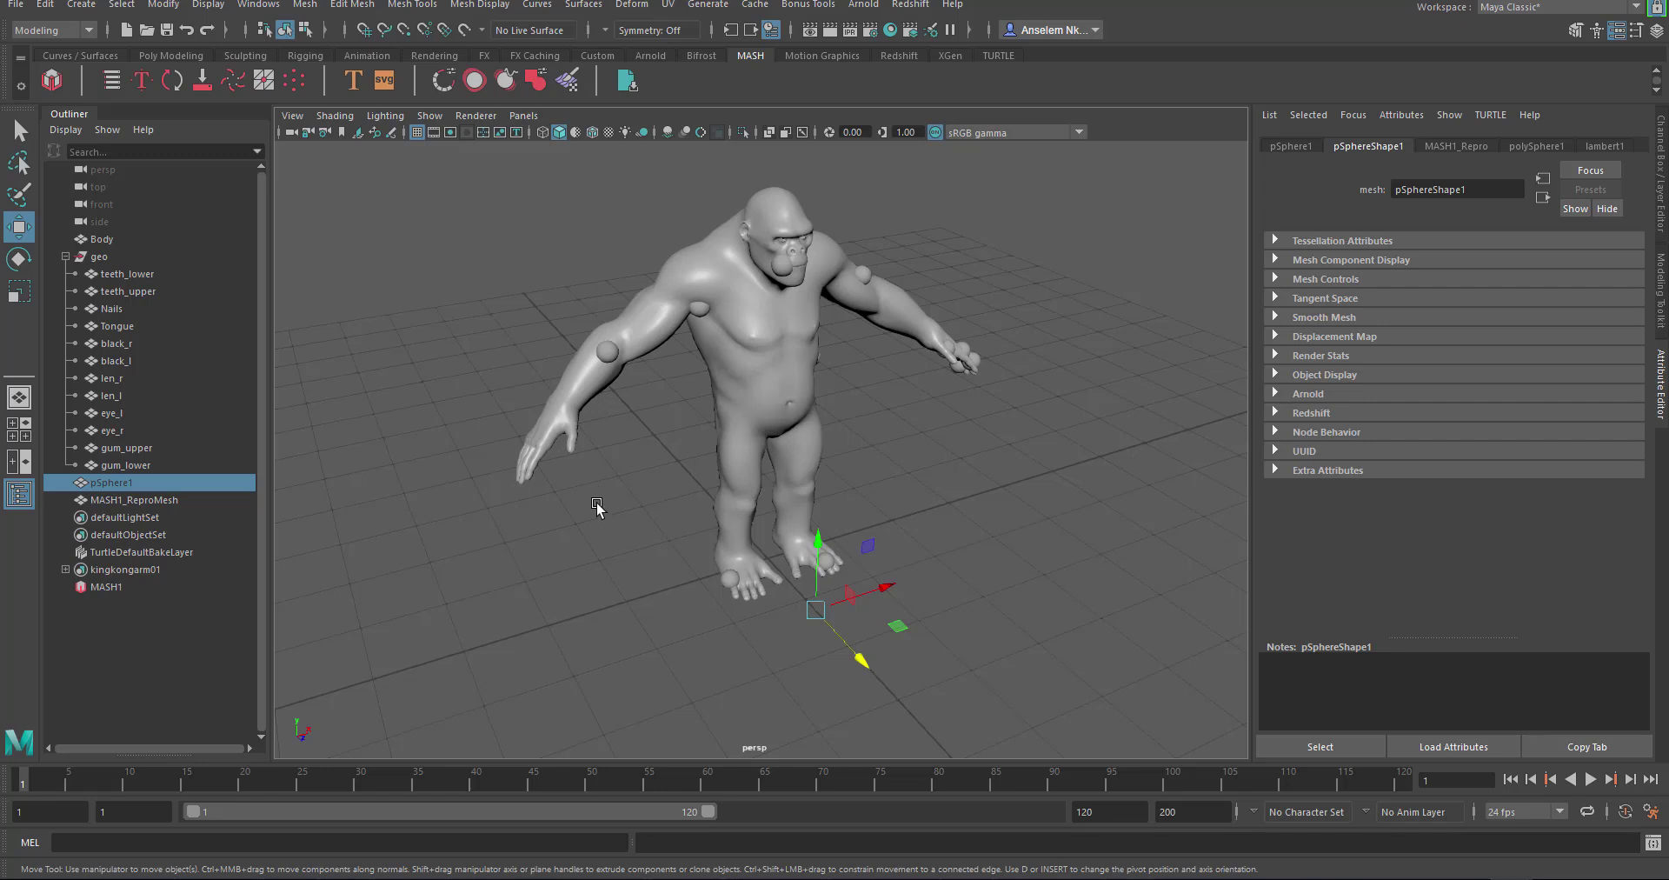
click(124, 499)
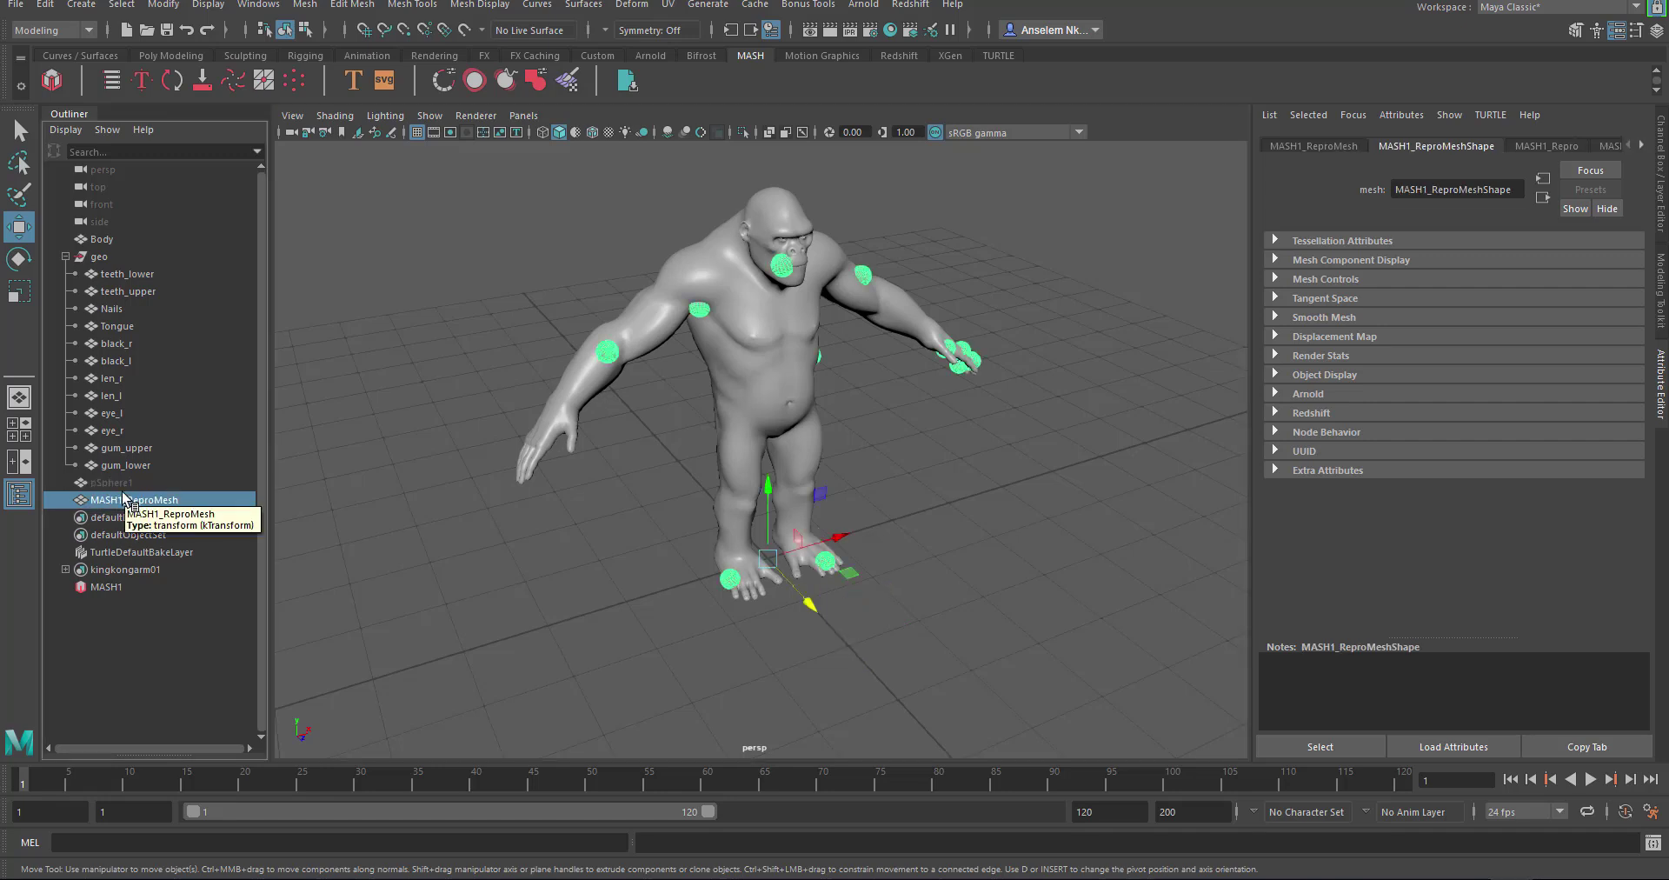
click(107, 586)
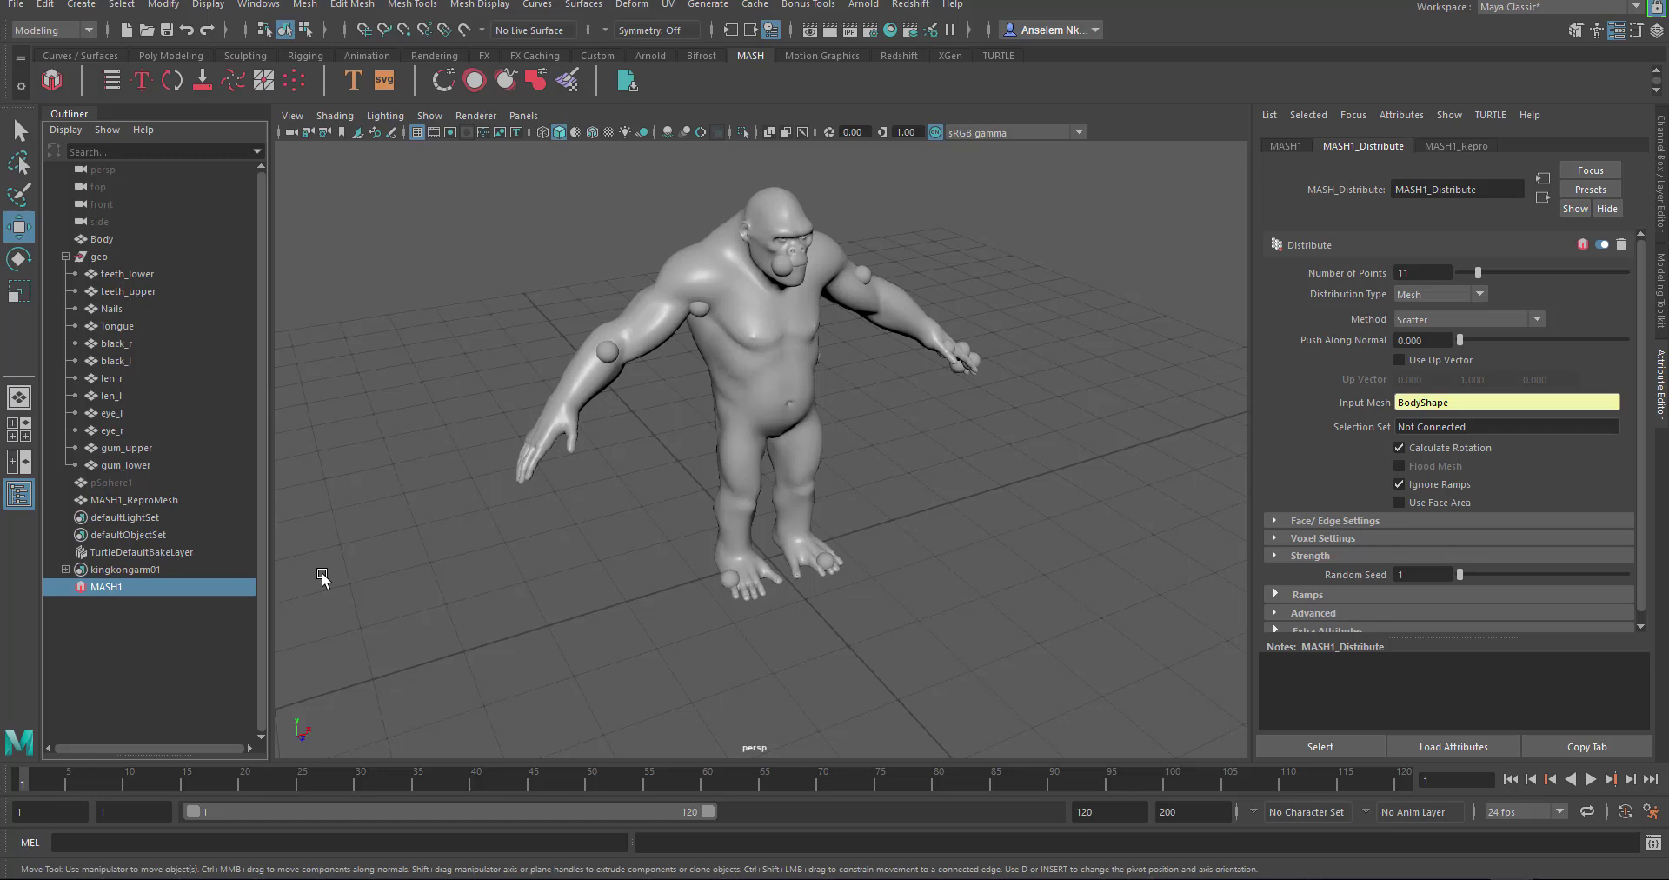
click(97, 478)
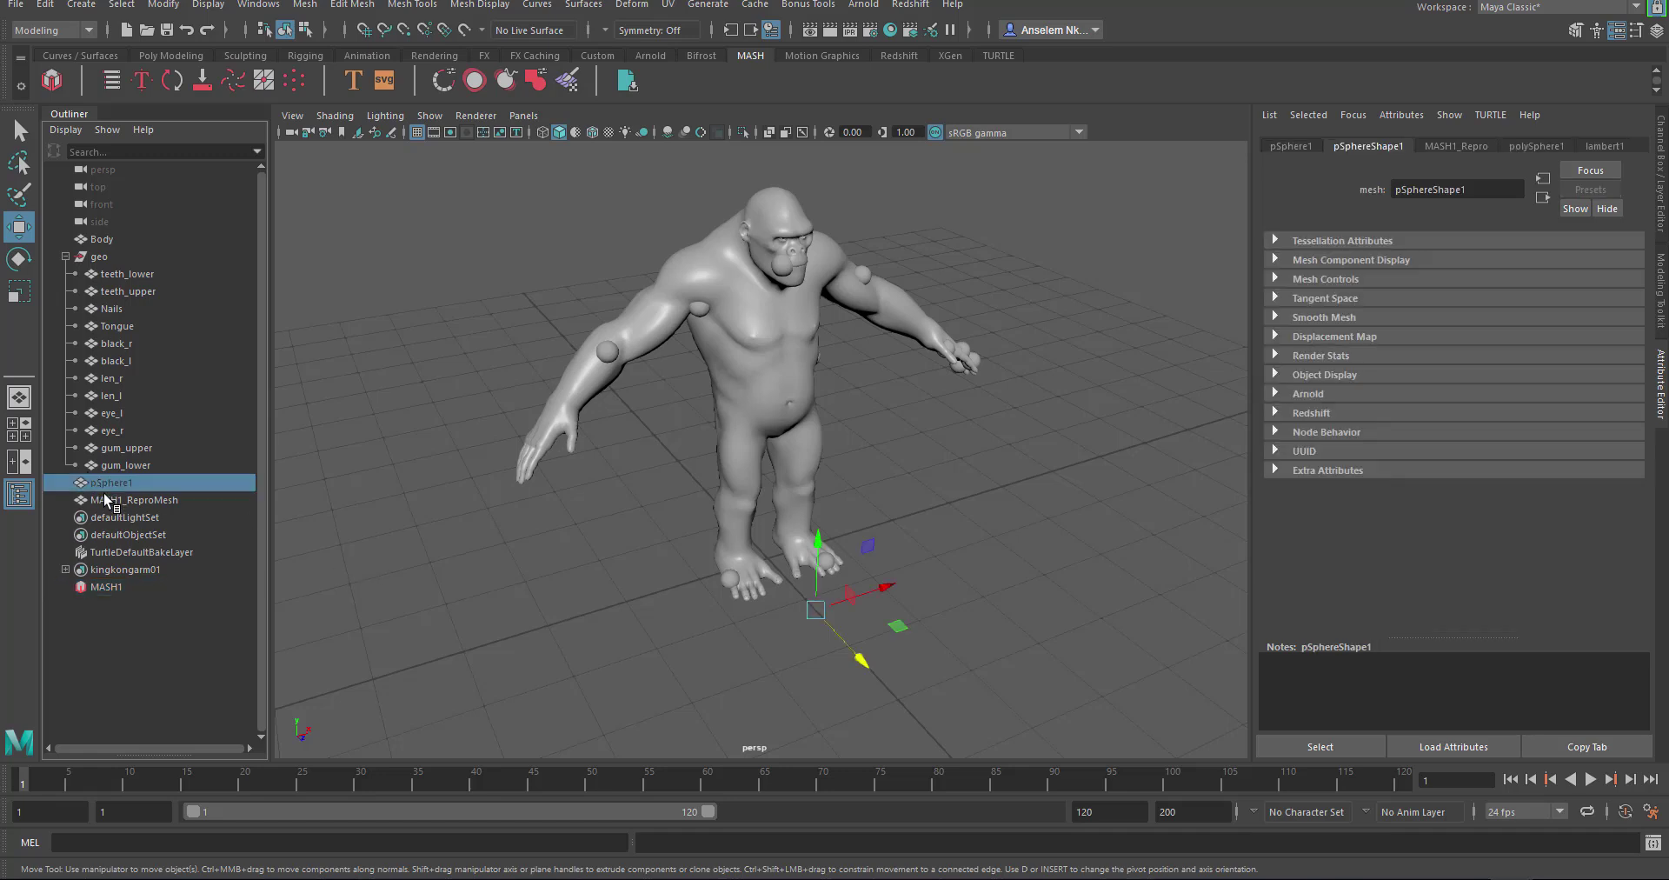
click(155, 502)
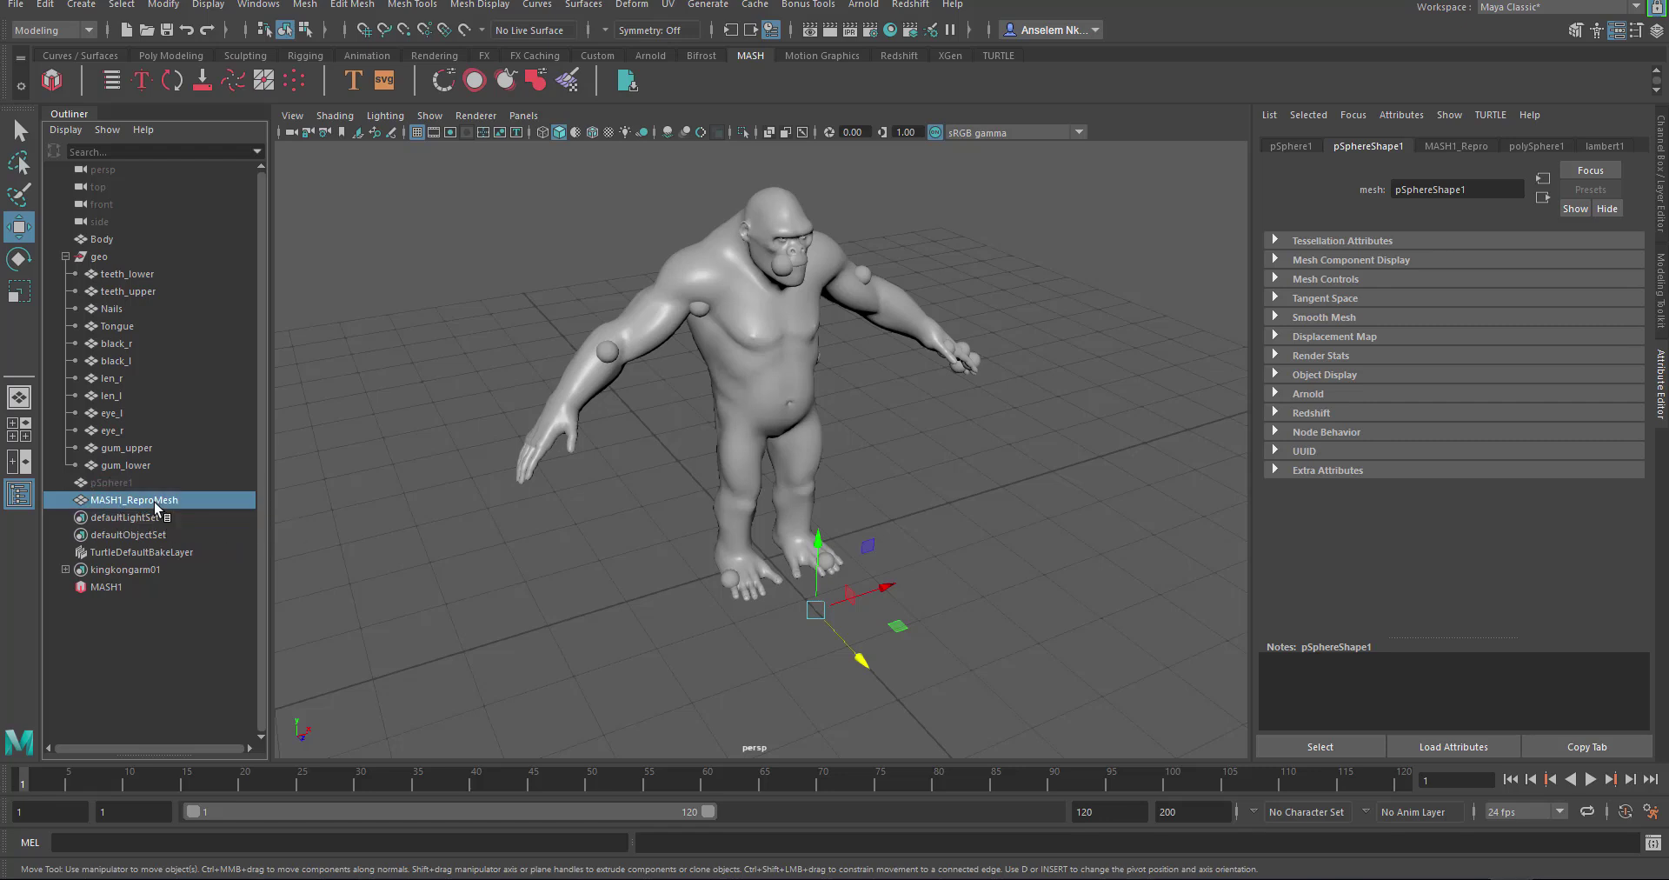
Unhide the original pSphere1, scale it down uniformly to about 0.051, and hide it again
click(132, 481)
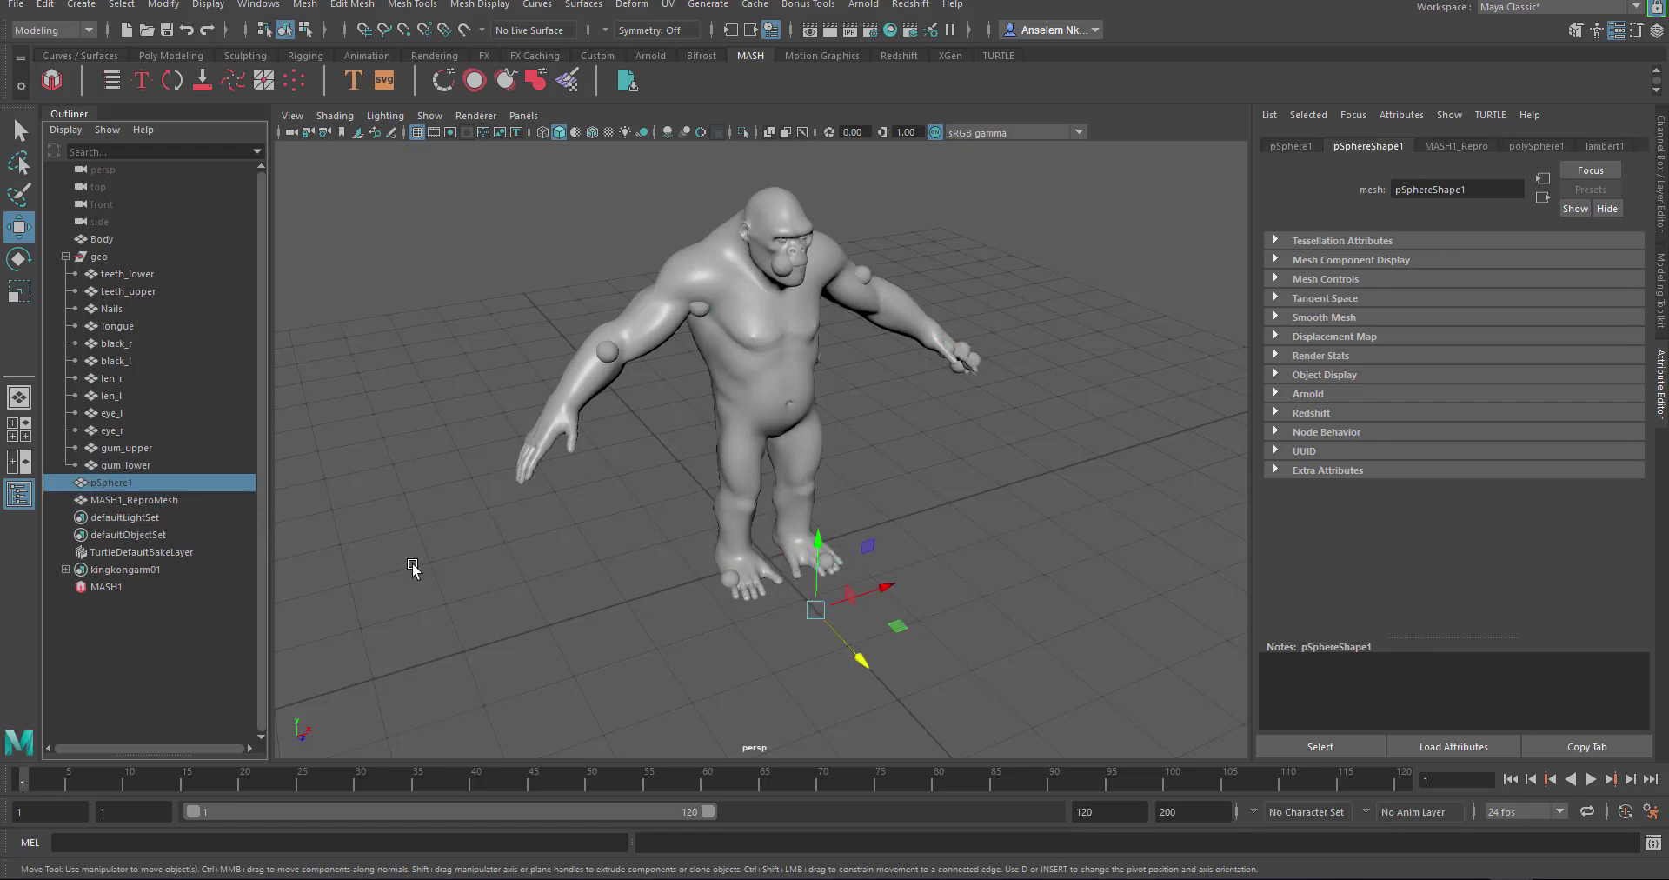
key(ctrl+h)
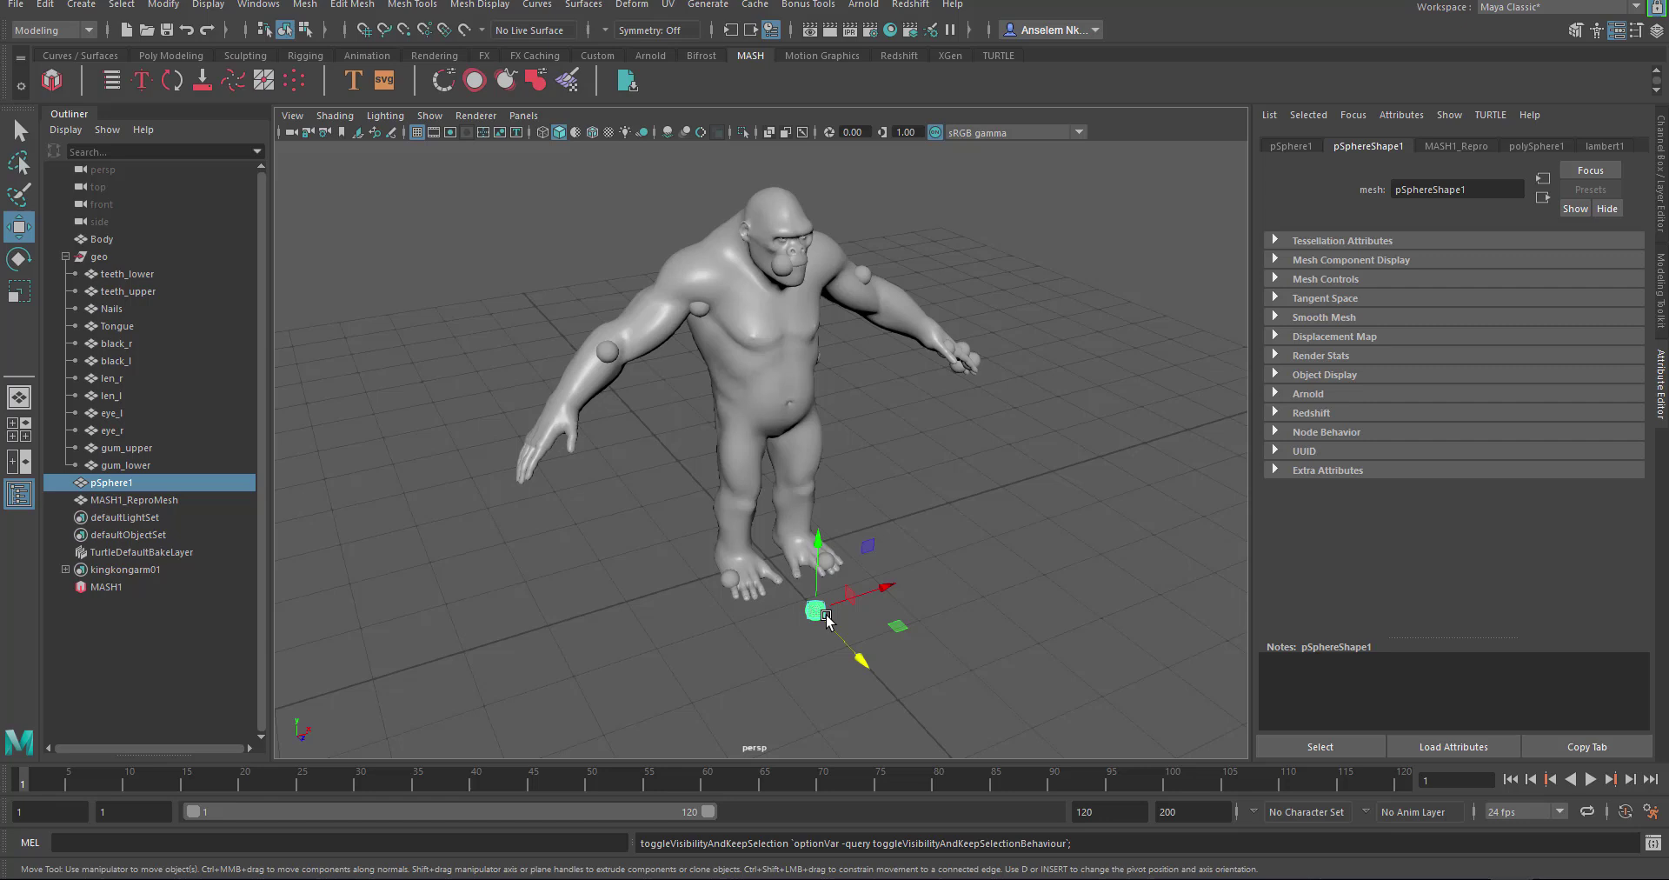
key(r)
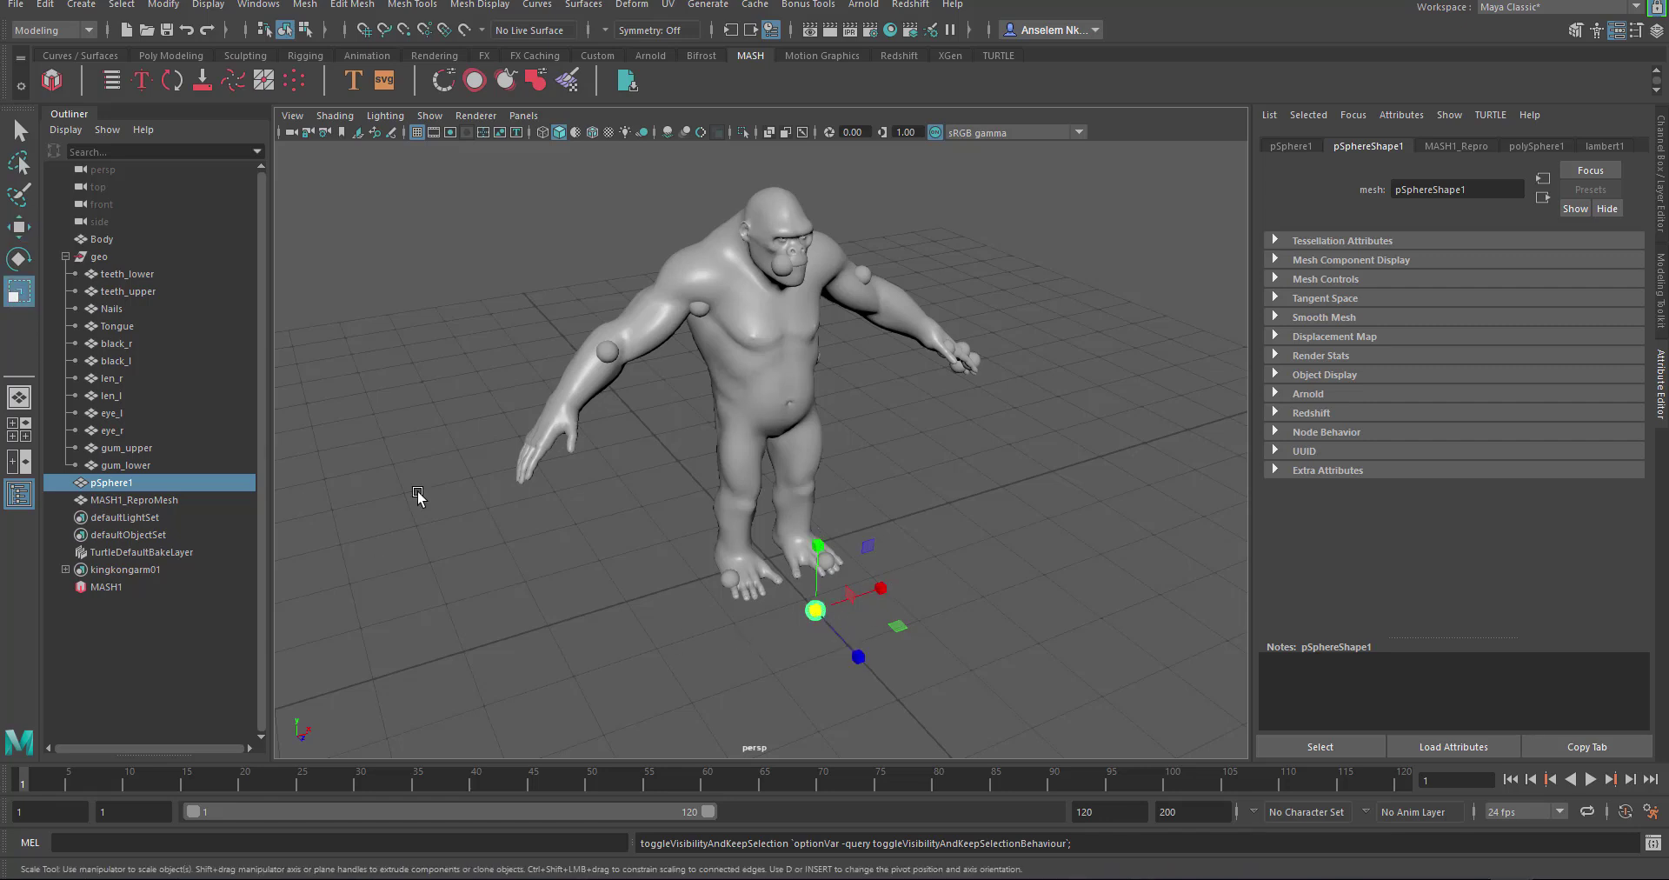
middle_drag(991, 539, 854, 519)
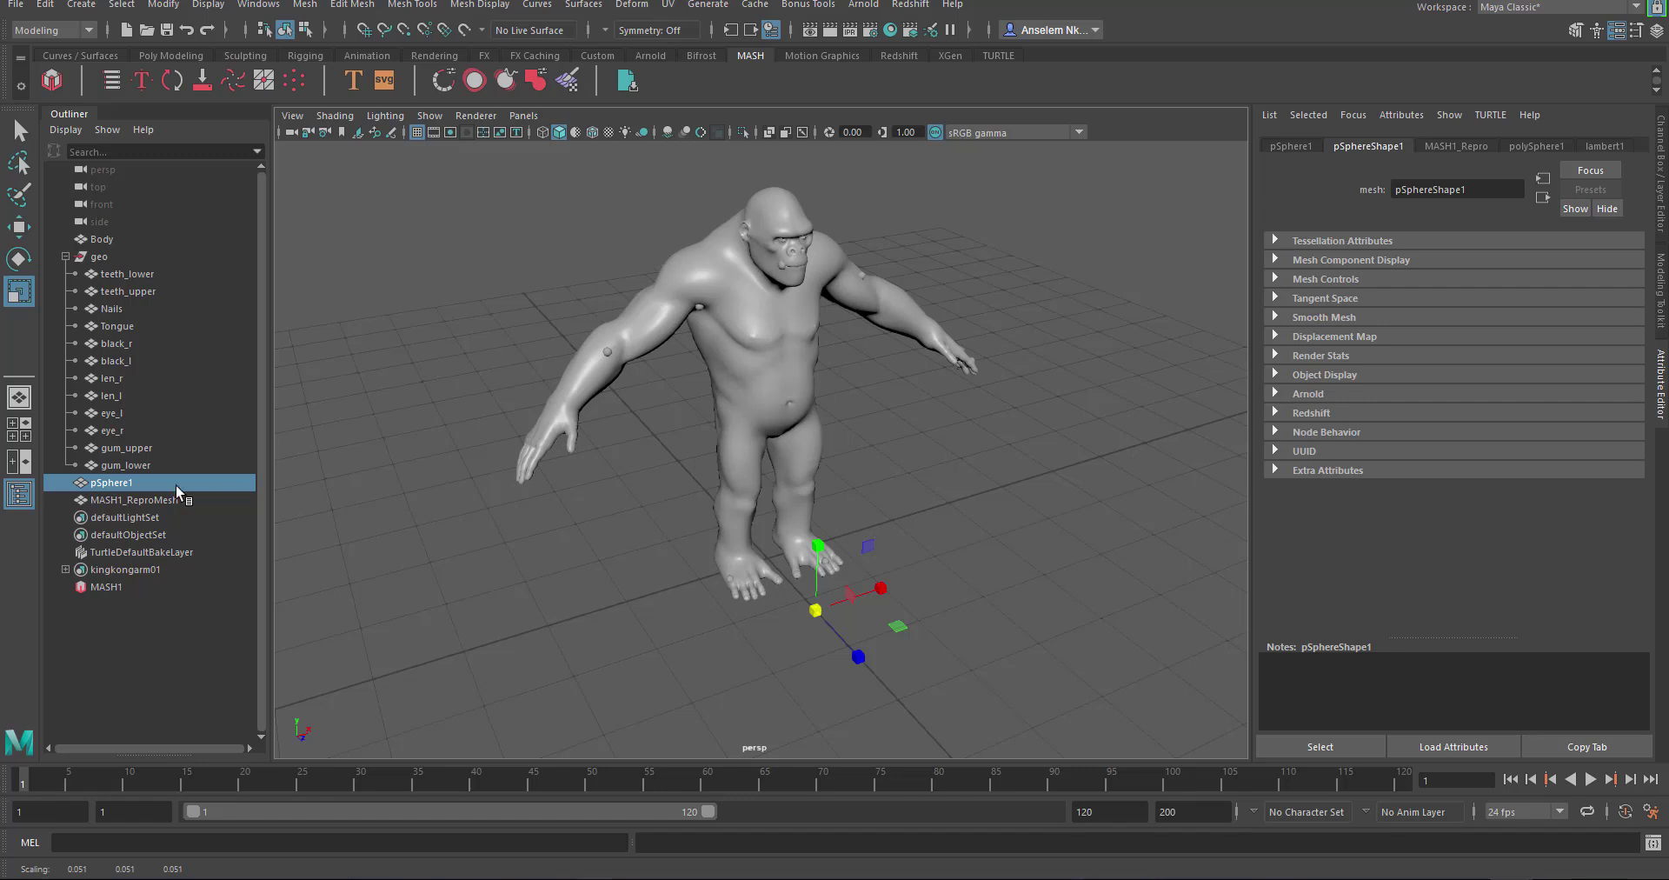
key(ctrl+h)
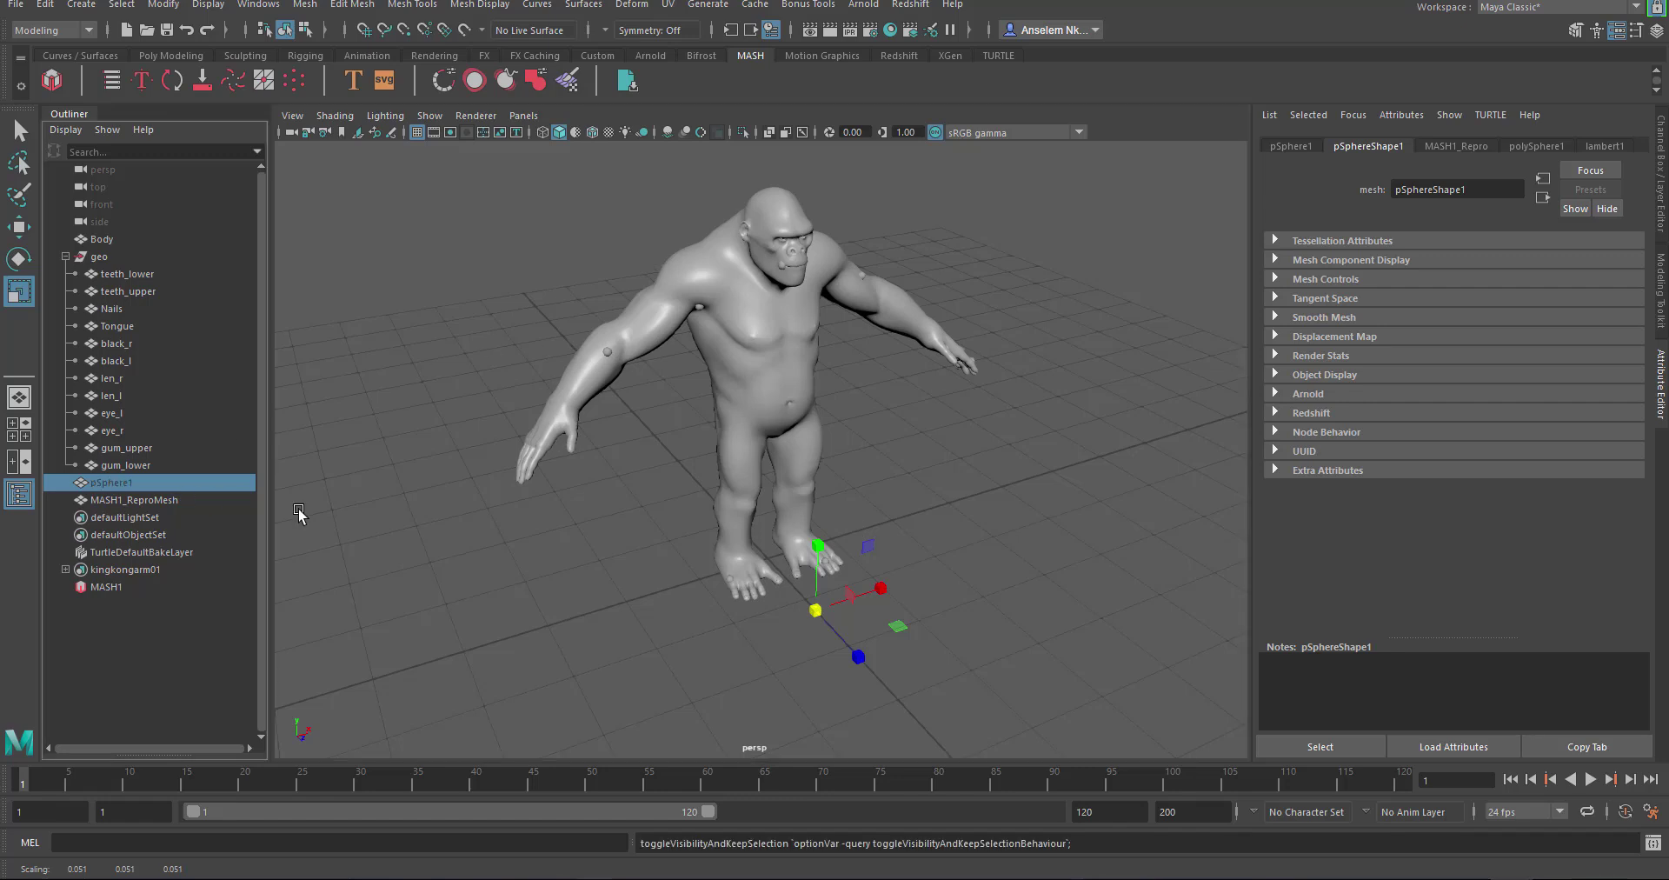
Set the number of points in MASH1_Distribute to 41
click(106, 588)
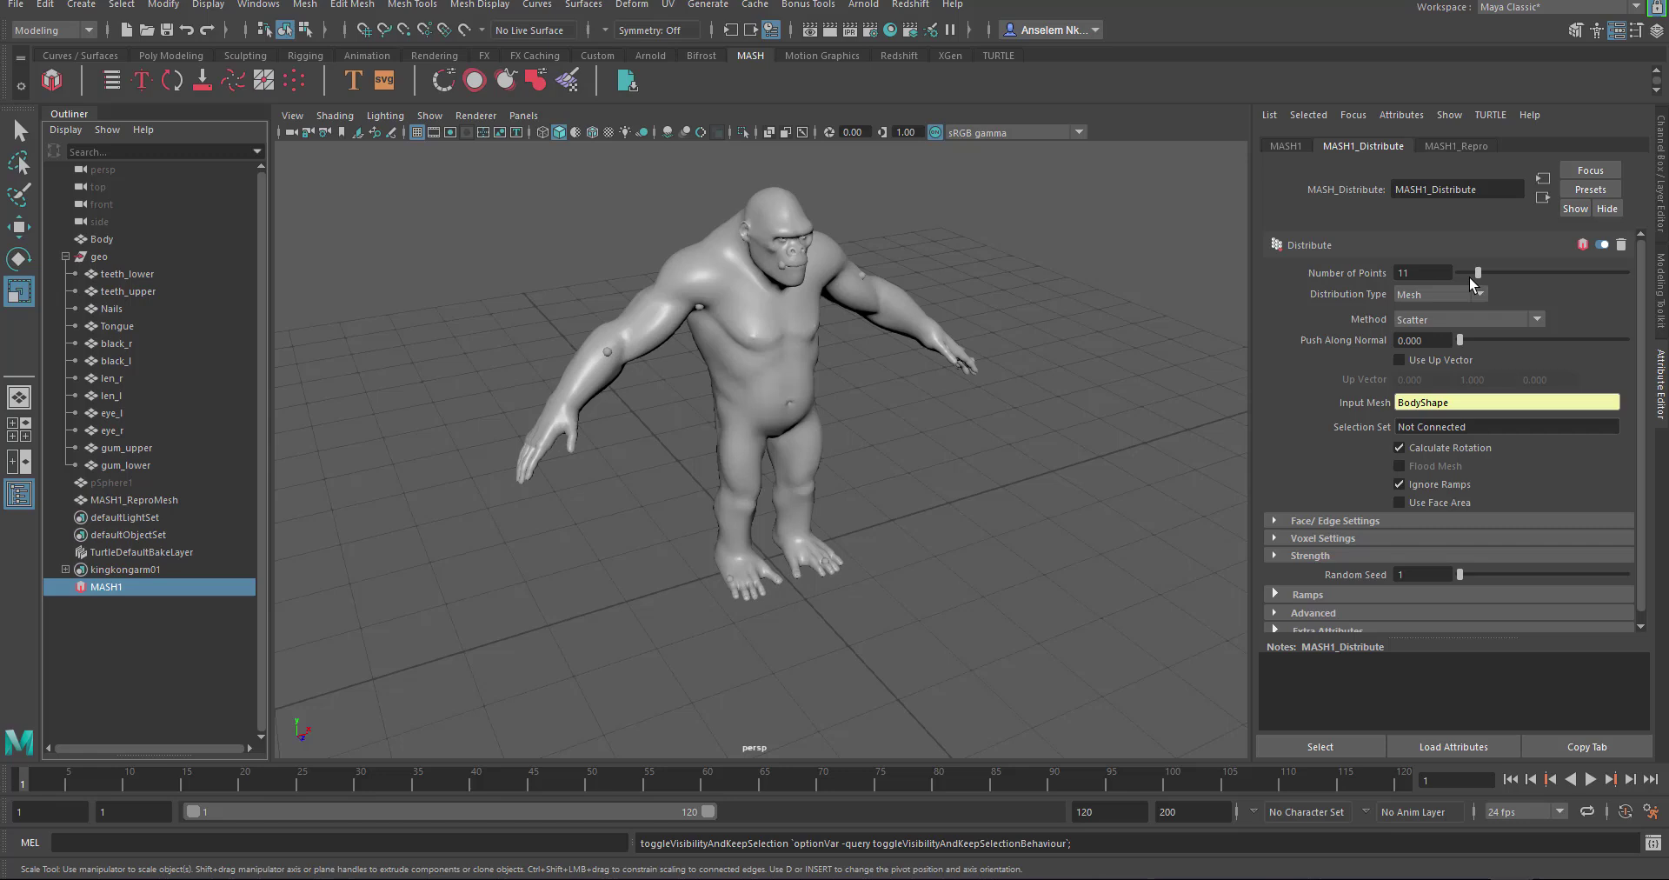
drag(1482, 275, 1526, 274)
alt+middle_drag(787, 422, 748, 563)
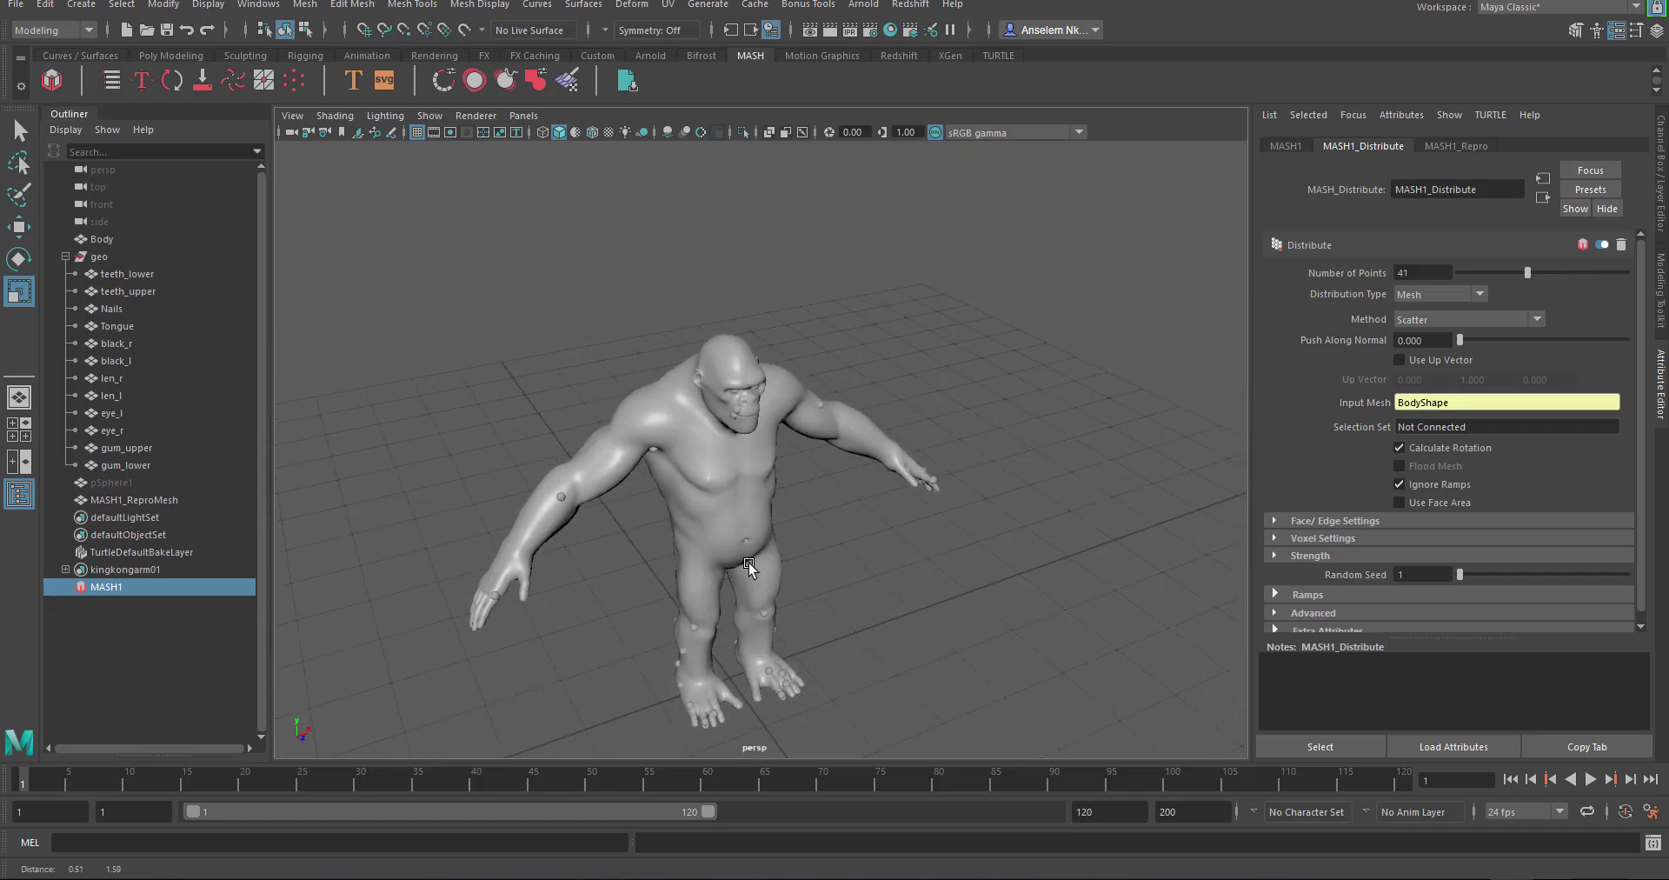
scroll(761, 590, up, 5)
alt+drag(760, 590, 756, 515)
alt+middle_drag(756, 515, 927, 524)
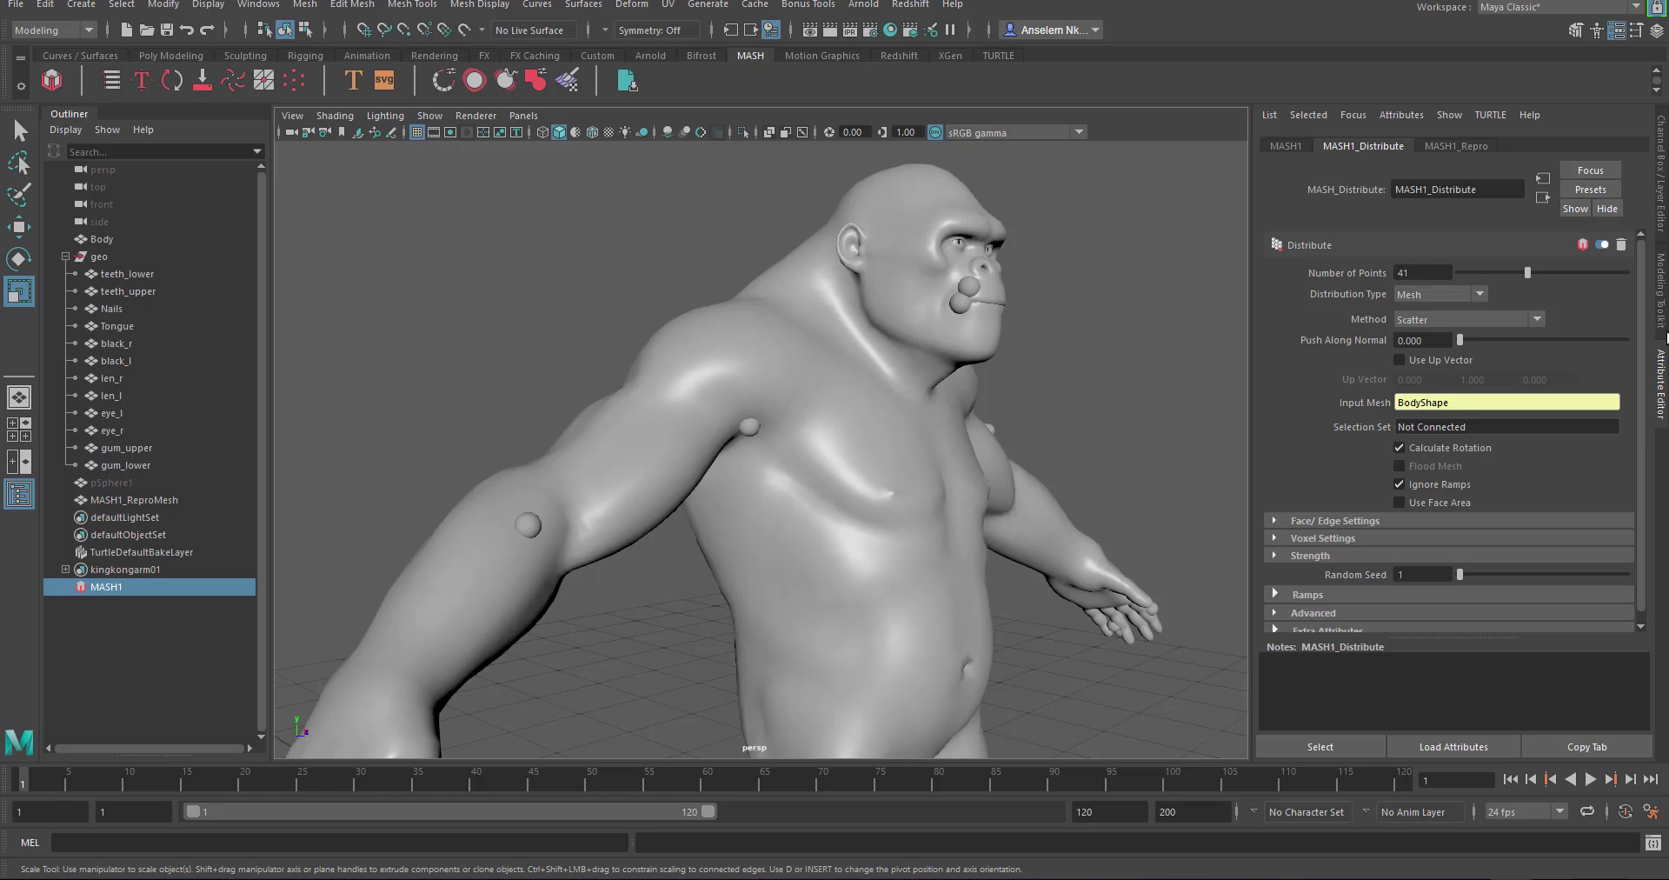
Set the MASH1_Distribute method to Component Selection Set and connect kingkongarm01 as its selection set
click(1518, 326)
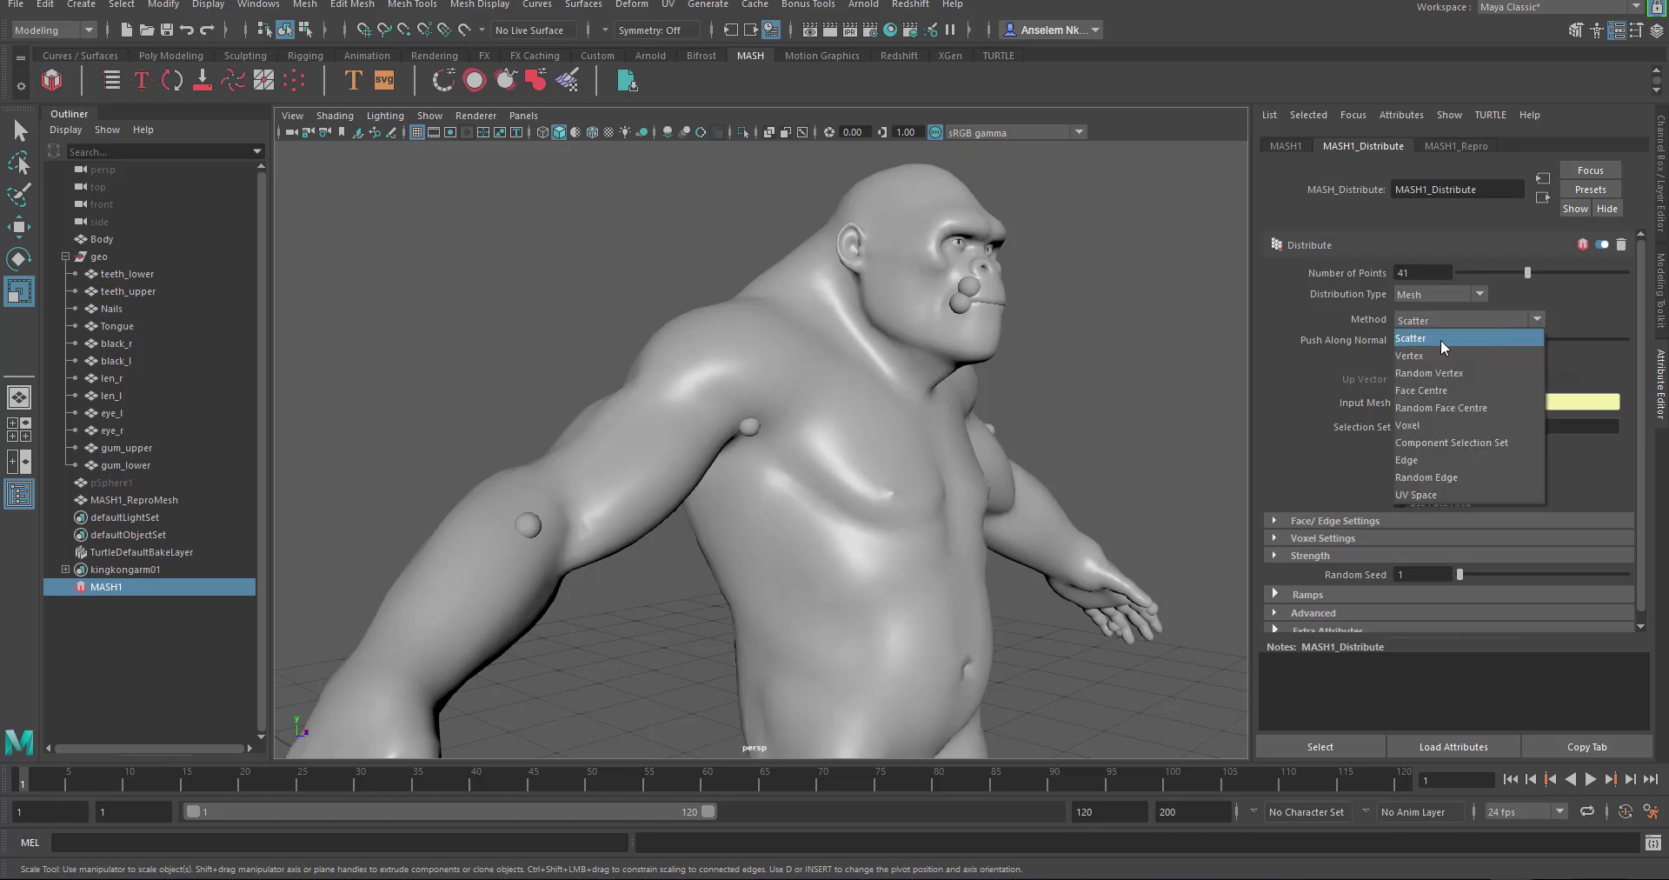
click(1499, 444)
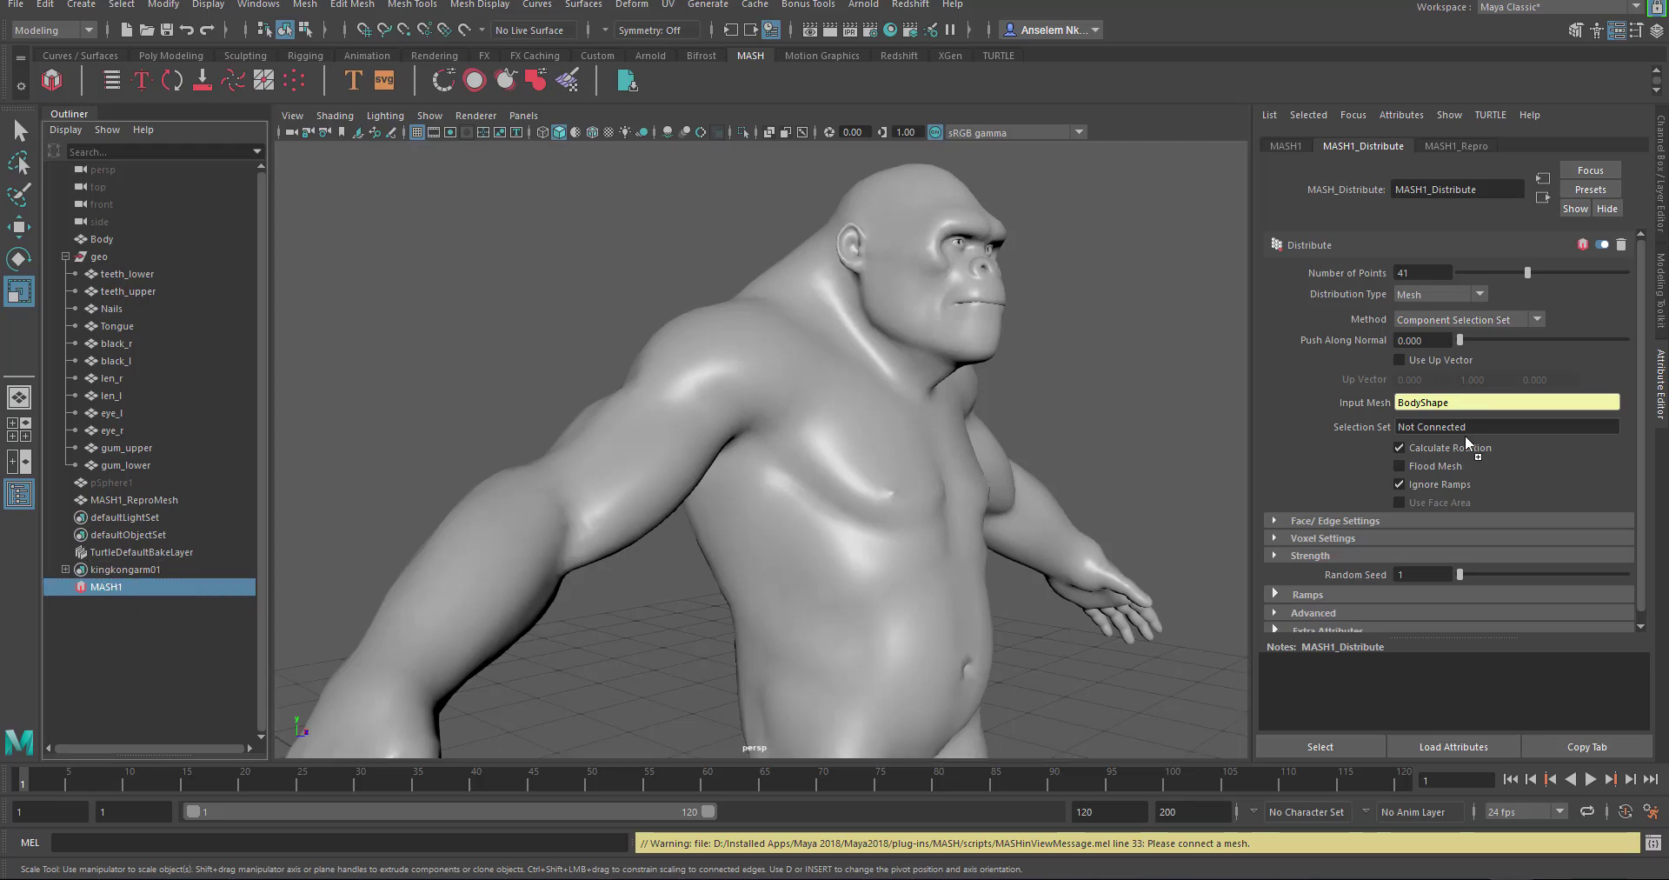
middle_drag(1471, 422, 1478, 426)
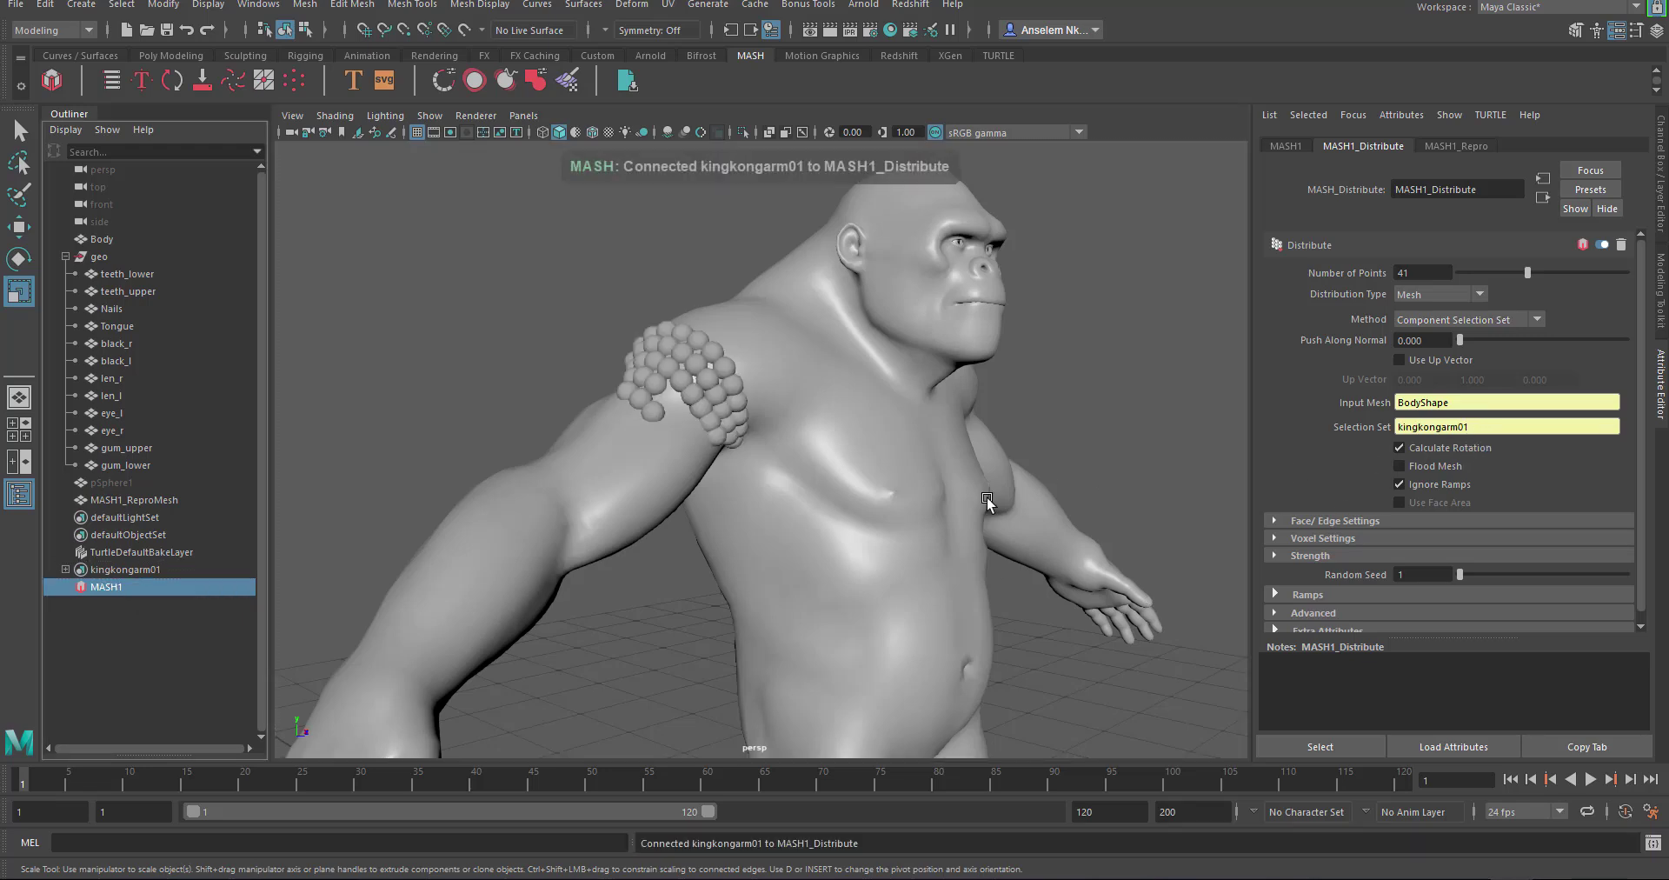
alt+drag(763, 563, 683, 596)
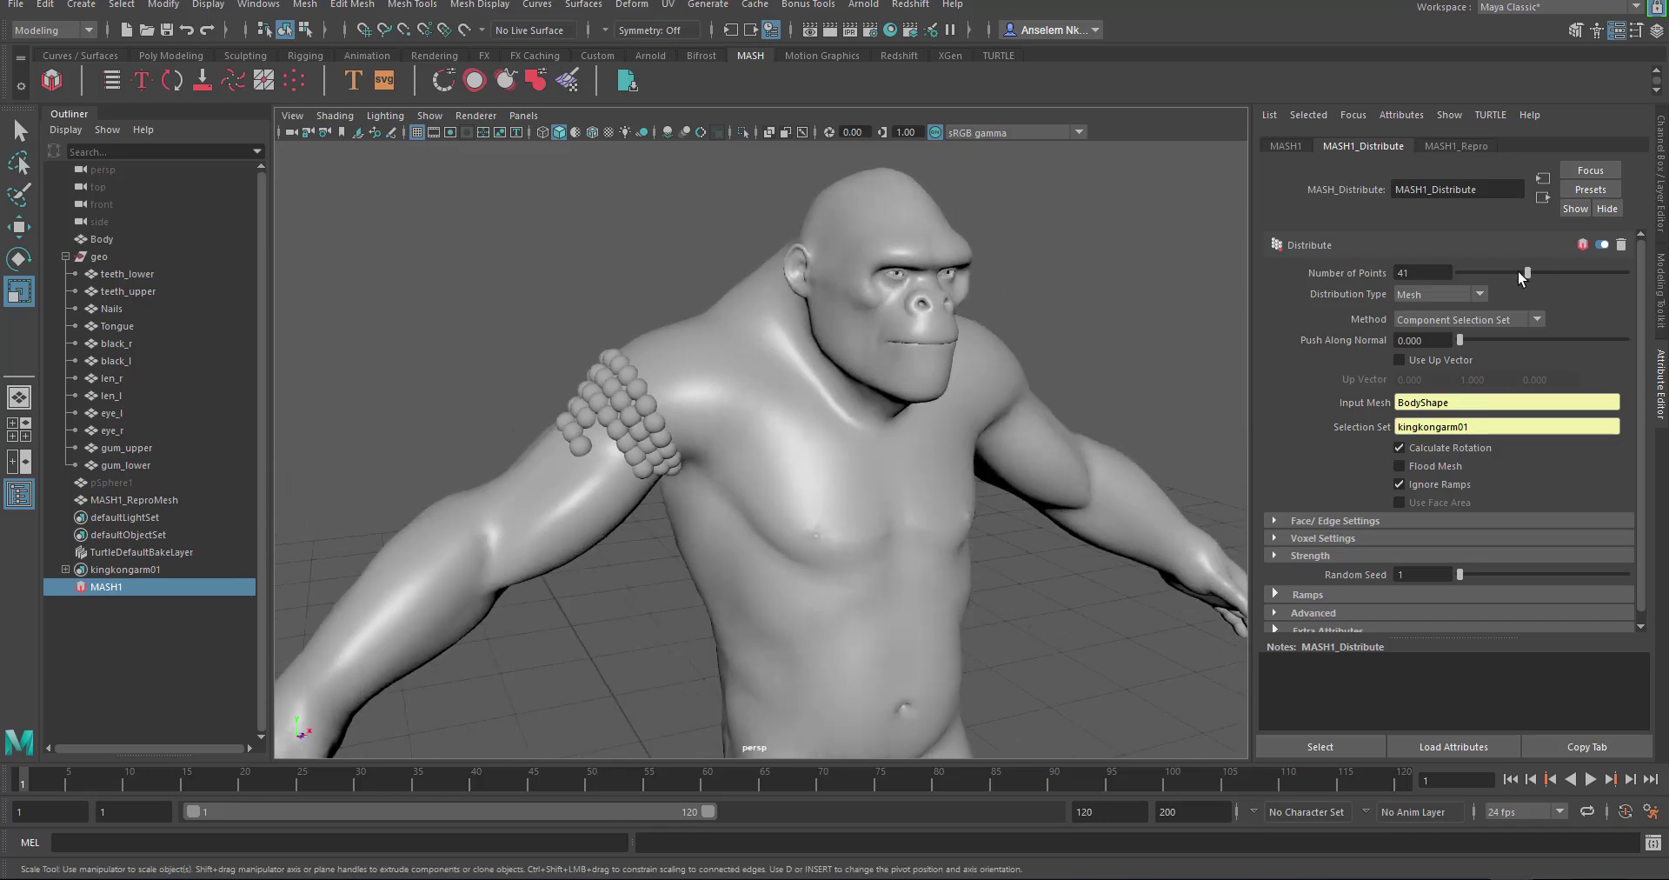
Try 100, 150 and 200 as the number of points in MASH1_Distribute to fill the arm's face set
drag(1532, 275, 1643, 288)
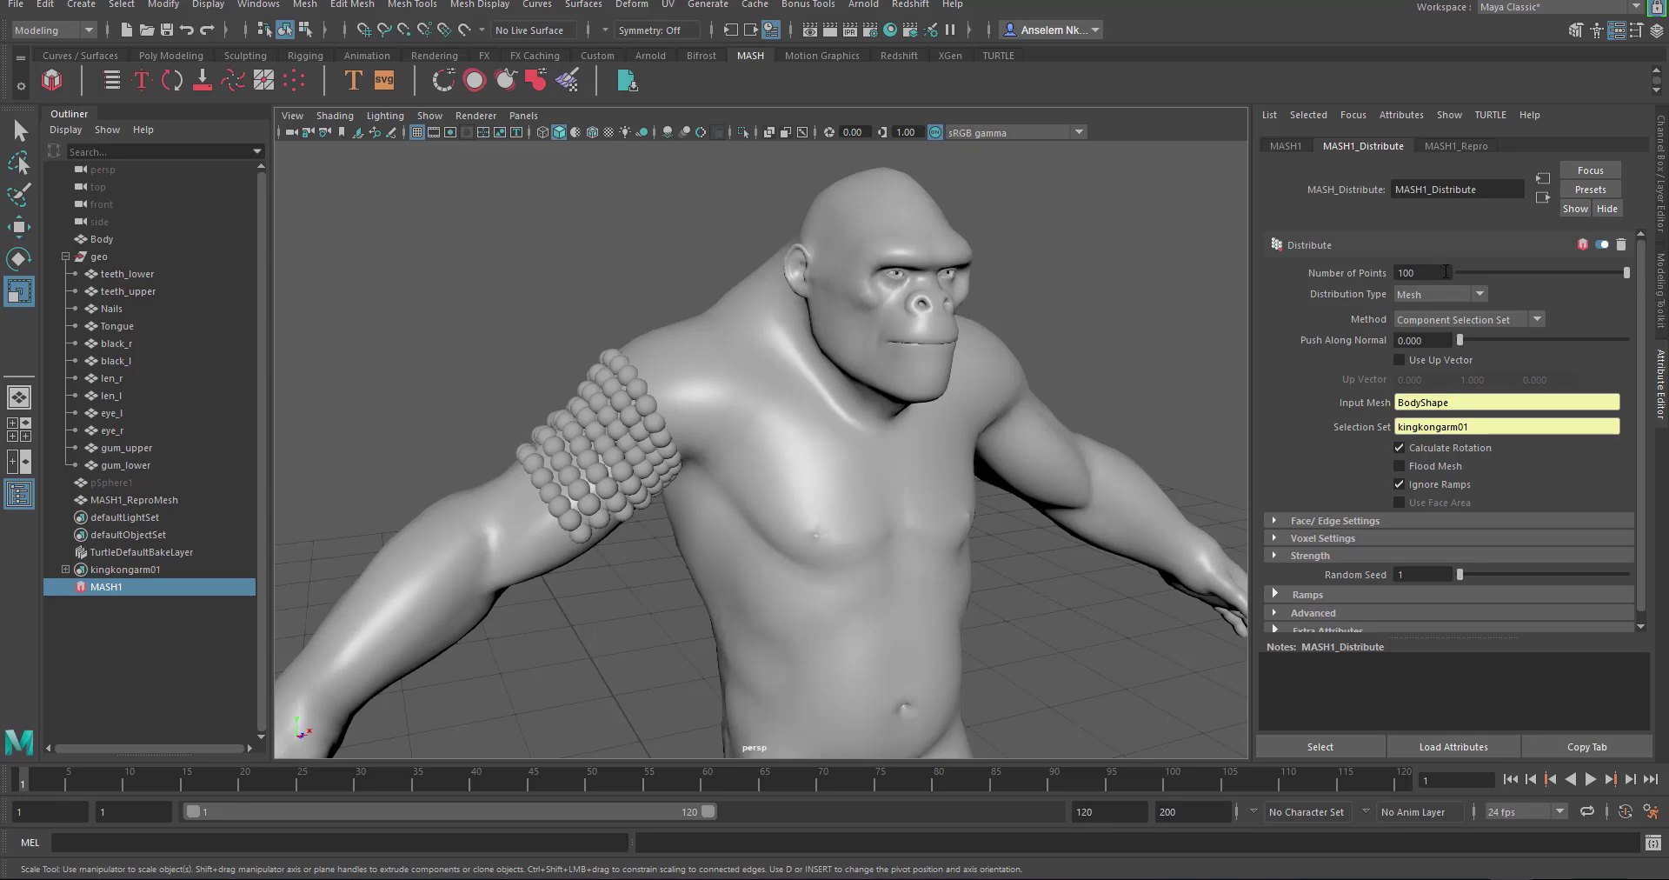
drag(1445, 272, 1326, 270)
text(150)
key(Return)
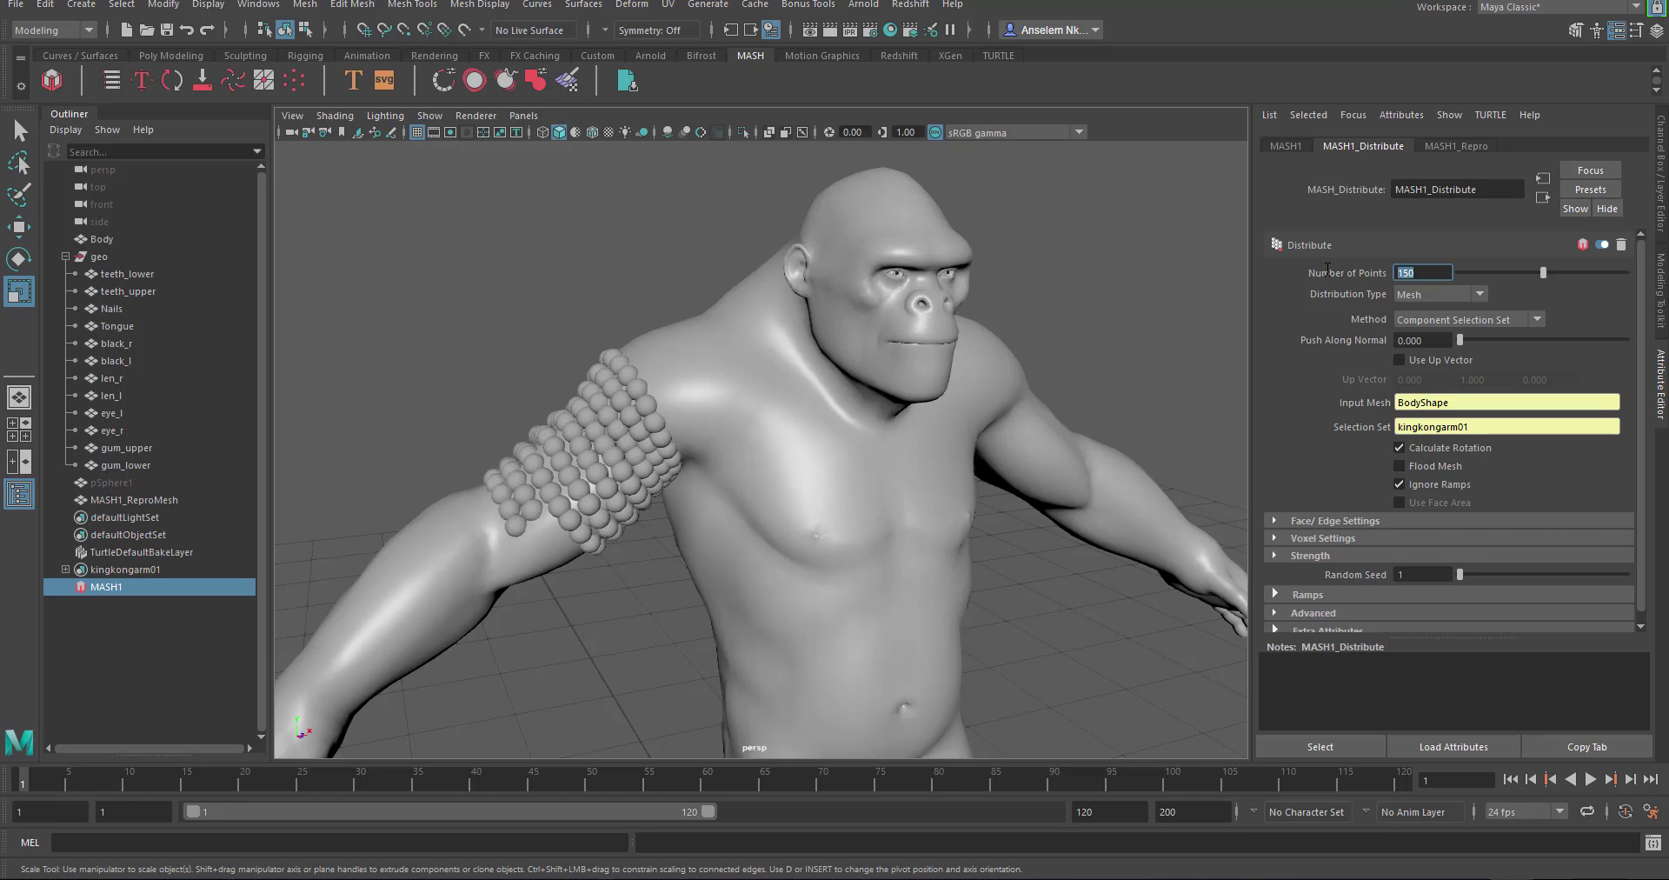
text(200)
key(Return)
alt+drag(735, 565, 919, 492)
Set the number of points in MASH1_Distribute to 250
click(1438, 272)
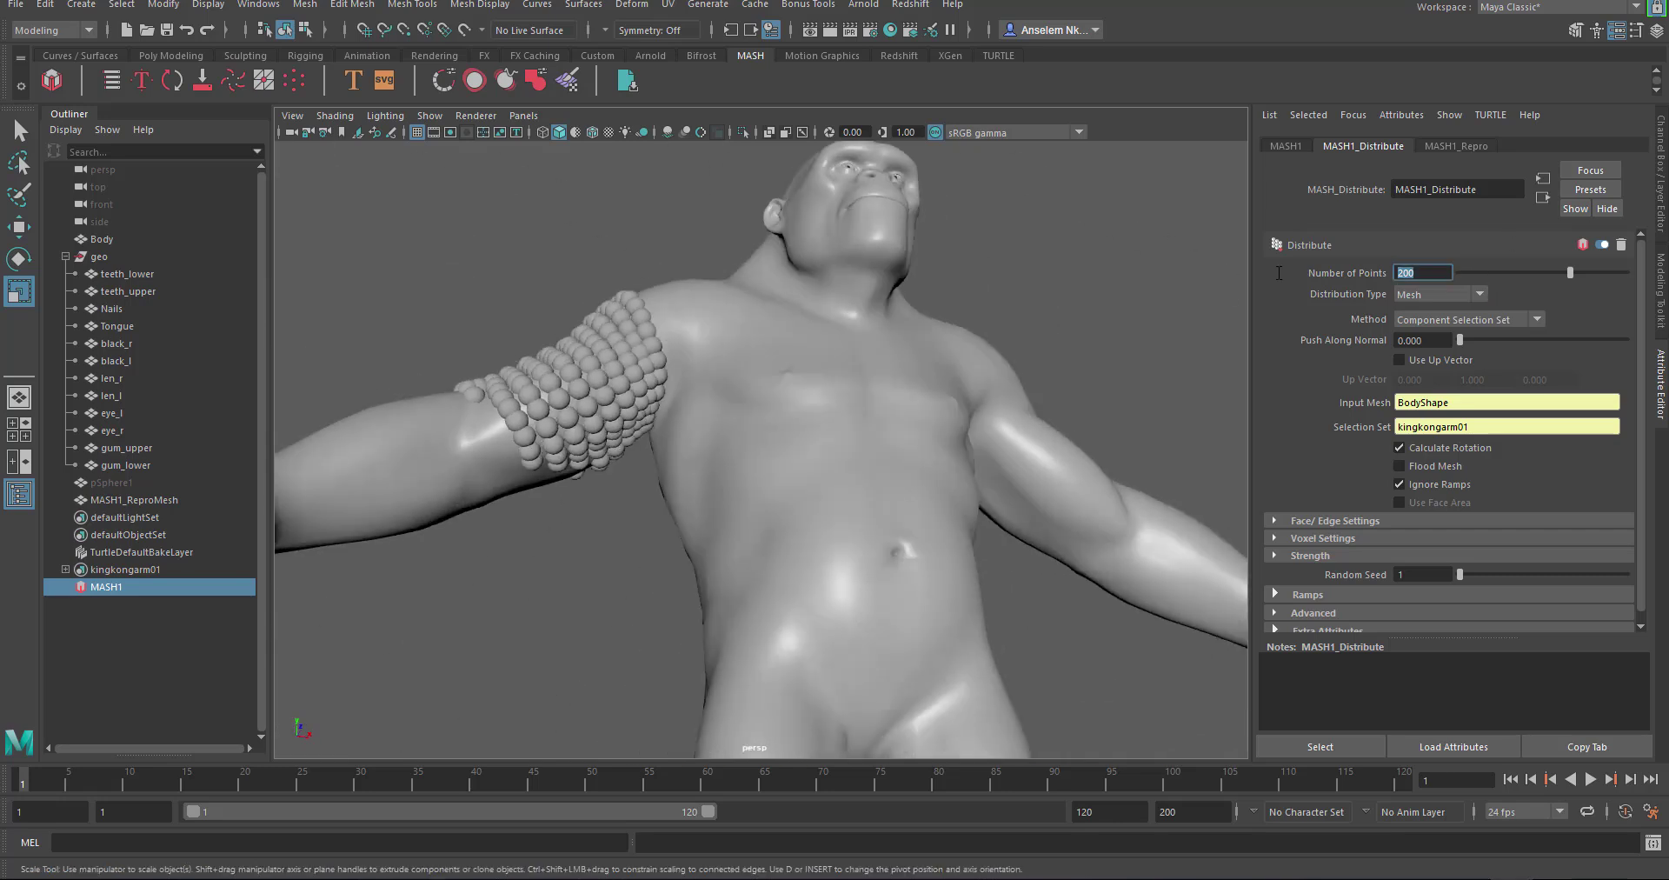
text(250)
key(Return)
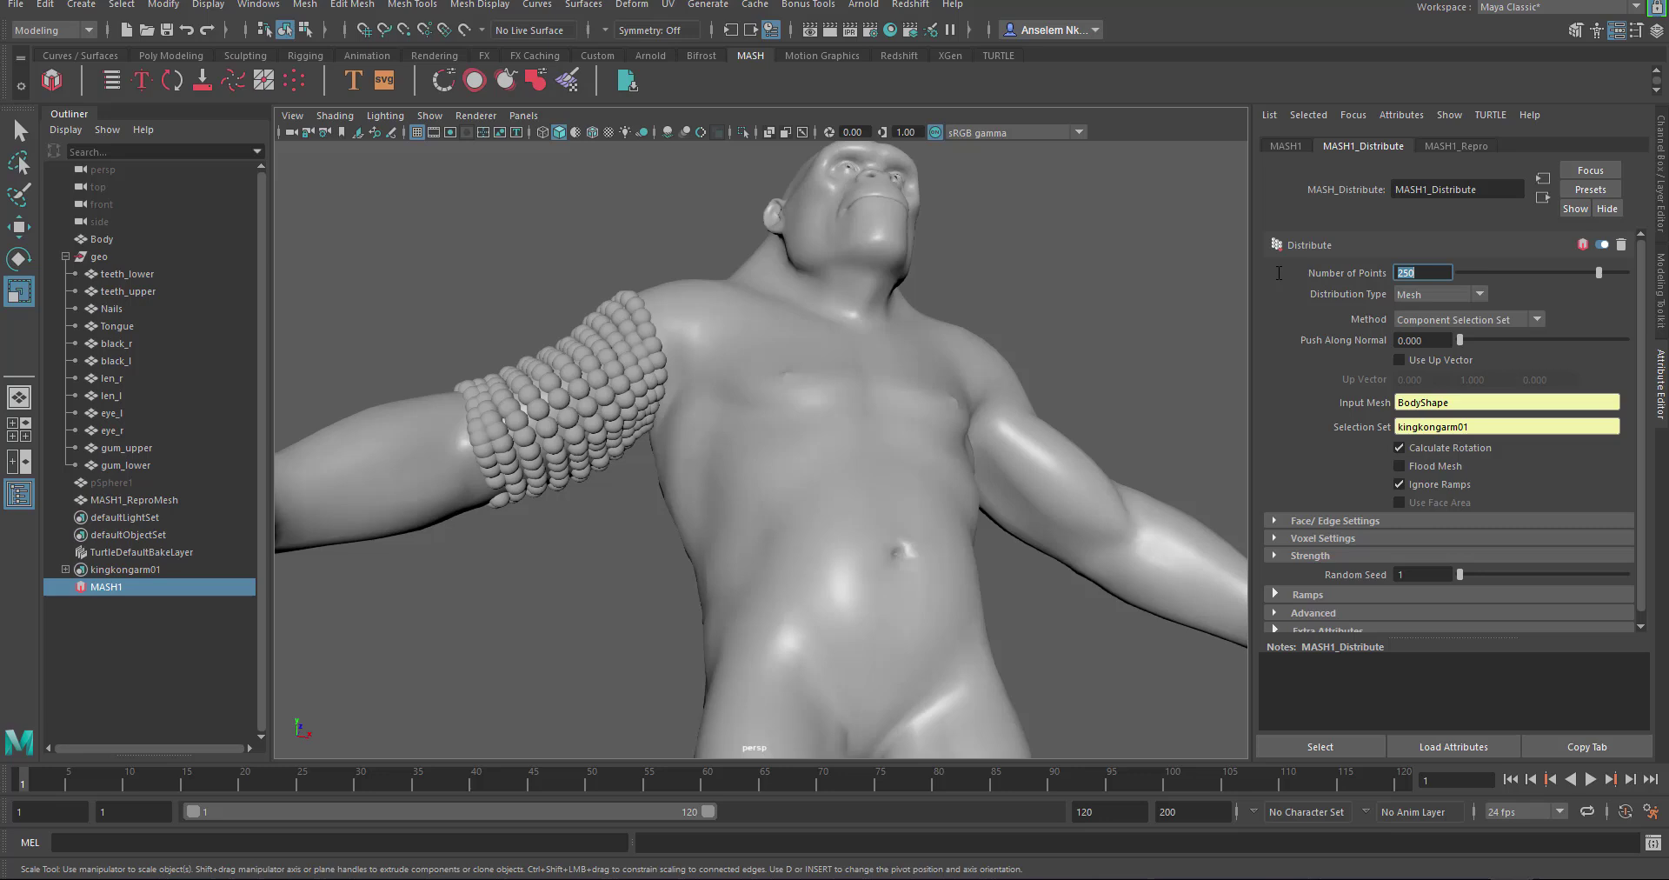
alt+drag(728, 404, 584, 488)
mouse_move(939, 610)
alt+right_down()
mouse_move(839, 556)
mouse_move(914, 602)
alt+right_up()
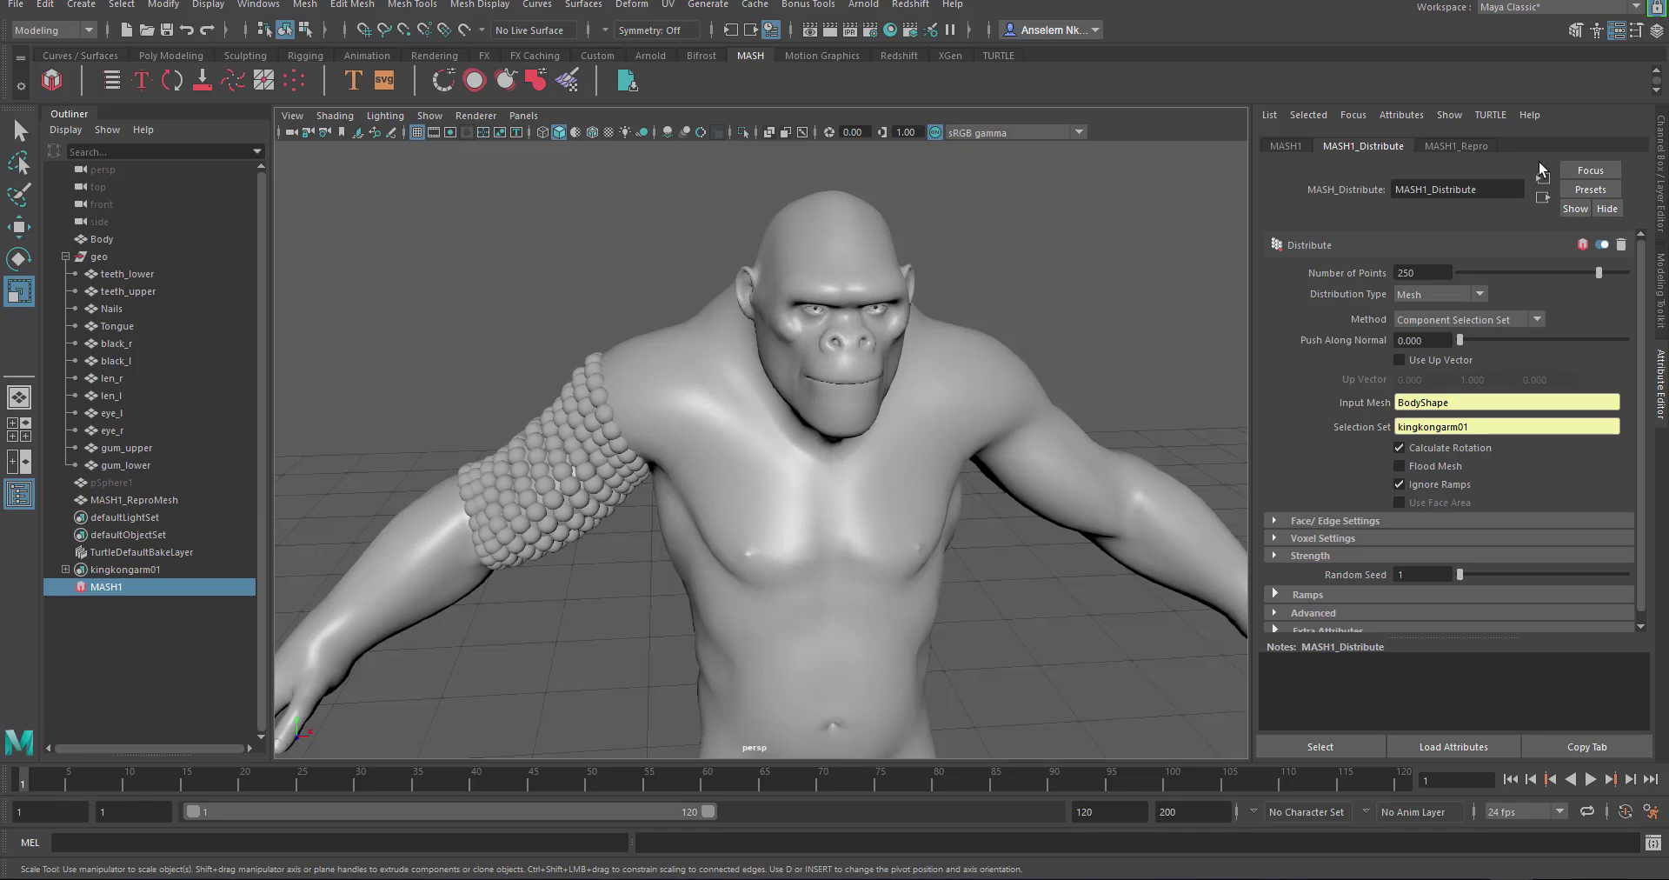
Examine the sphere-covered upper arm from several angles and review the nodes that can be added to MASH1
click(1660, 156)
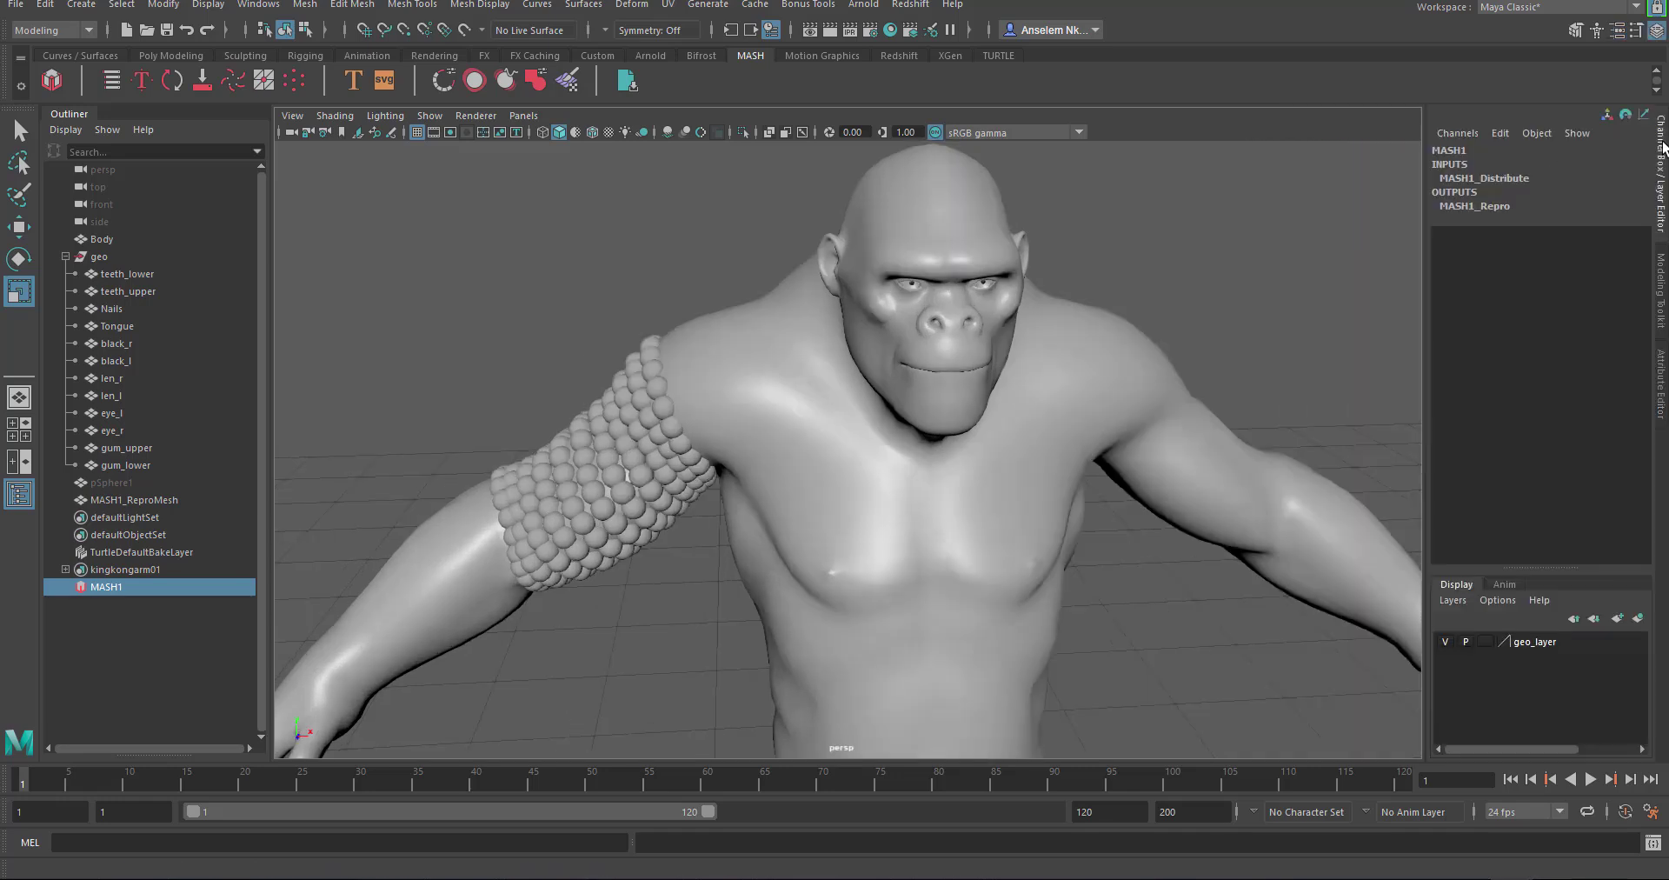
click(1660, 387)
click(1280, 146)
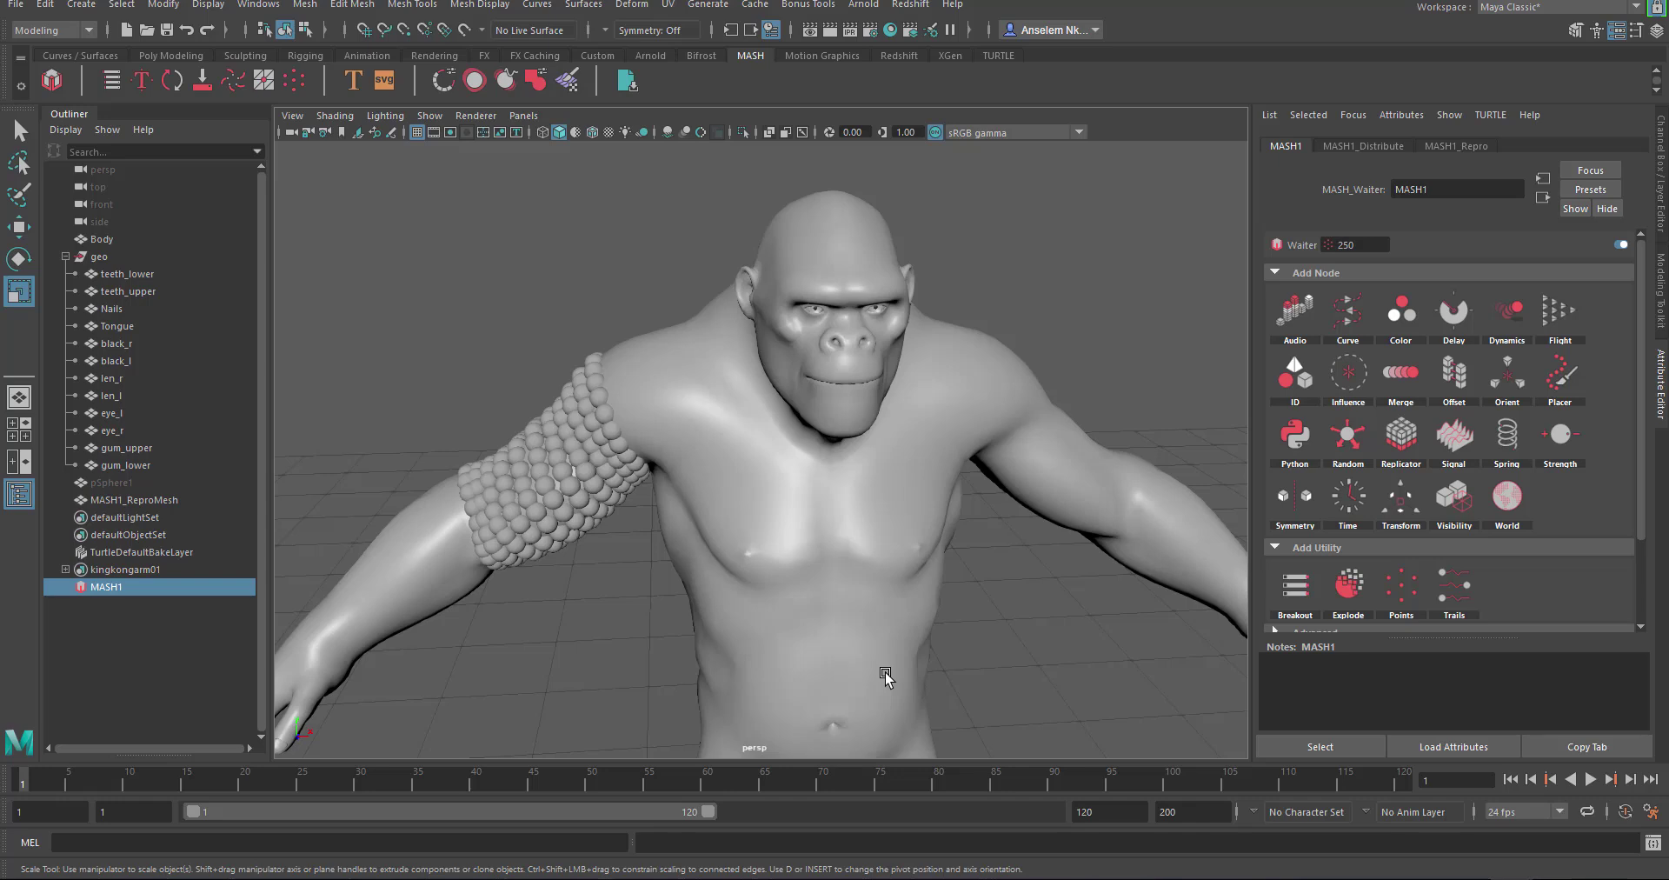
alt+right_drag(884, 676, 789, 560)
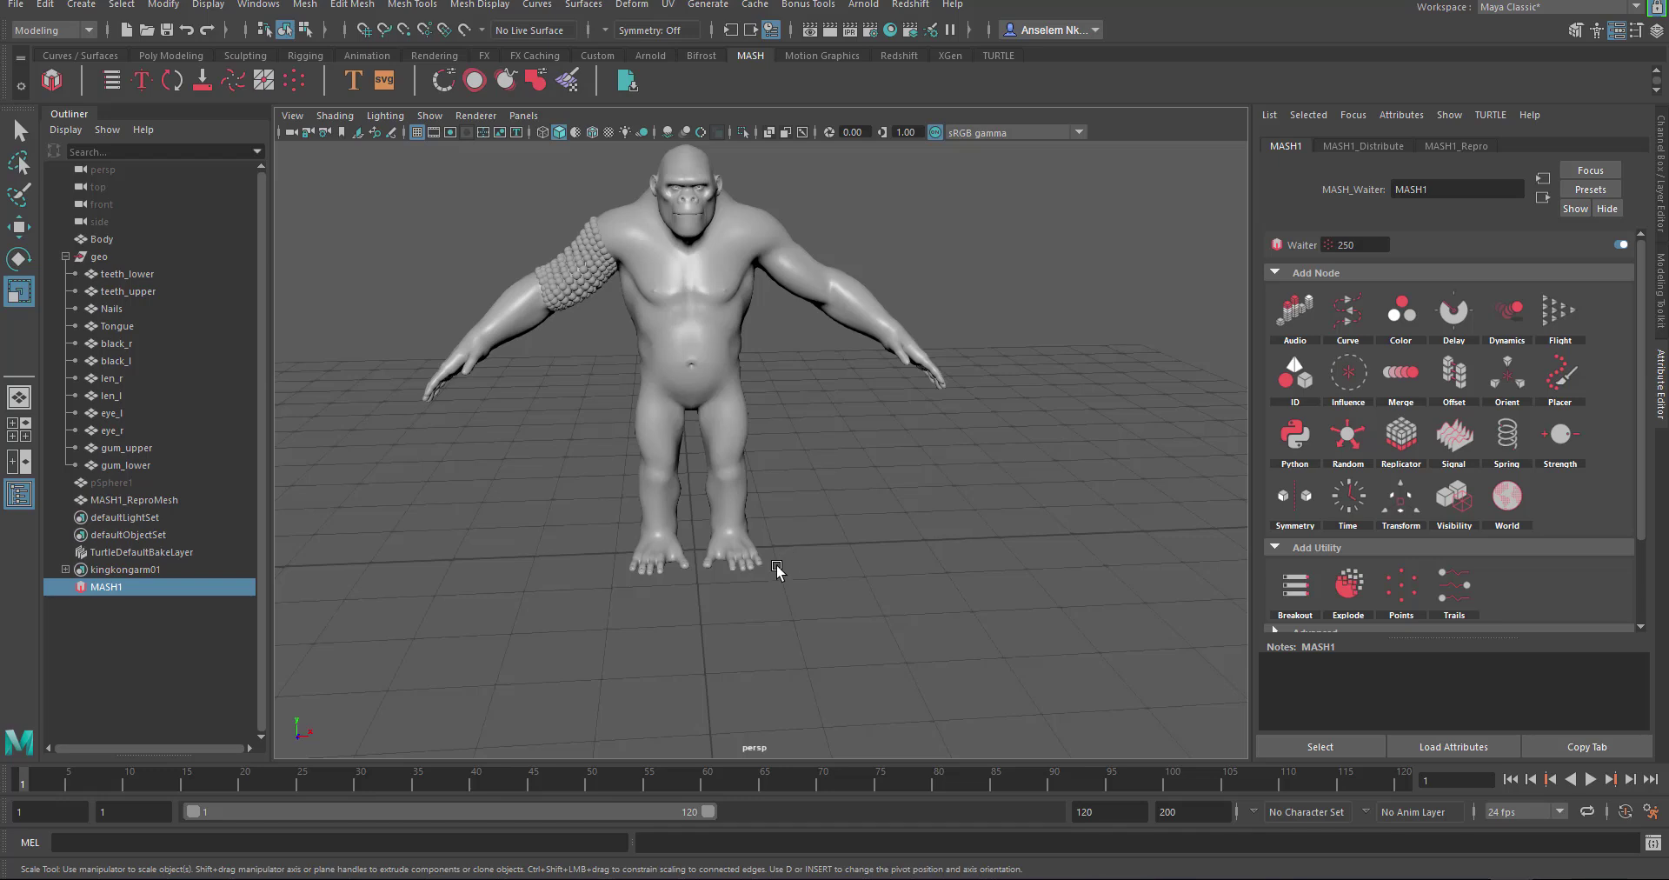
alt+middle_drag(737, 557, 722, 529)
alt+right_drag(722, 529, 794, 575)
alt+middle_drag(794, 580, 904, 747)
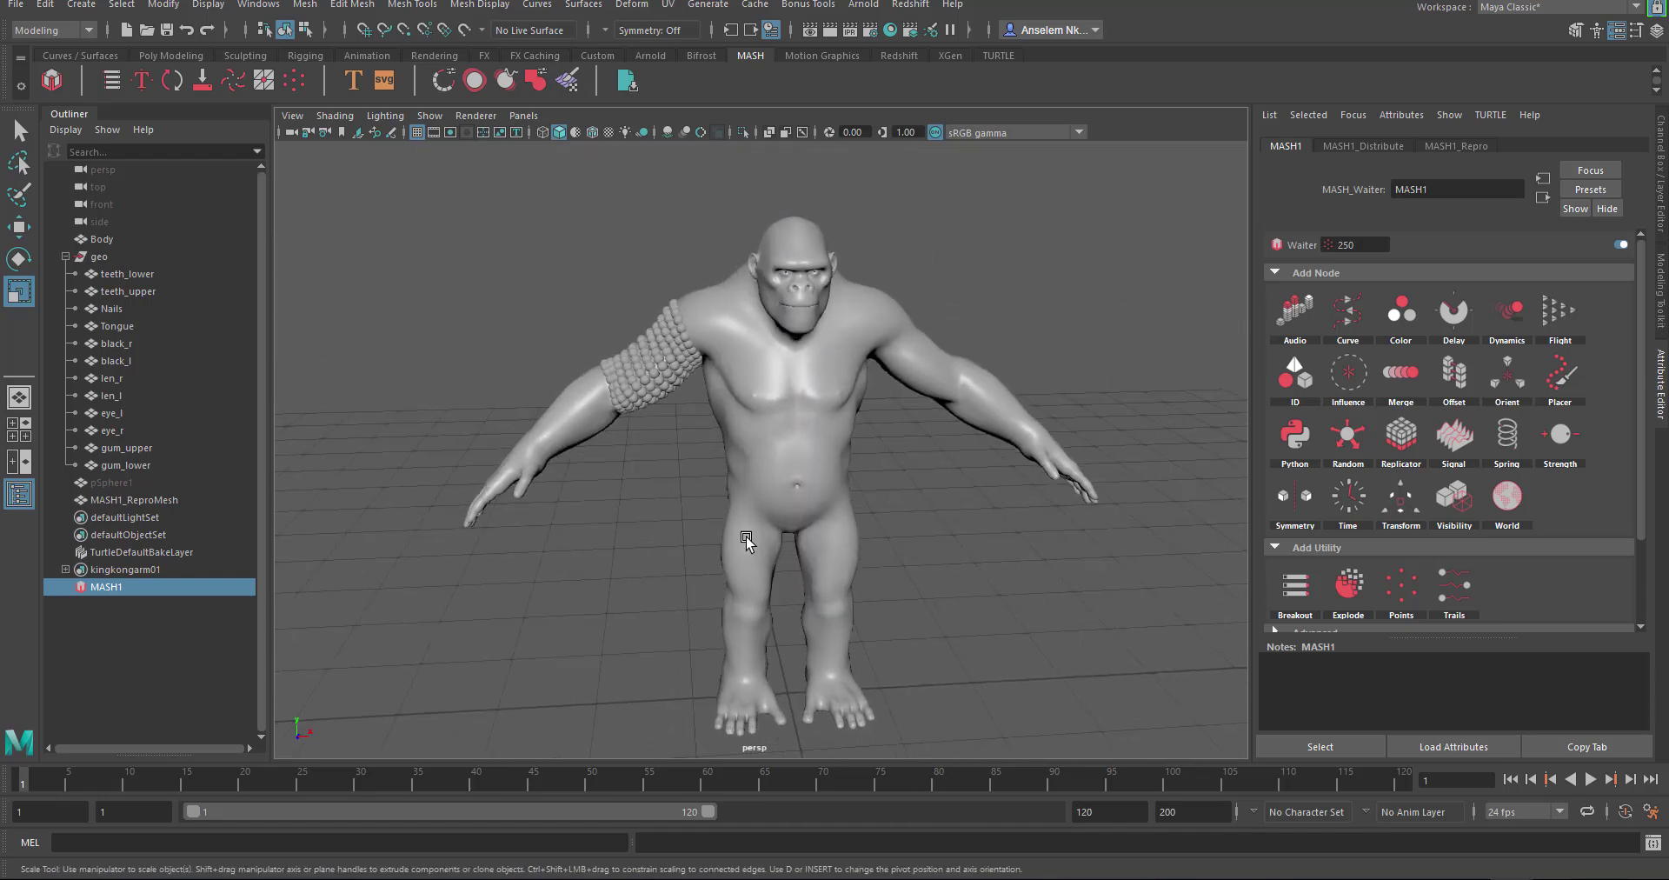
alt+drag(745, 539, 886, 466)
alt+right_drag(943, 565, 979, 670)
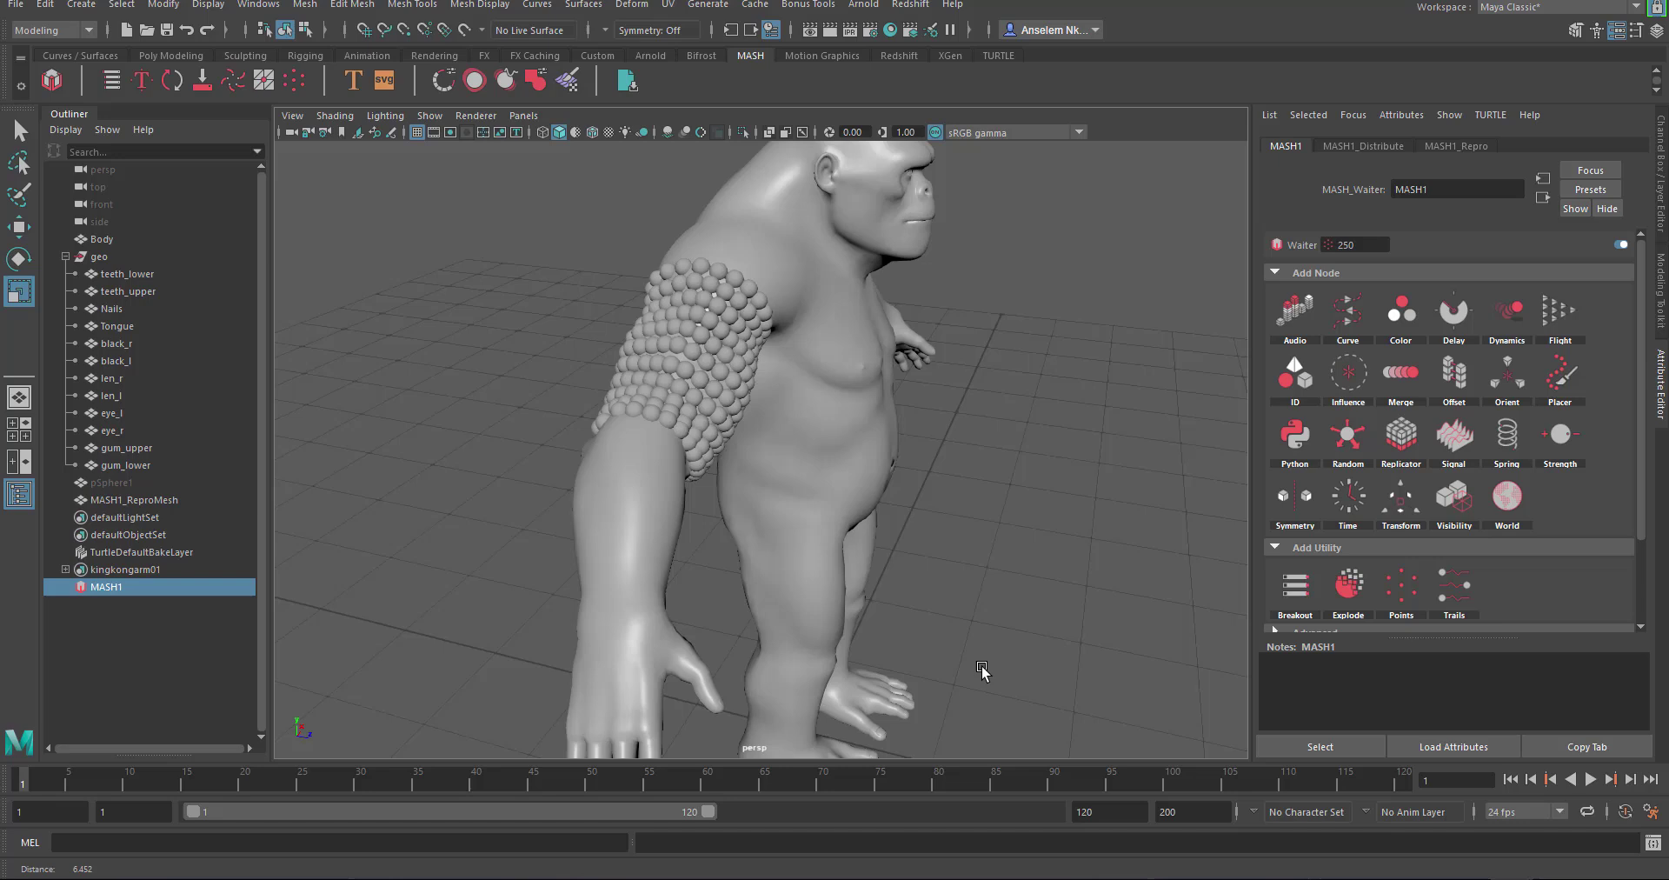
alt+drag(980, 670, 800, 634)
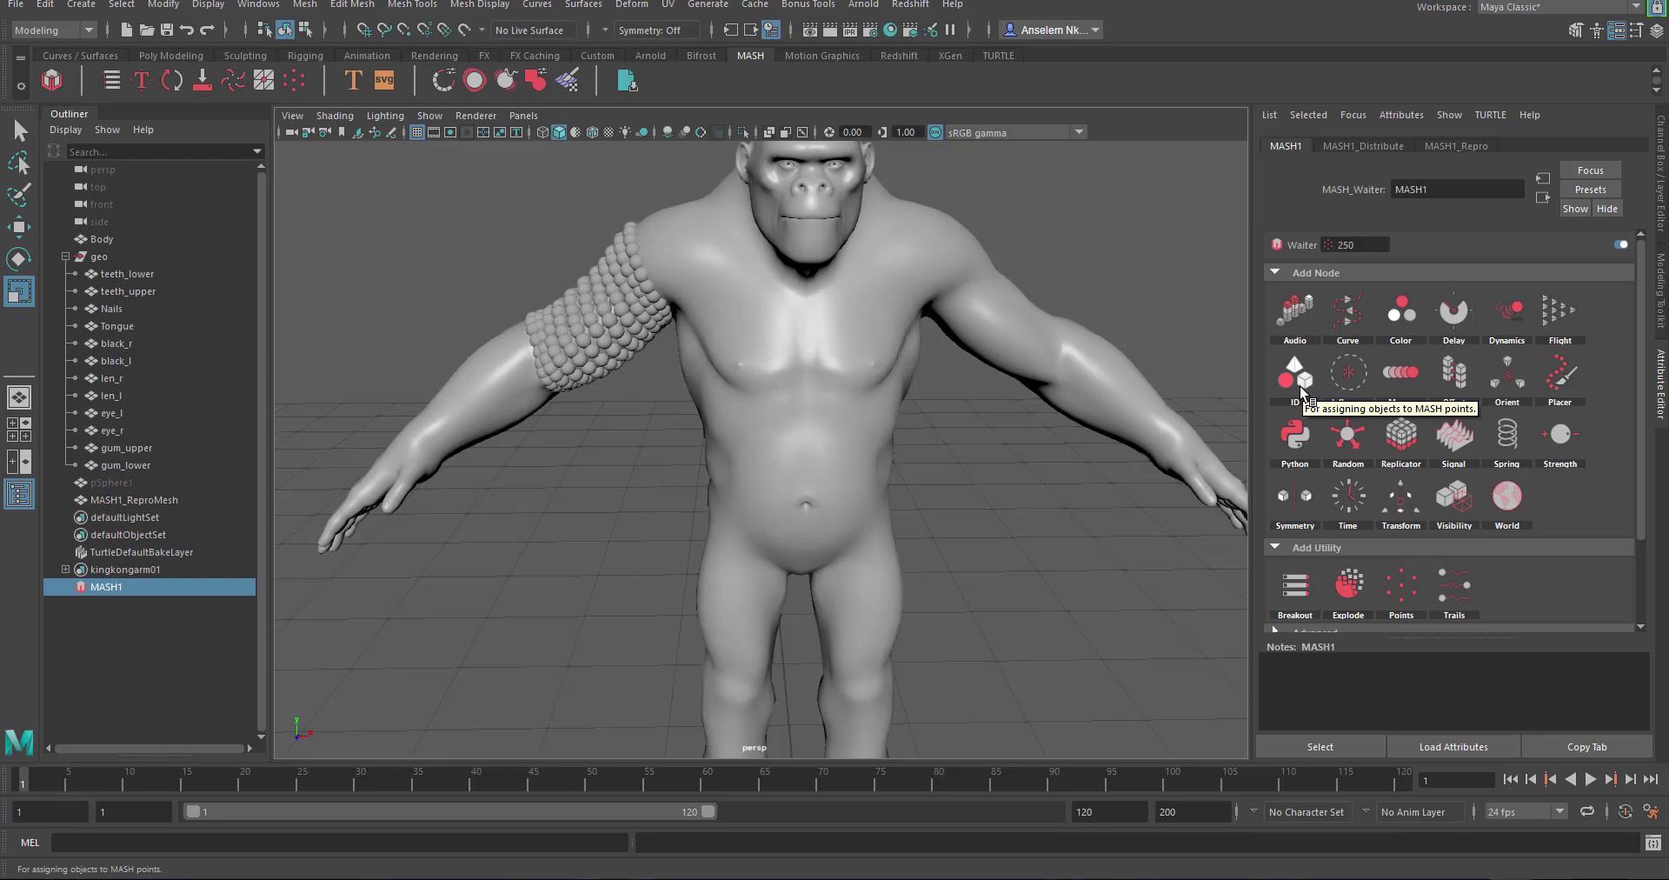
alt+drag(1077, 457, 1034, 545)
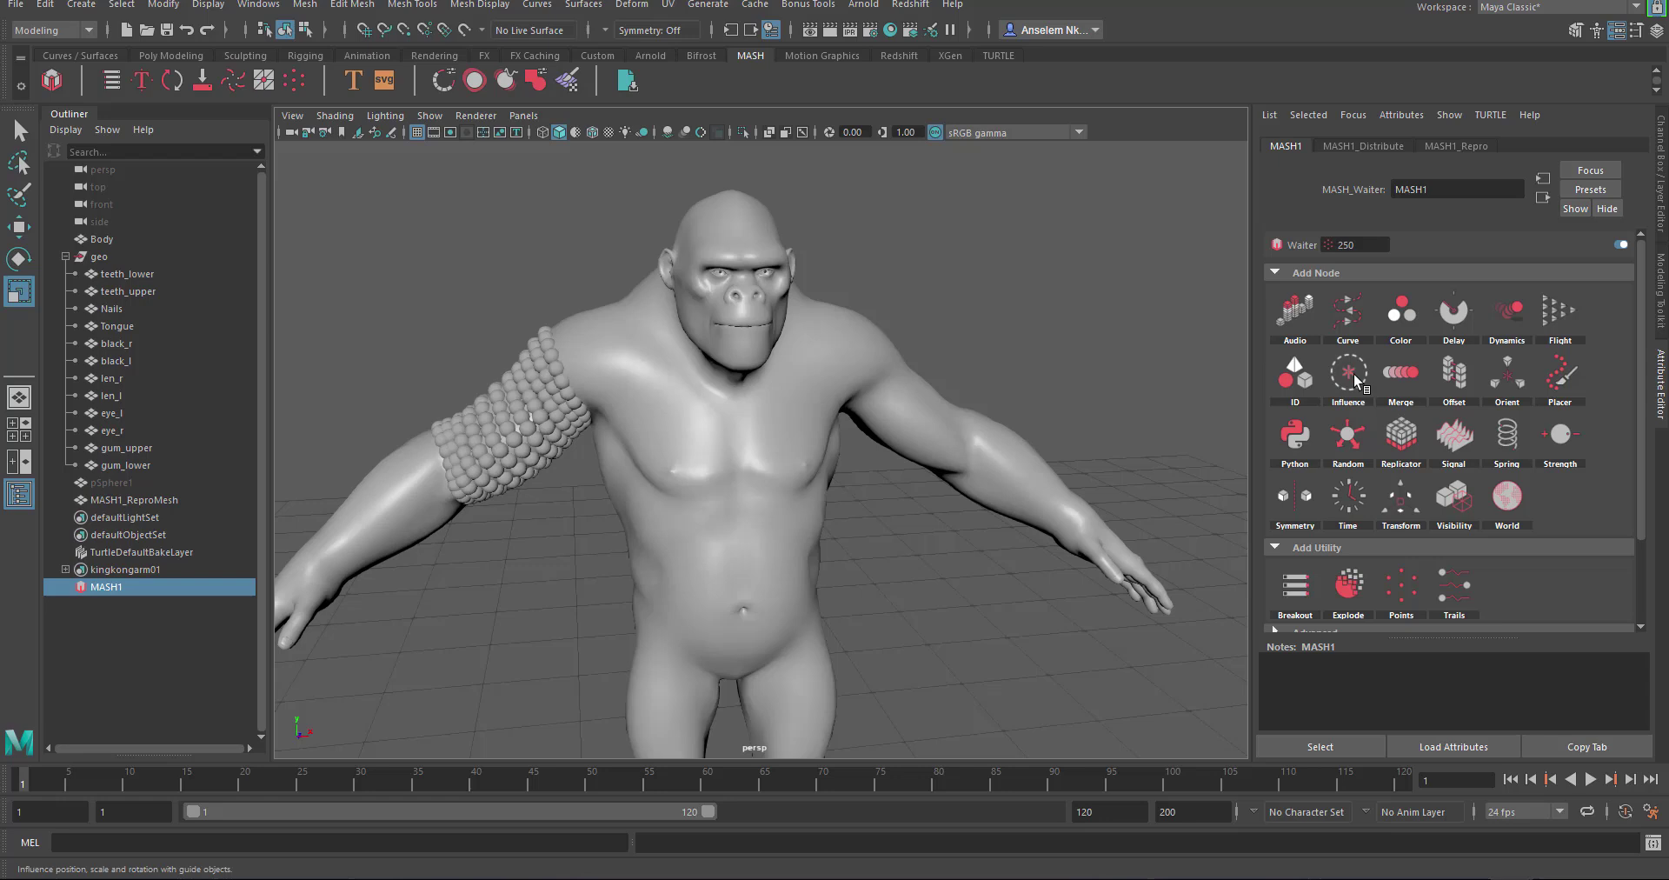
Add an Influence node to the MASH1 network
right_click(1362, 378)
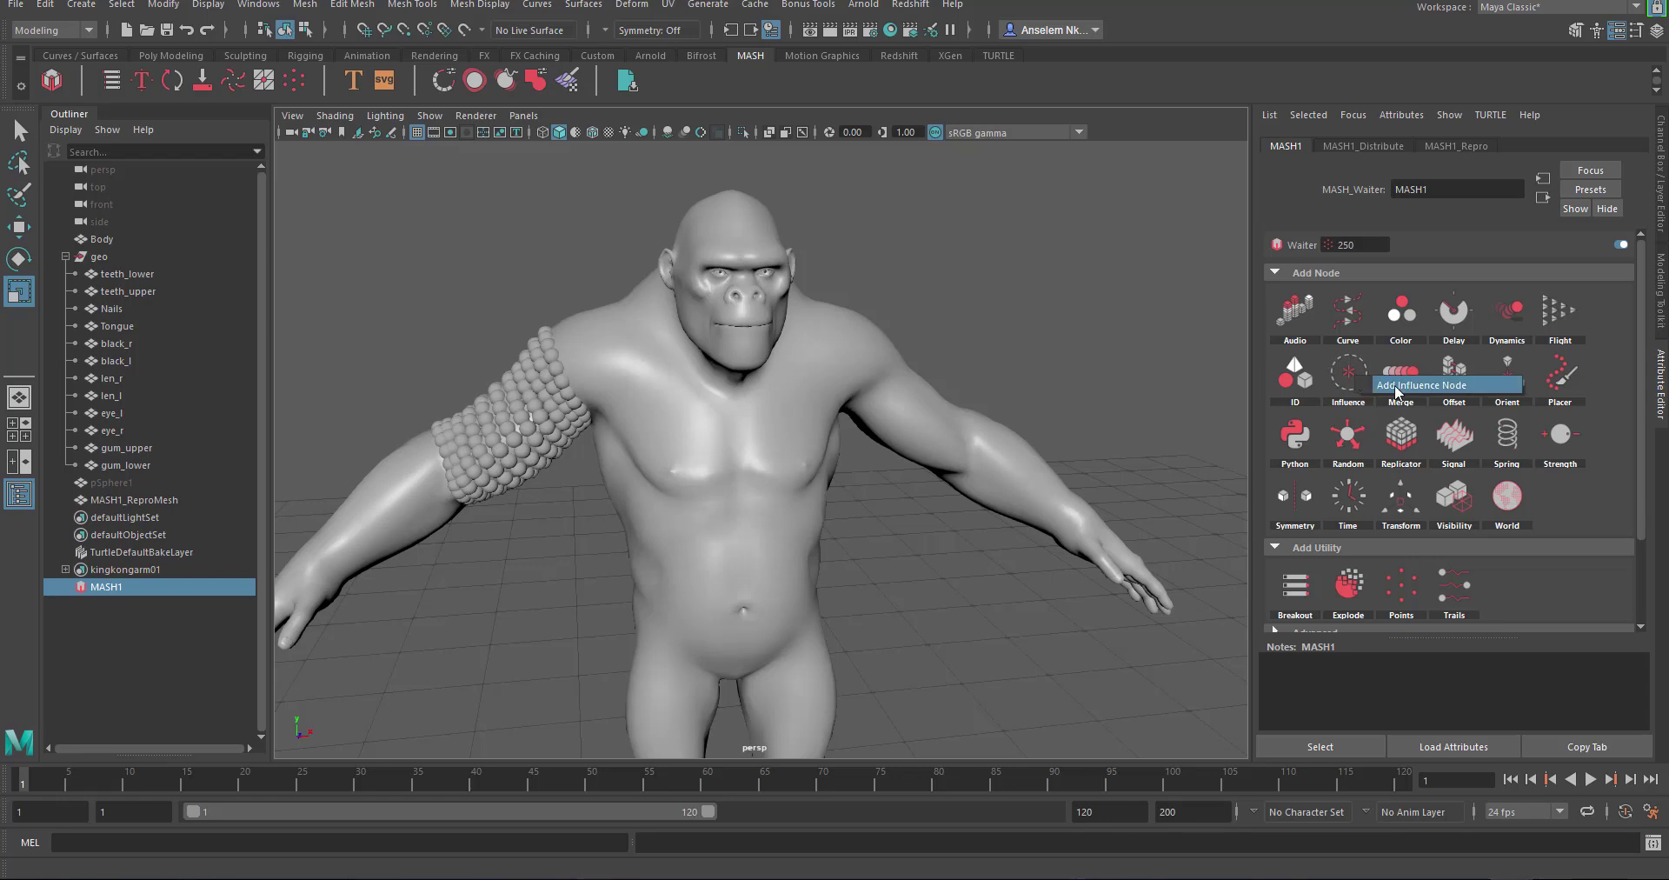
click(1395, 387)
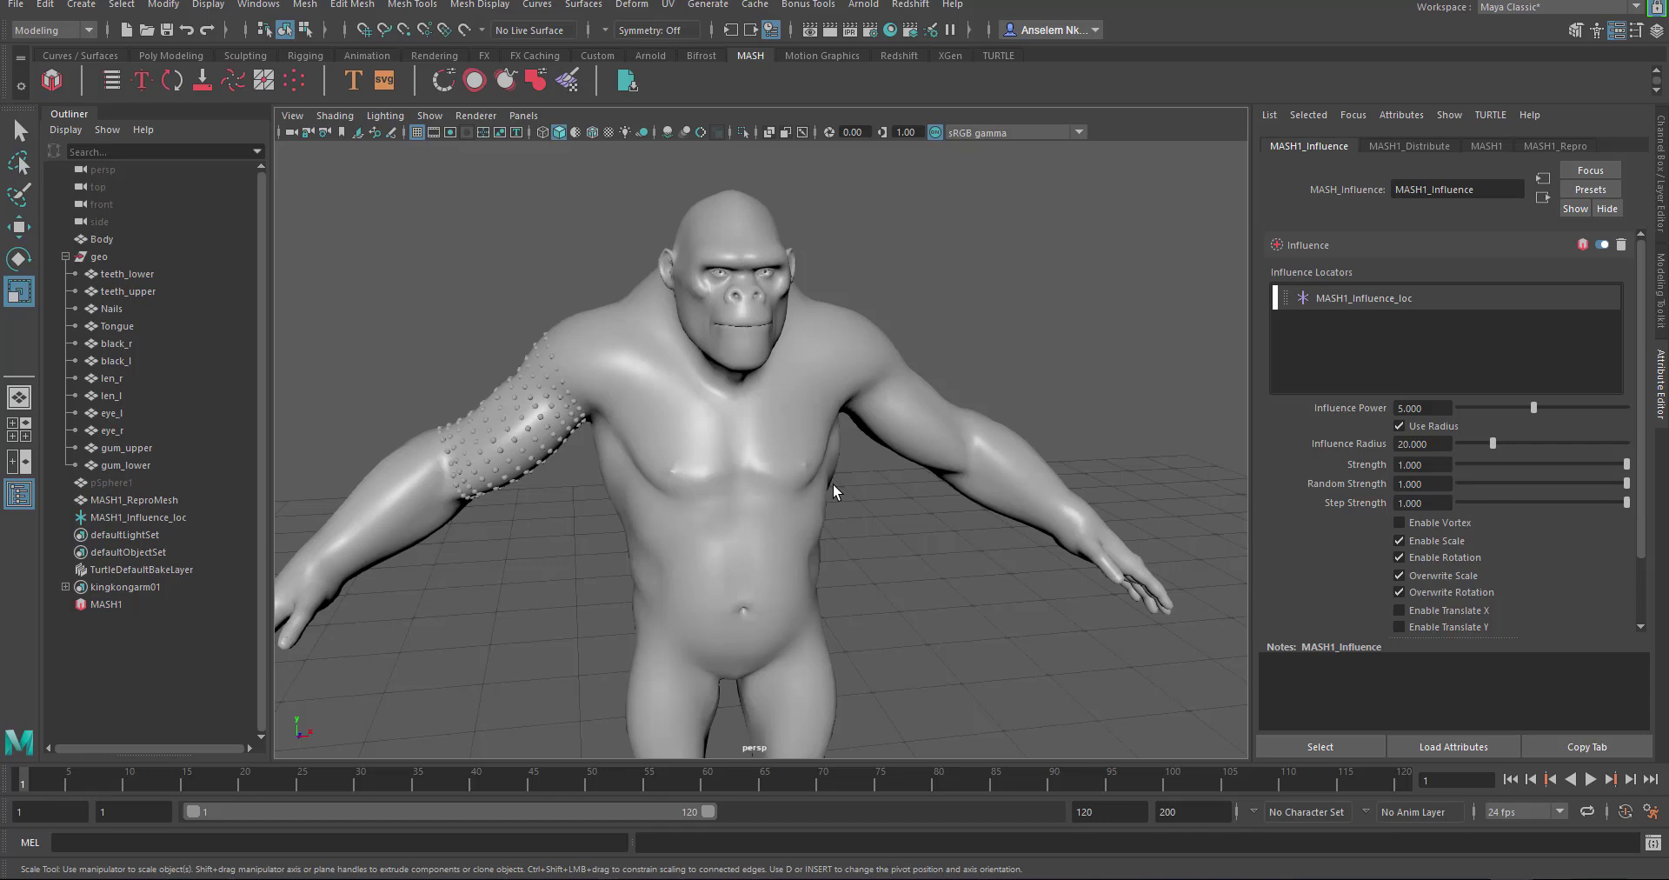
scroll(567, 637, down, 5)
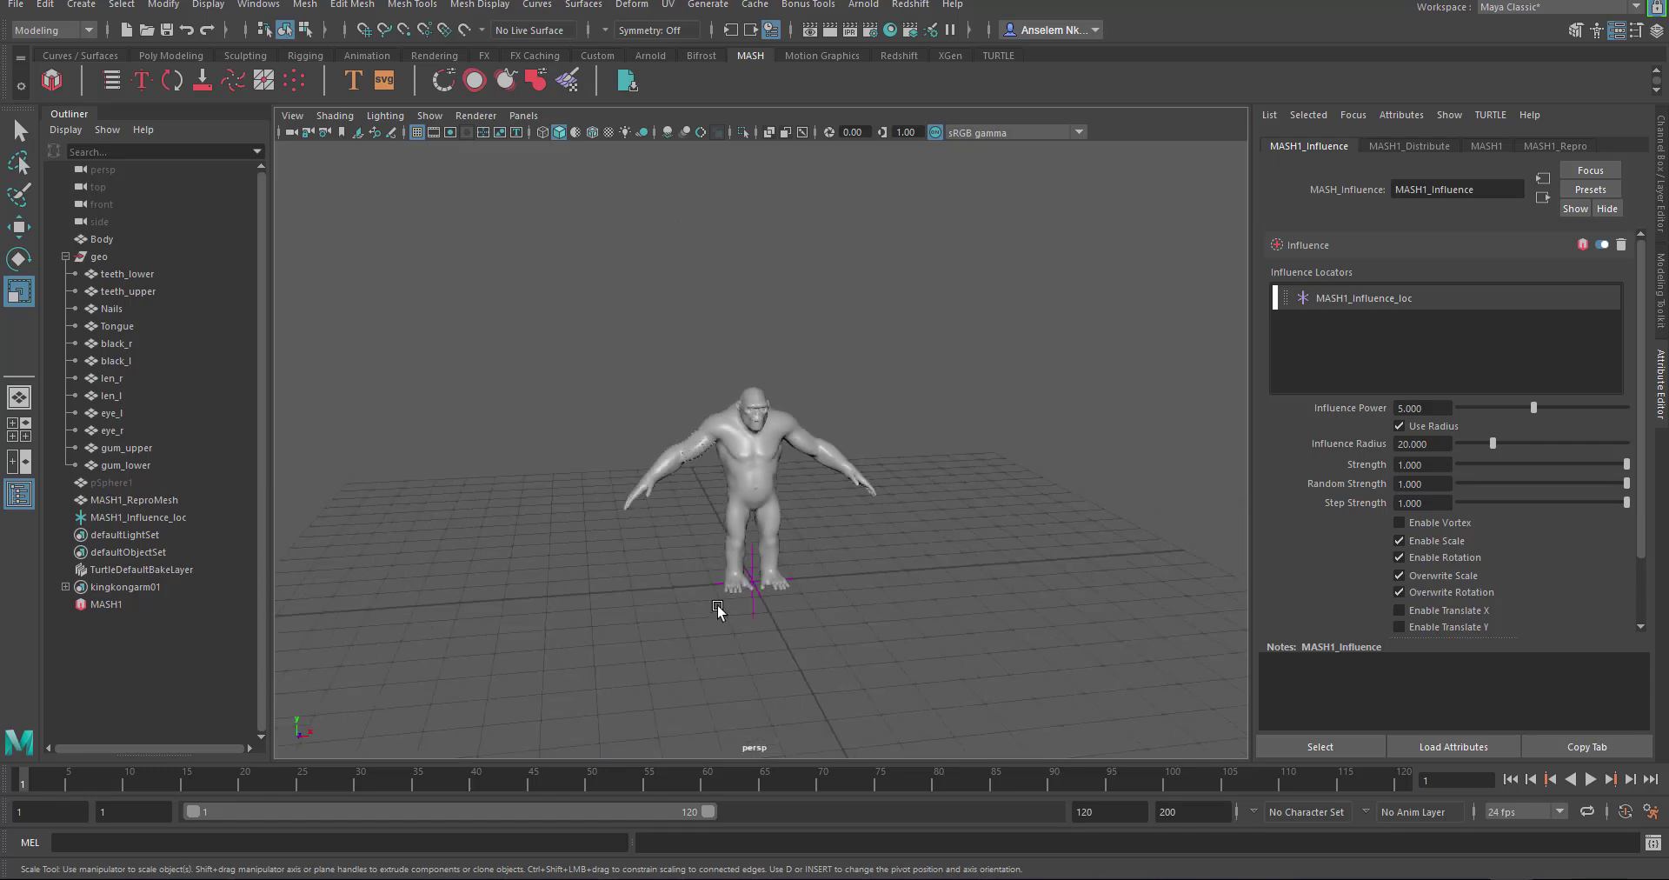
scroll(737, 616, up, 3)
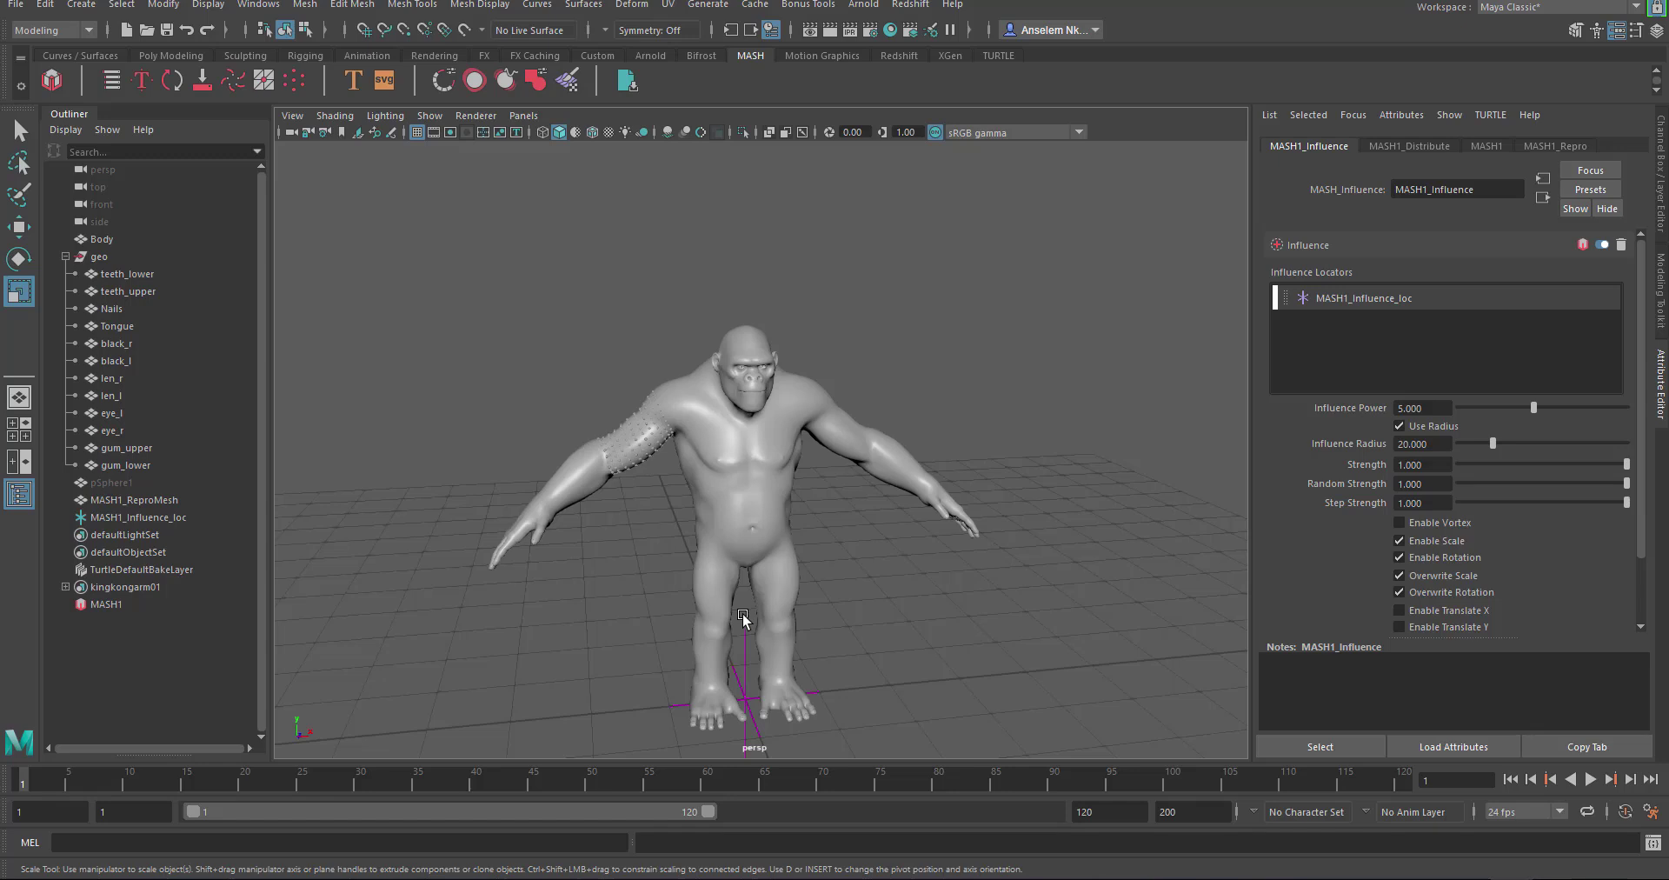
Move the influence locator from the gorilla's feet to the sphere-covered upper arm, at about -1.08, 3.30, 0
click(753, 661)
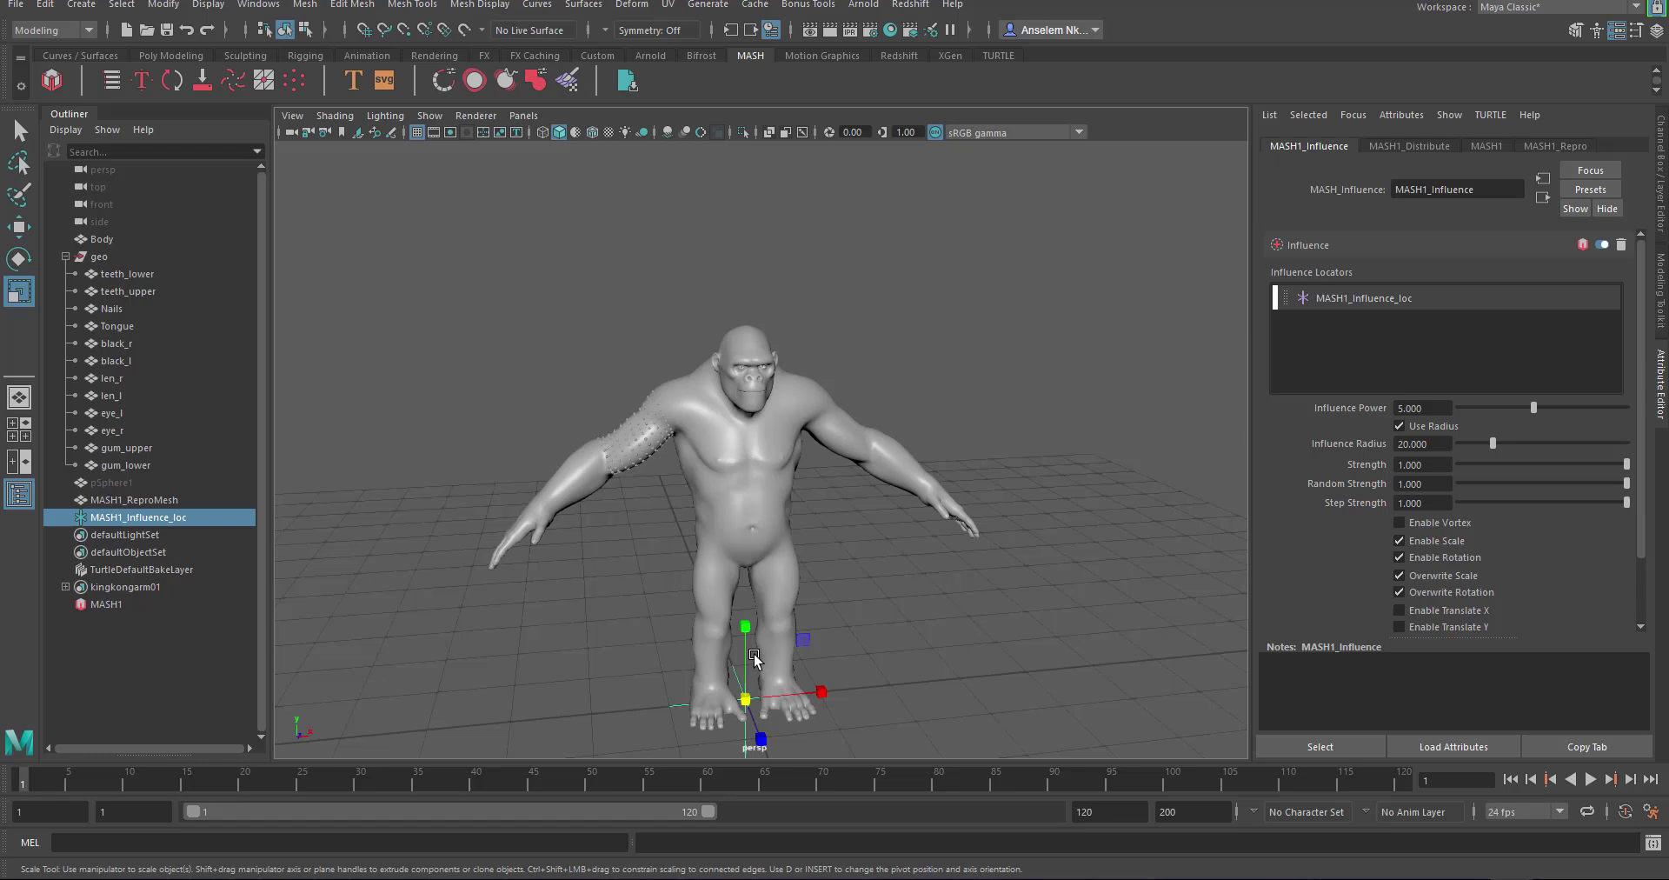
click(19, 227)
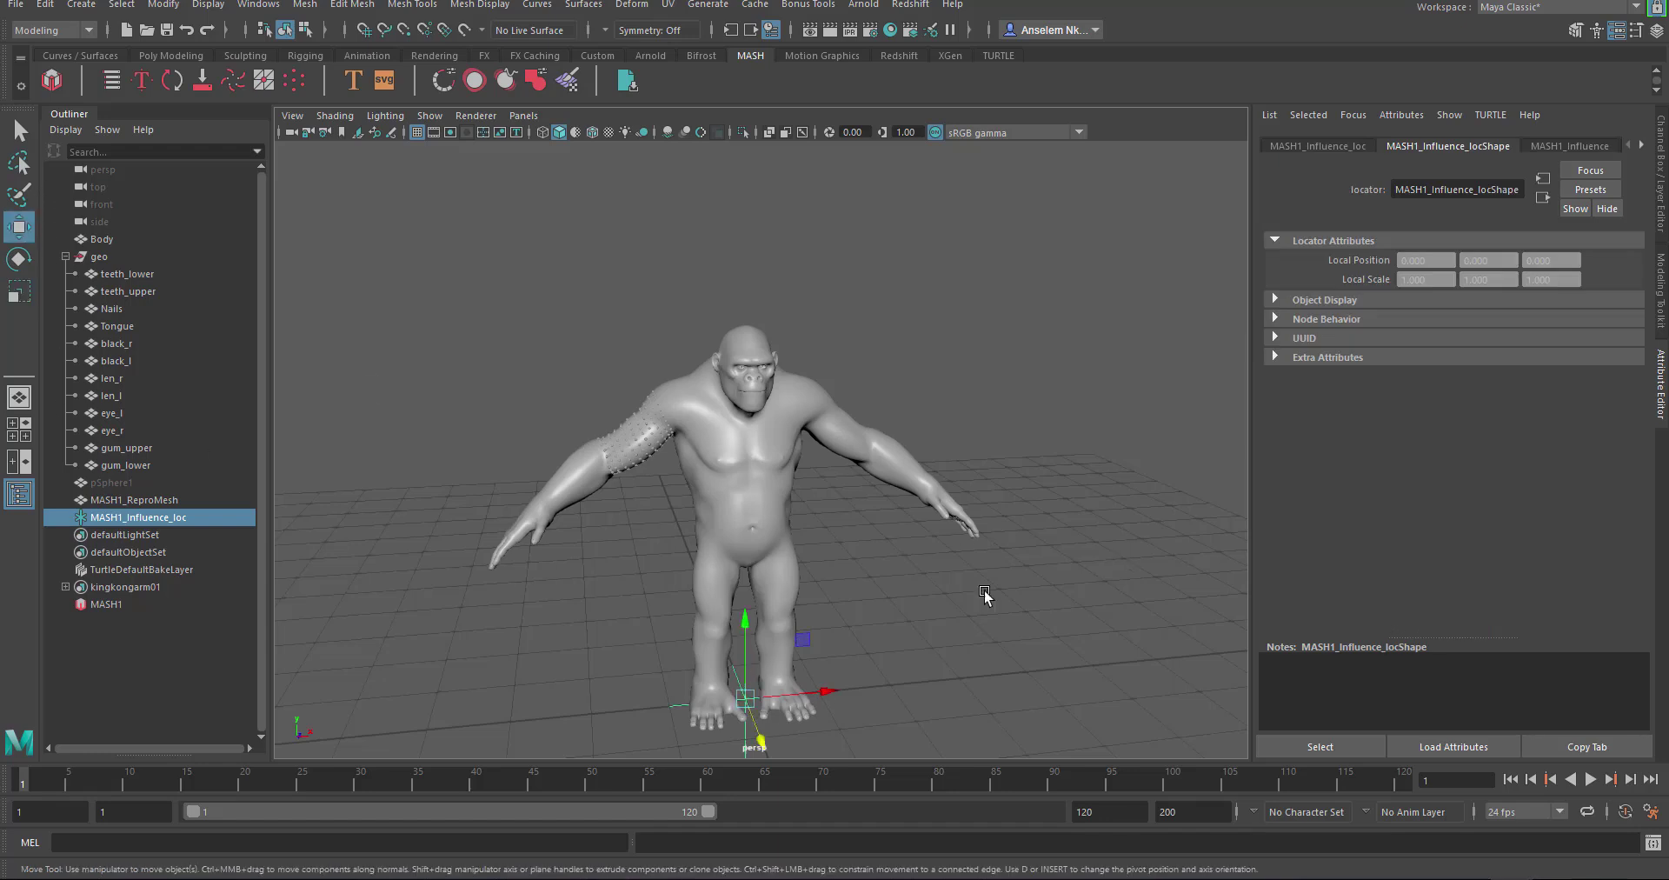
drag(757, 619, 740, 563)
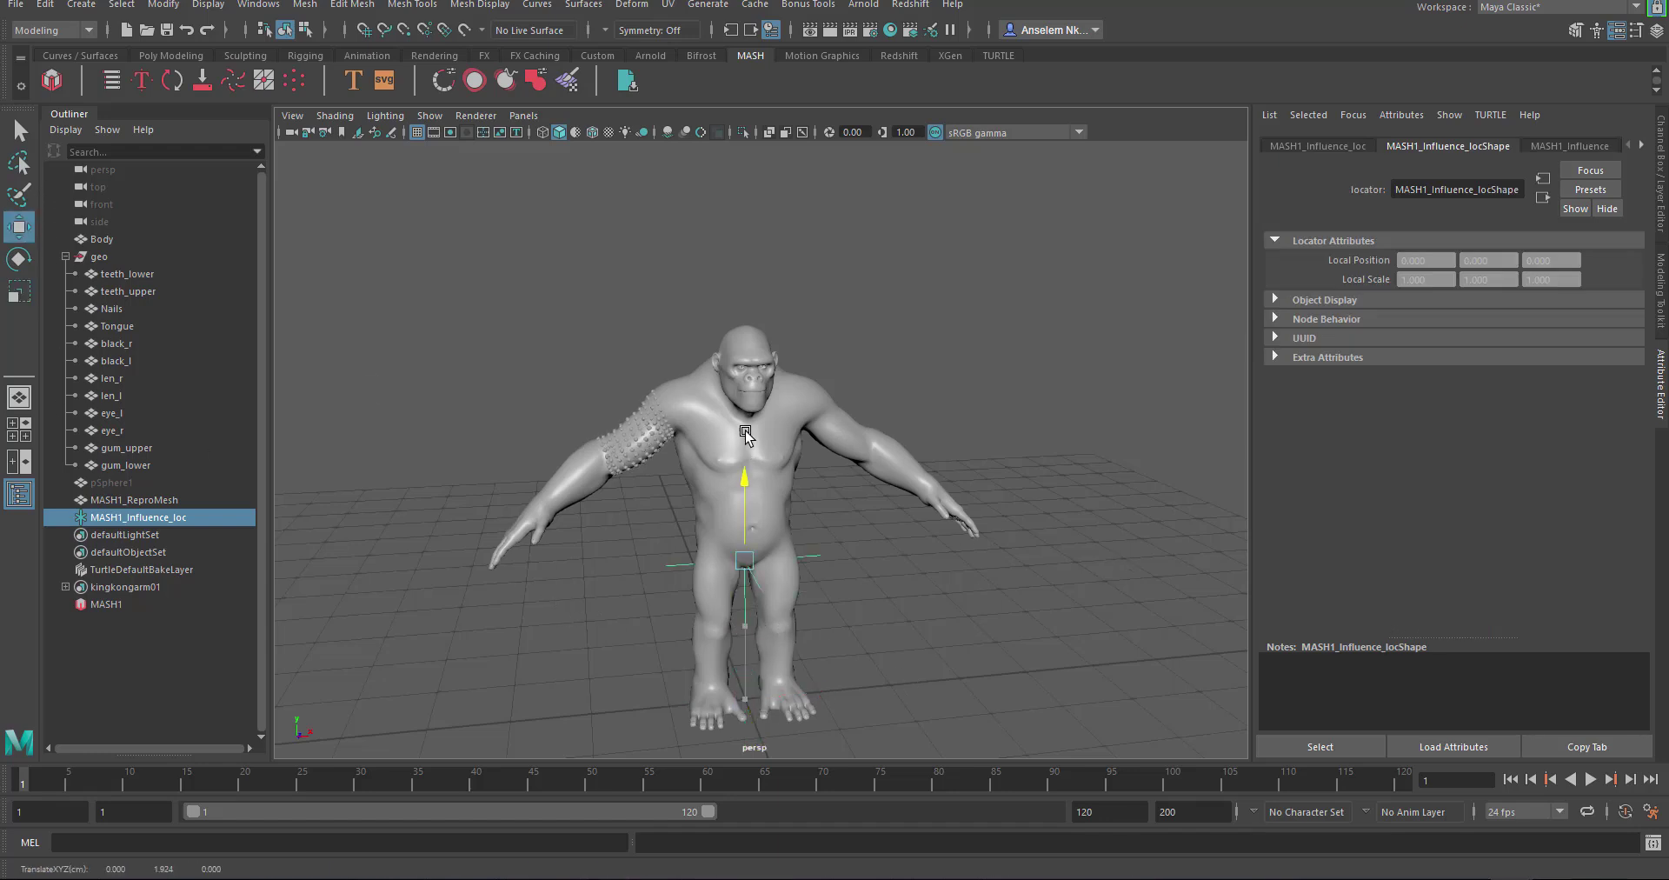
alt+middle_drag(650, 574, 749, 610)
alt+right_drag(753, 484, 1031, 614)
drag(983, 558, 1005, 441)
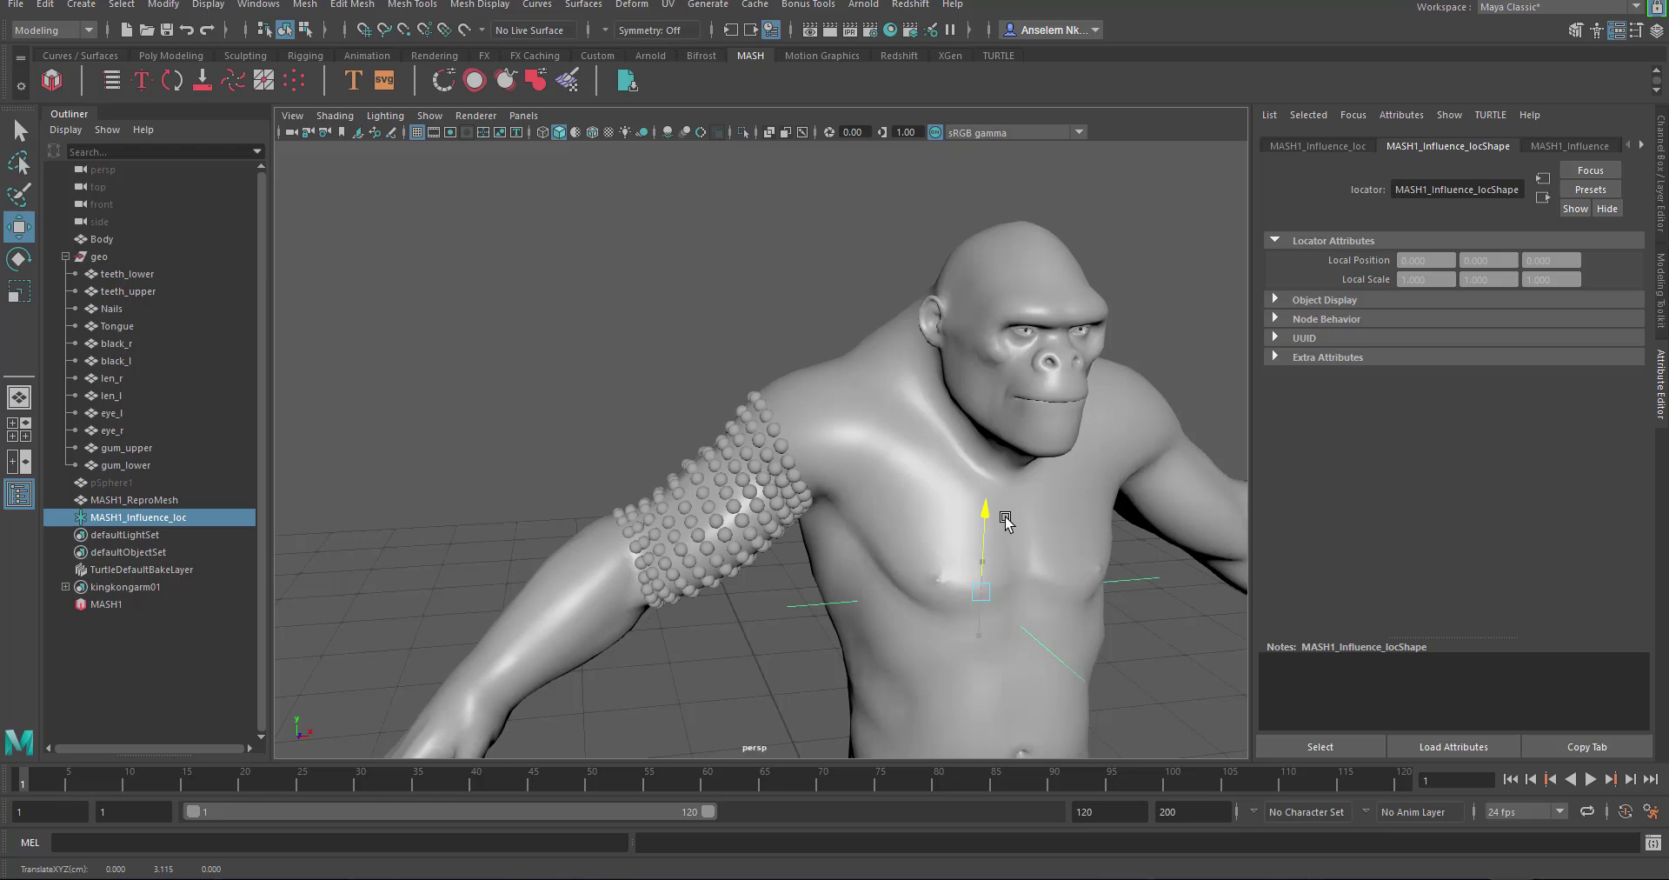
drag(990, 565, 863, 551)
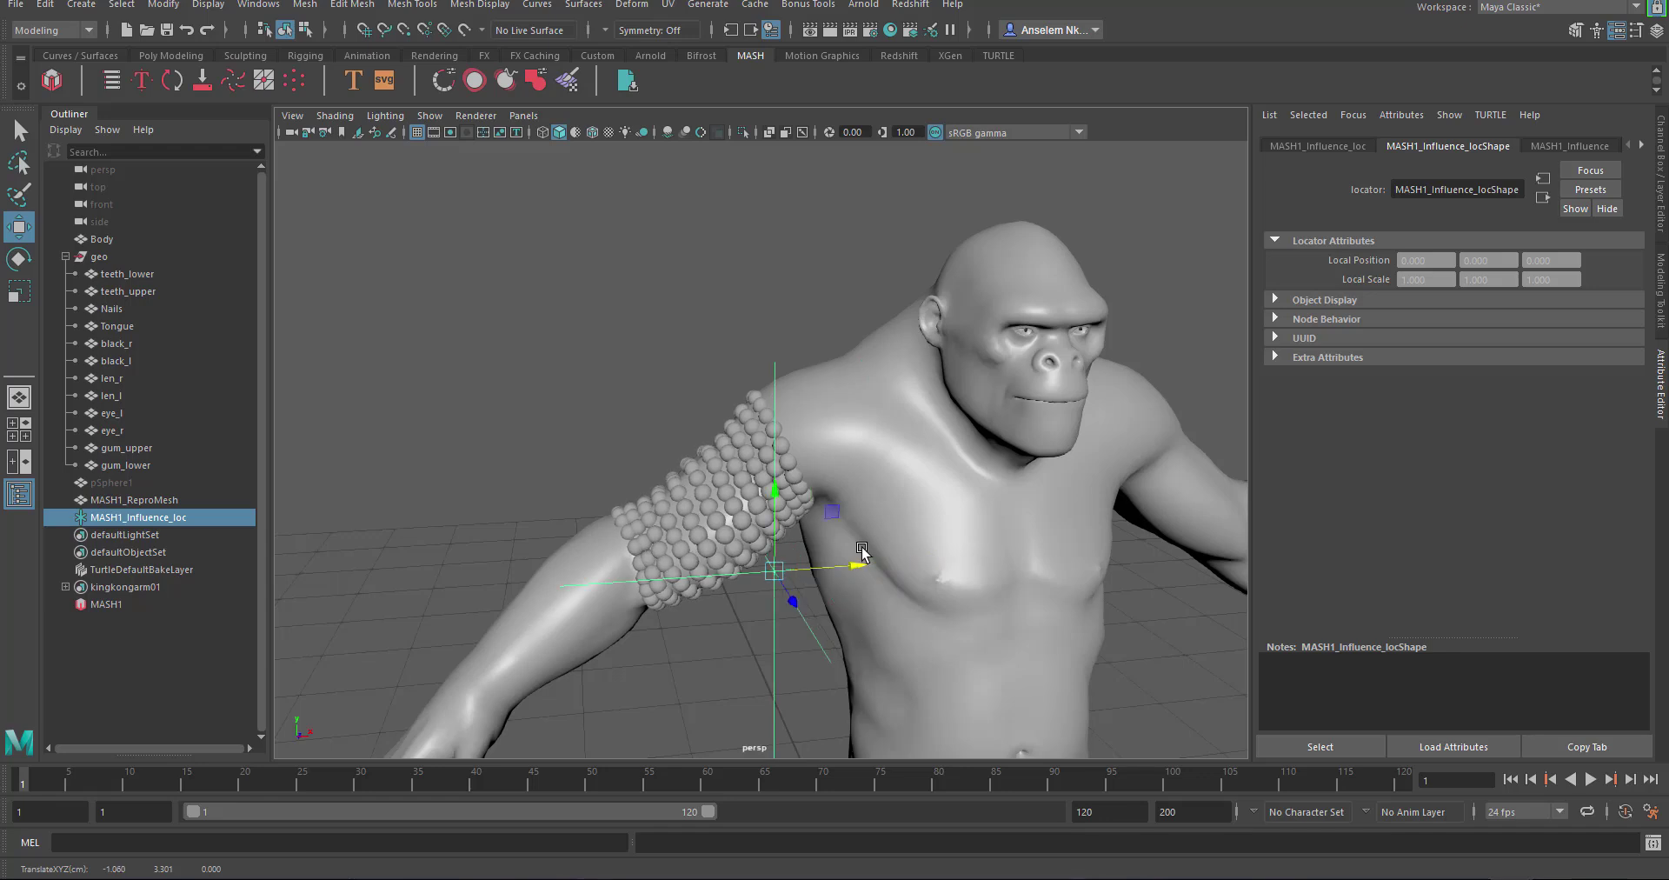
drag(772, 454, 622, 552)
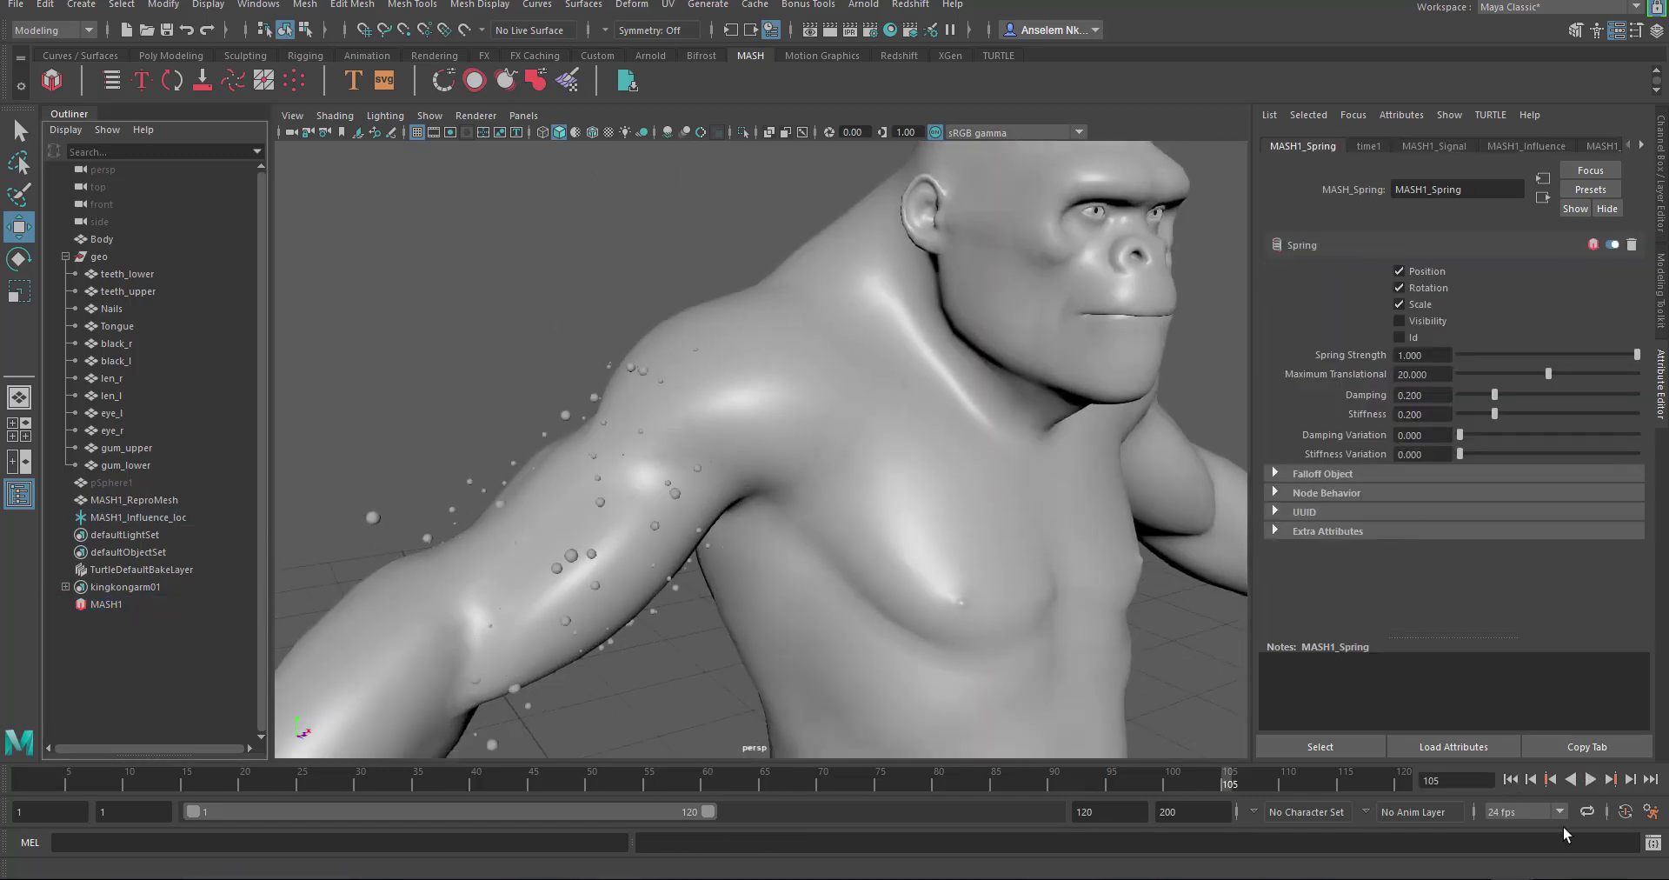
Add a Trails node to MASH1 and adjust its trail setting while playing the simulation
click(1590, 778)
click(1590, 779)
click(117, 604)
click(1453, 587)
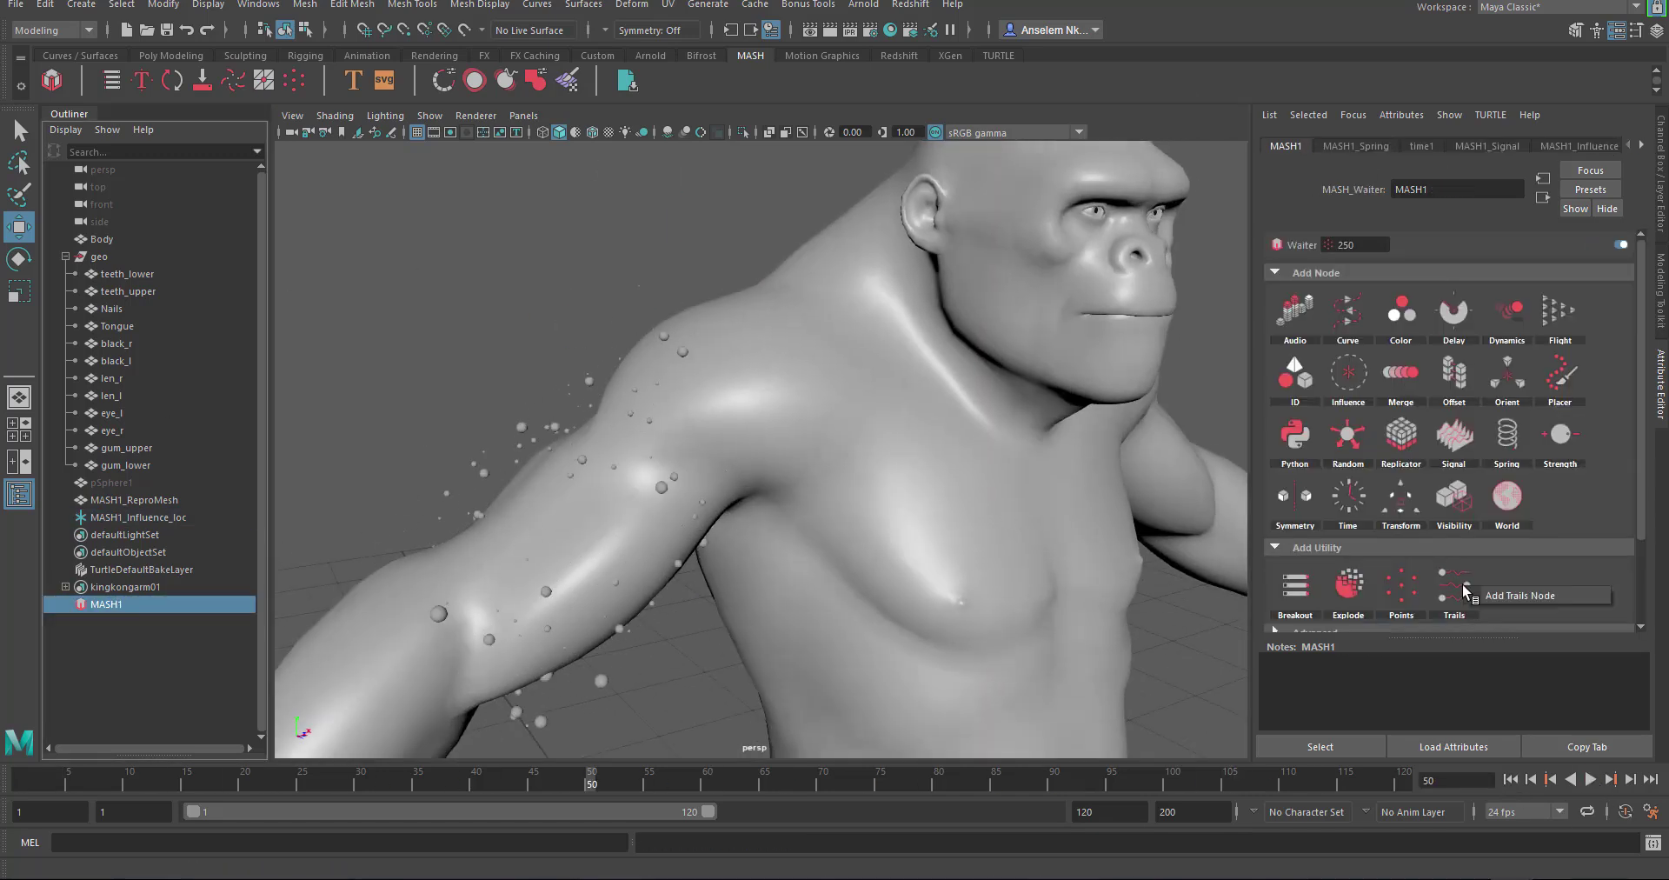
click(1509, 595)
click(1589, 780)
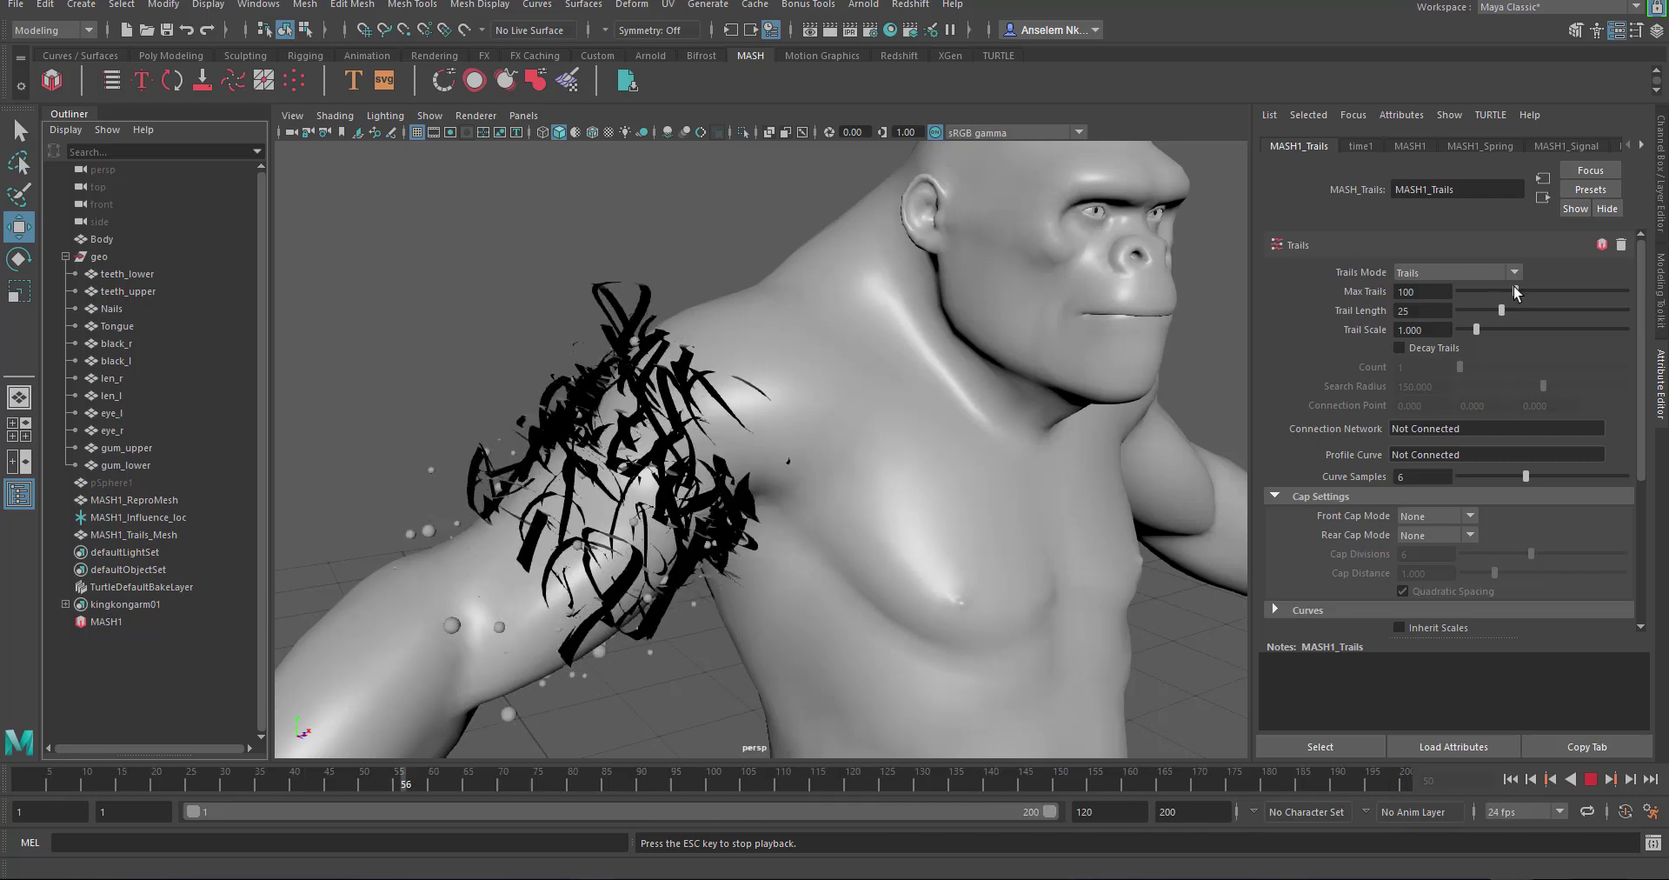
drag(1501, 310, 1467, 310)
Stop the playback and add a Color node to the MASH1 network
click(106, 621)
key(Escape)
click(1348, 310)
click(1388, 327)
Set the MASH1_Color color to red and play the simulation from the first frame
click(1422, 270)
drag(1564, 282, 1567, 292)
click(1461, 357)
click(1464, 337)
click(1510, 779)
click(1589, 780)
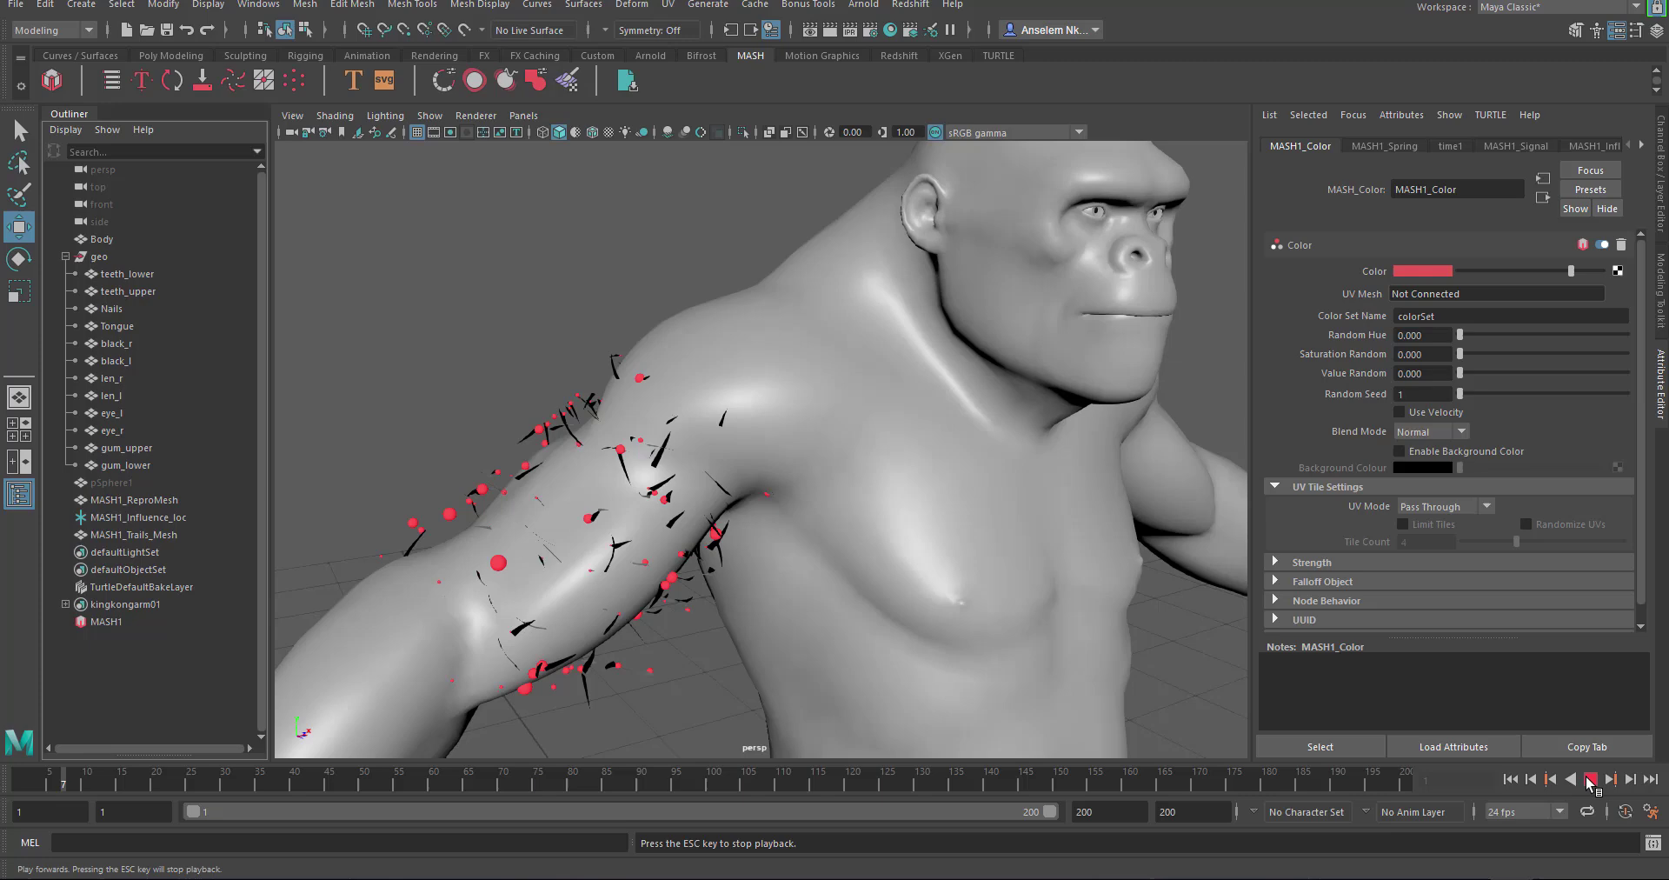